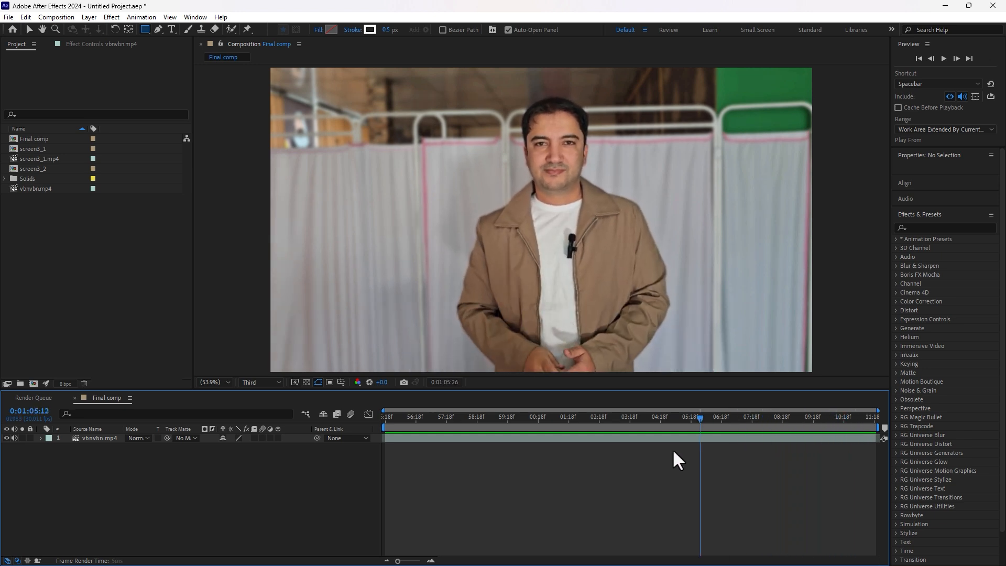
# Step: Create a cyan solid layer named Screen and lower its opacity to 33%
pyautogui.rightClick(219, 511)
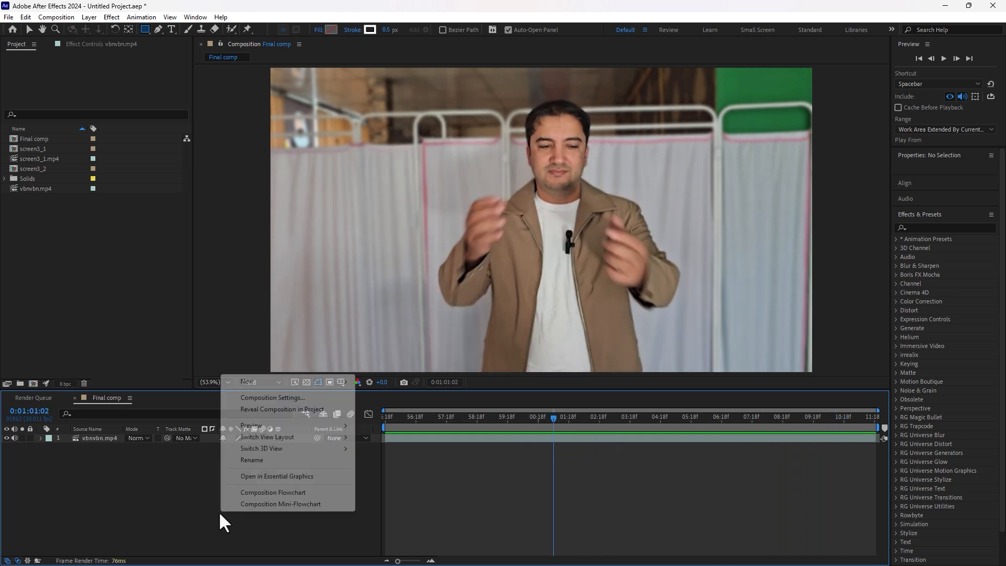
pyautogui.moveTo(323, 385)
pyautogui.click(381, 409)
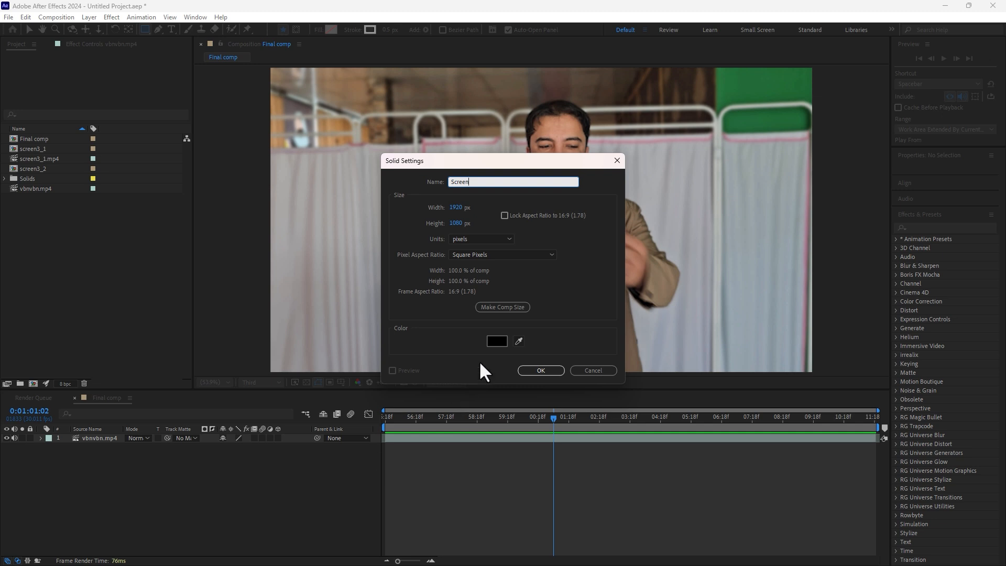
pyautogui.click(494, 343)
pyautogui.click(737, 388)
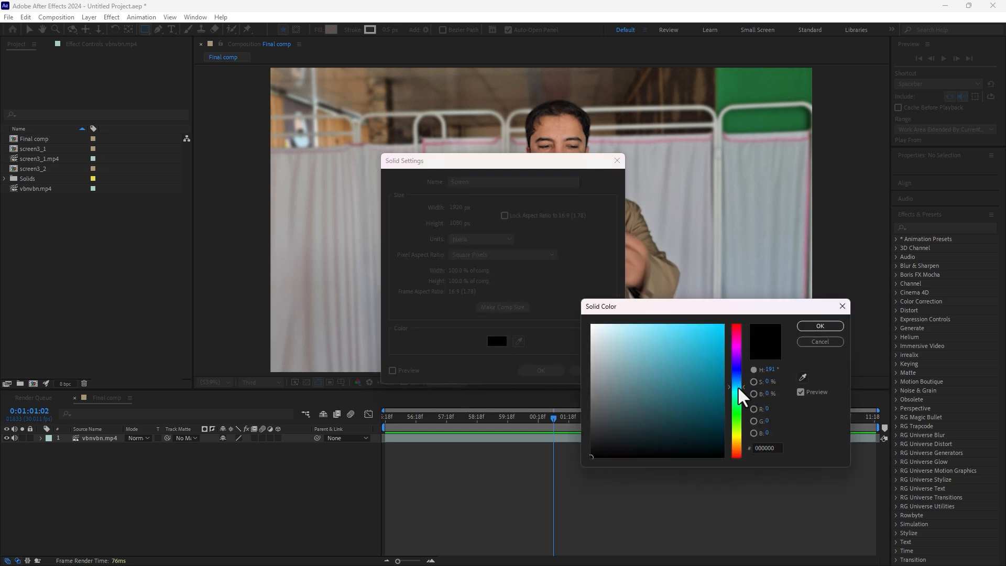
pyautogui.click(722, 331)
pyautogui.click(829, 325)
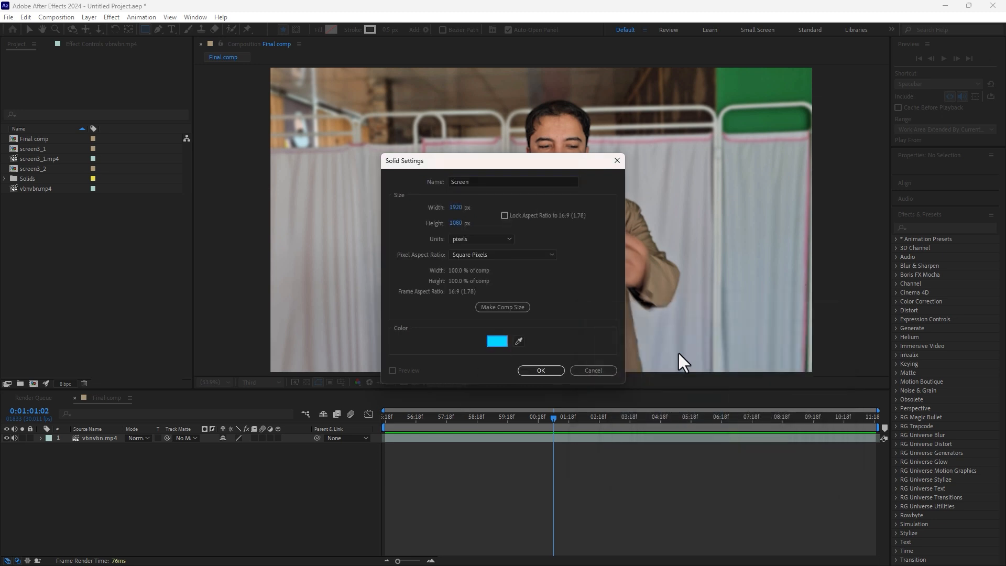
pyautogui.click(541, 370)
pyautogui.press('t')
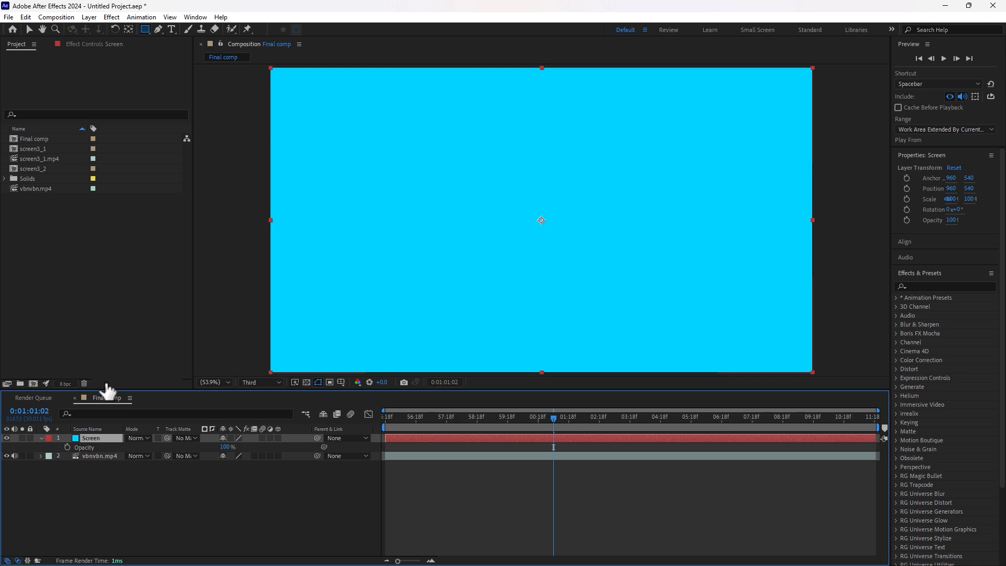
pyautogui.moveTo(225, 447); pyautogui.dragTo(193, 447)
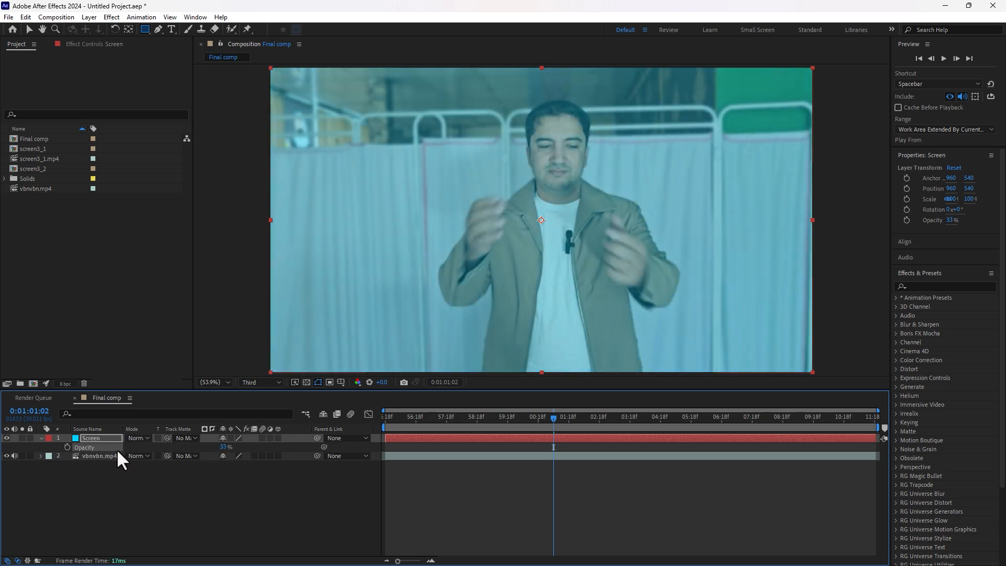
# Step: Lock the video layer, then select the Screen solid
pyautogui.click(90, 456)
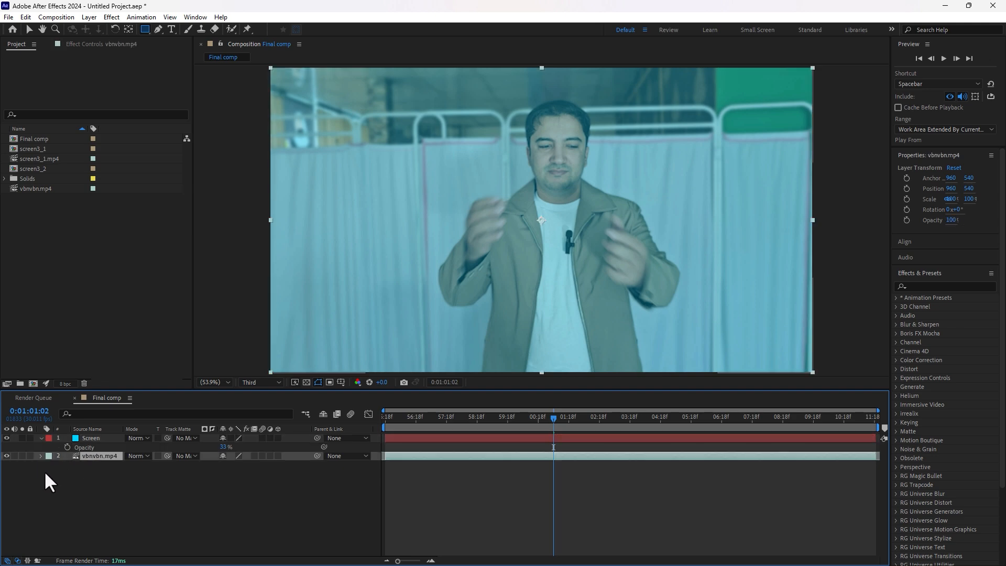
pyautogui.click(23, 456)
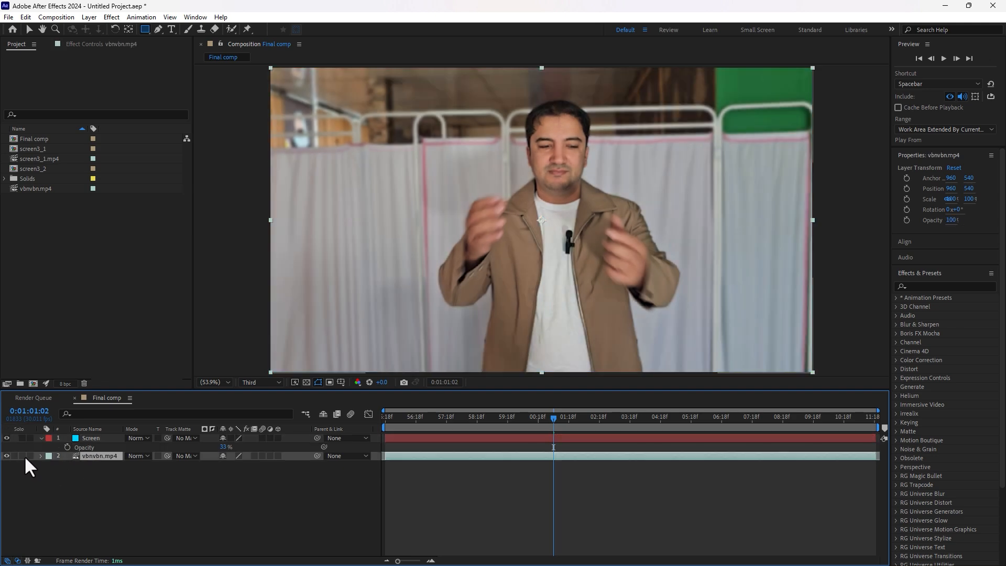
pyautogui.click(24, 455)
pyautogui.click(30, 456)
pyautogui.click(94, 439)
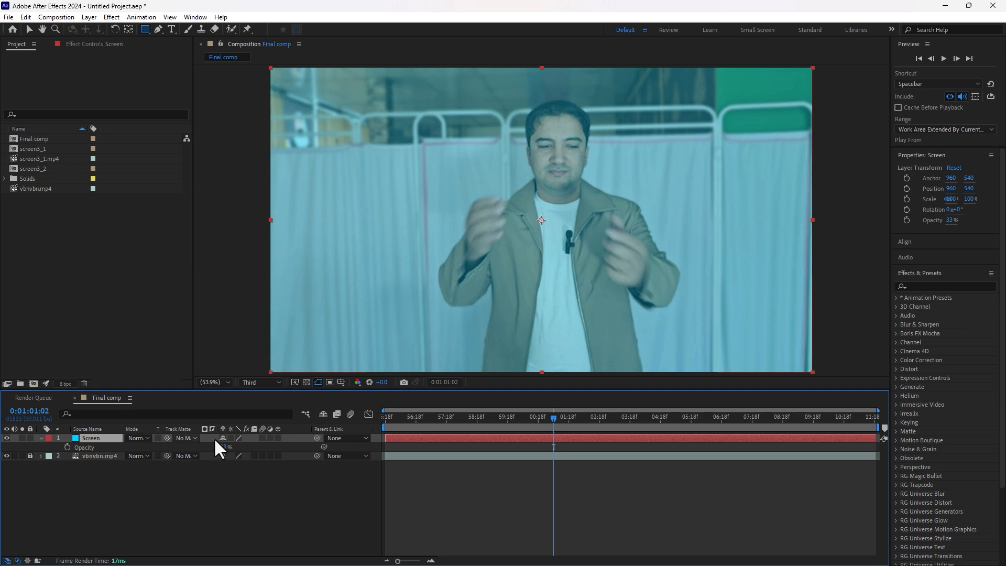
# Step: Apply the Corner Pin effect, found by searching 'corn', to the Screen solid
pyautogui.click(936, 287)
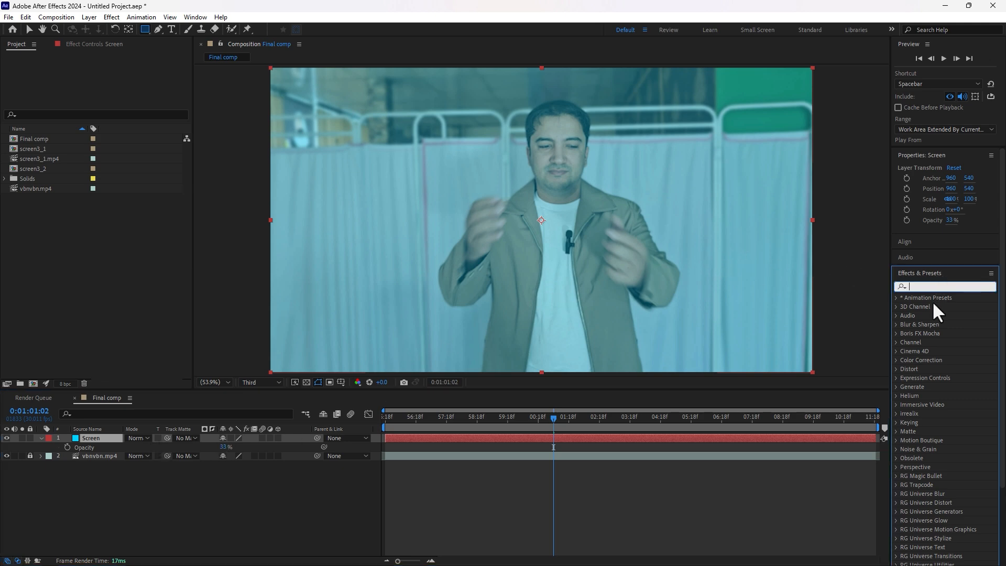
pyautogui.write('corn')
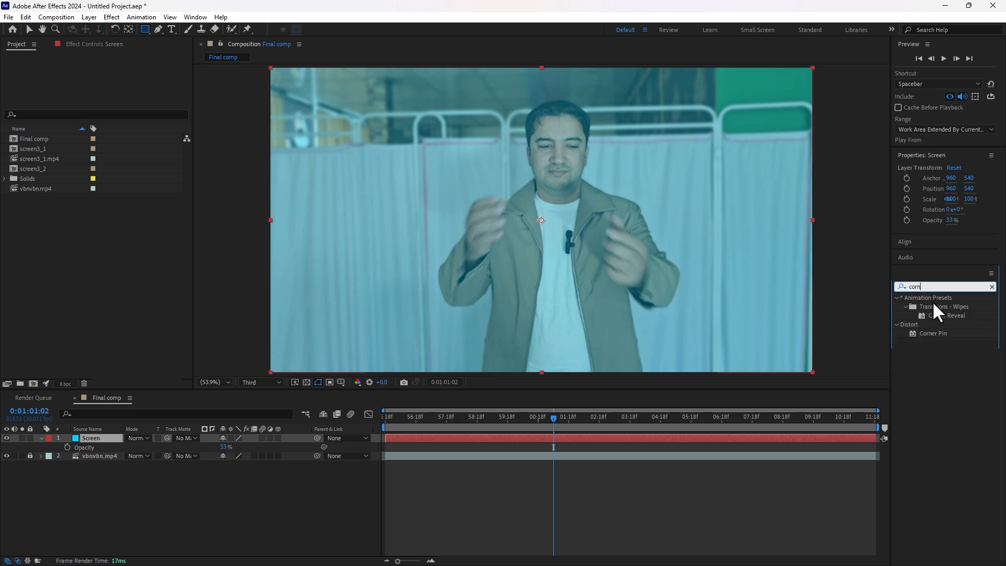
pyautogui.moveTo(927, 333); pyautogui.dragTo(669, 244)
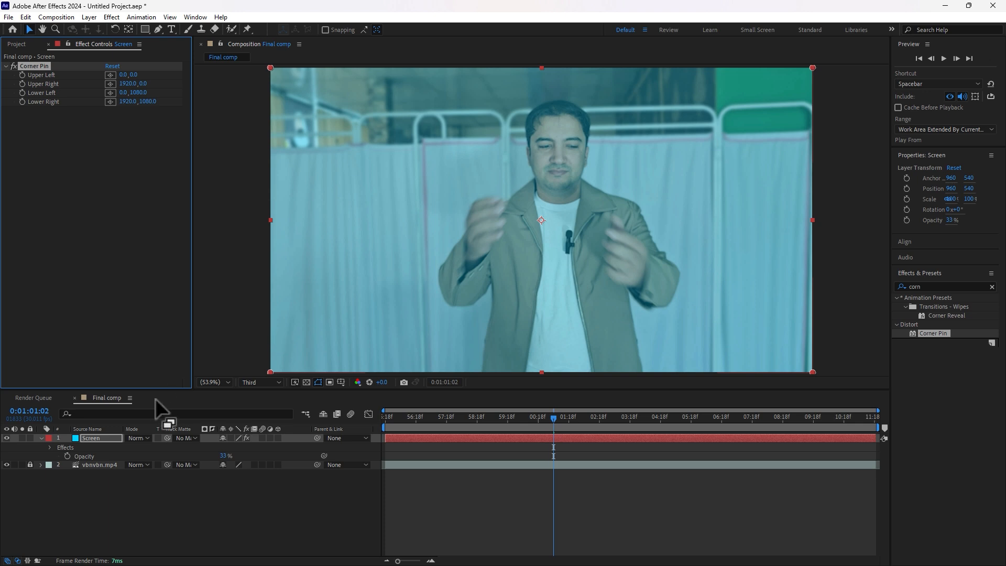
pyautogui.moveTo(193, 391); pyautogui.dragTo(179, 448)
# Step: Drag all four corner pins into a tiny patch between the man's fingers
pyautogui.moveTo(212, 67); pyautogui.dragTo(534, 250)
pyautogui.moveTo(541, 473); pyautogui.dragTo(564, 489)
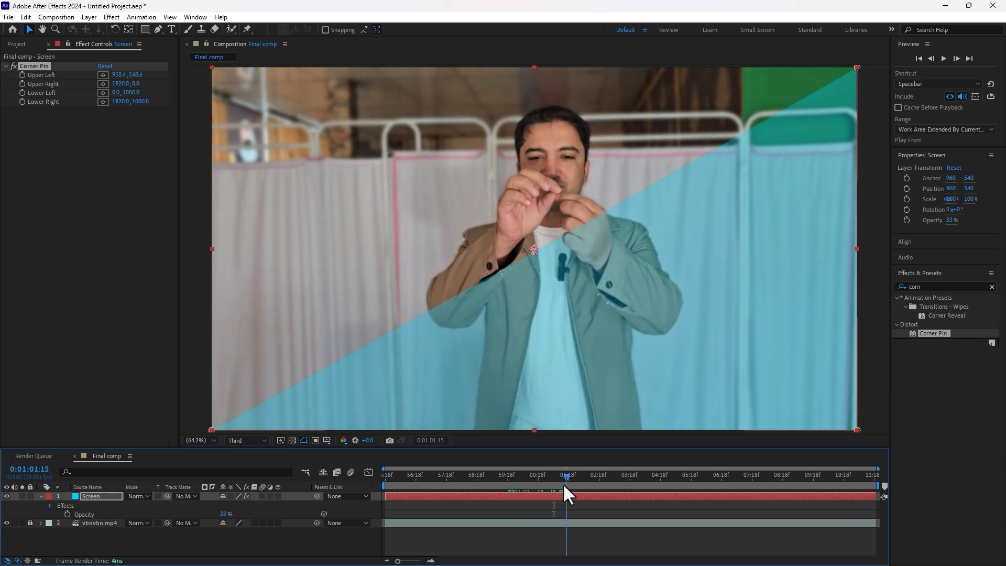
pyautogui.moveTo(212, 430); pyautogui.dragTo(526, 286)
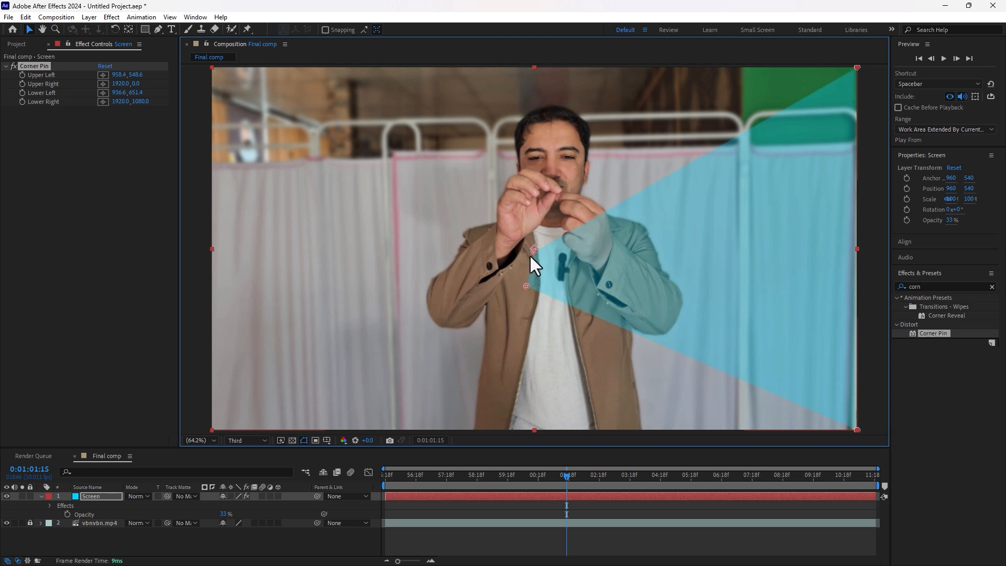
pyautogui.moveTo(534, 252); pyautogui.dragTo(554, 190)
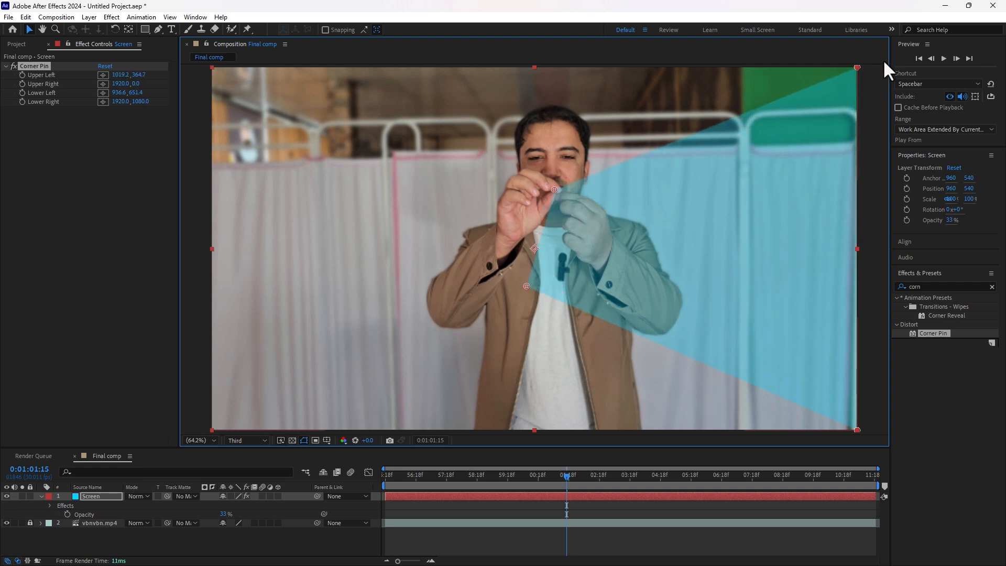
pyautogui.moveTo(857, 67); pyautogui.dragTo(563, 198)
pyautogui.moveTo(859, 429); pyautogui.dragTo(567, 207)
pyautogui.moveTo(526, 286); pyautogui.dragTo(549, 214)
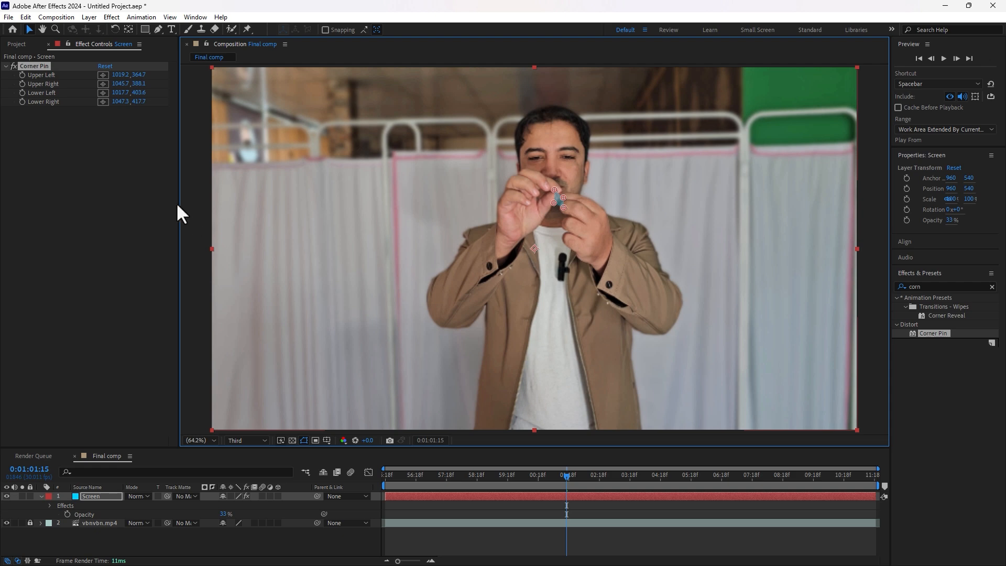
# Step: Enable Corner Pin keyframes and nudge the corners over the first frames to follow the fingers
pyautogui.click(21, 74)
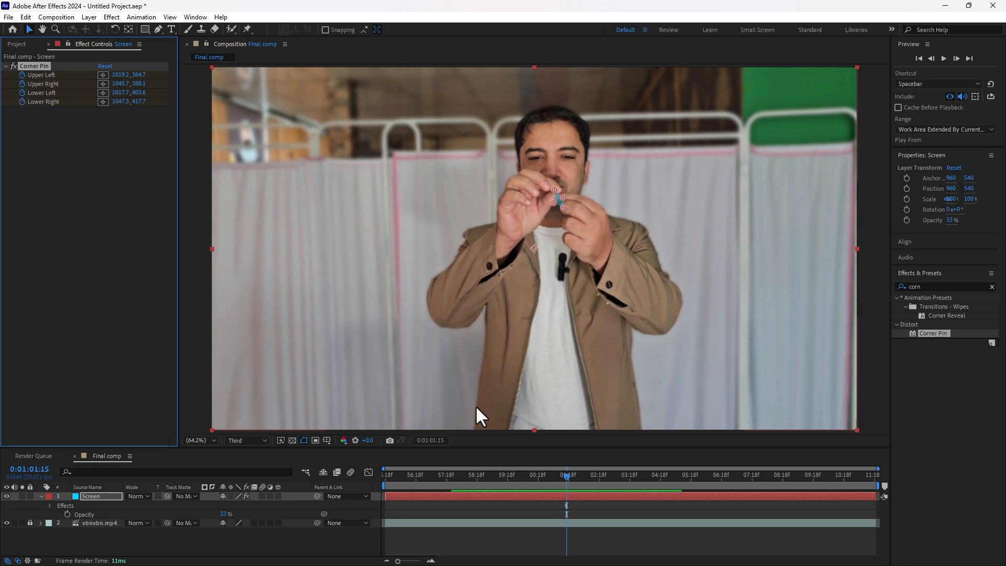
pyautogui.scroll(1, 548, 187)
pyautogui.press('pagedown')
pyautogui.press('pagedown')
pyautogui.press('pagedown')
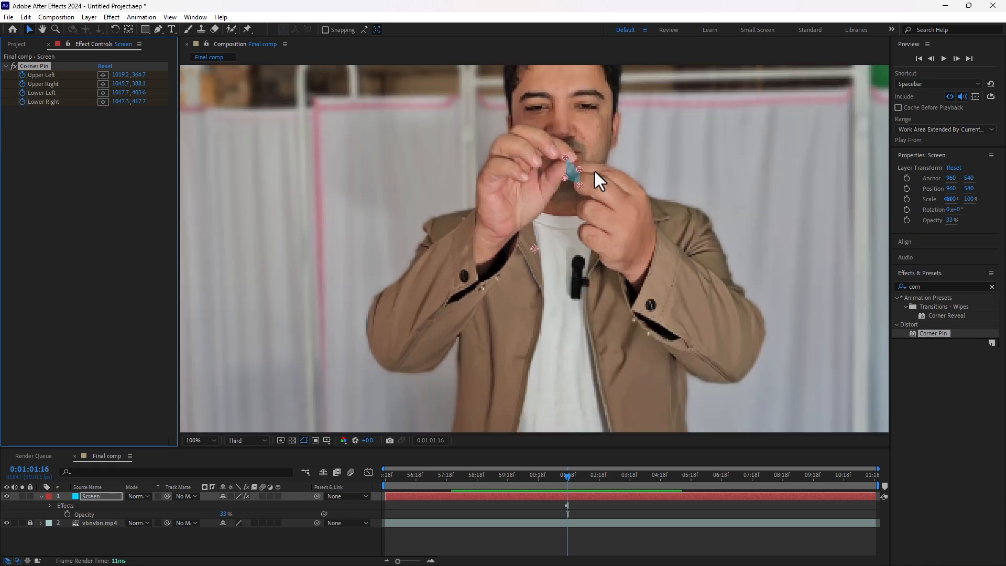
pyautogui.press('pagedown')
pyautogui.press('pagedown')
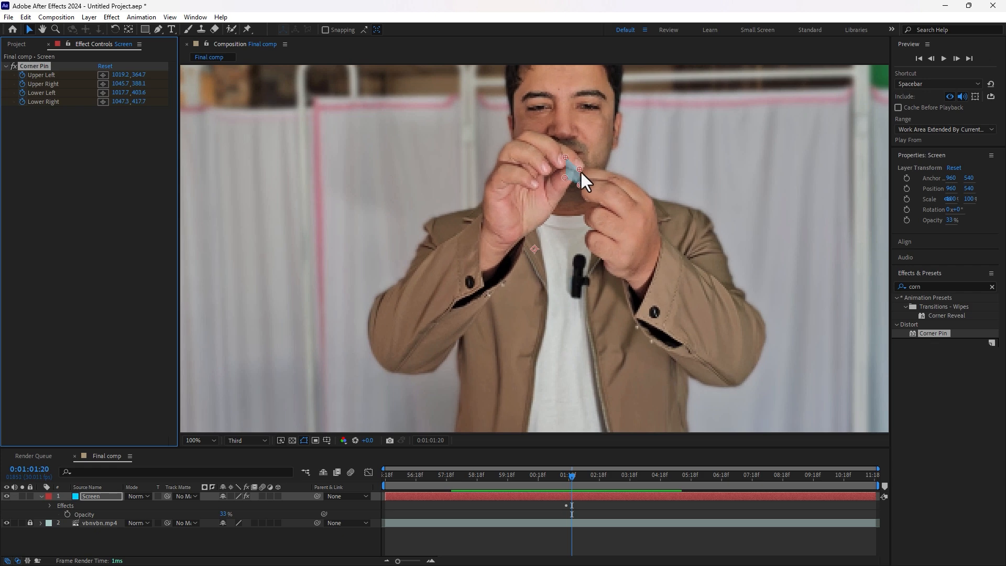
pyautogui.moveTo(580, 169)
pyautogui.mouseDown()
pyautogui.moveTo(588, 172)
pyautogui.moveTo(582, 158)
pyautogui.mouseUp()
pyautogui.press('pagedown')
pyautogui.press('pagedown')
pyautogui.press('pagedown')
pyautogui.press('pagedown')
pyautogui.press('pagedown')
pyautogui.press('pagedown')
pyautogui.press('pagedown')
pyautogui.moveTo(587, 171); pyautogui.dragTo(606, 158)
pyautogui.moveTo(581, 185); pyautogui.dragTo(592, 179)
pyautogui.moveTo(565, 178); pyautogui.dragTo(628, 141)
# Step: Spread the four corners outward frame by frame as the hands open
pyautogui.press('pagedown')
pyautogui.press('pagedown')
pyautogui.press('pagedown')
pyautogui.press('pagedown')
pyautogui.press('pagedown')
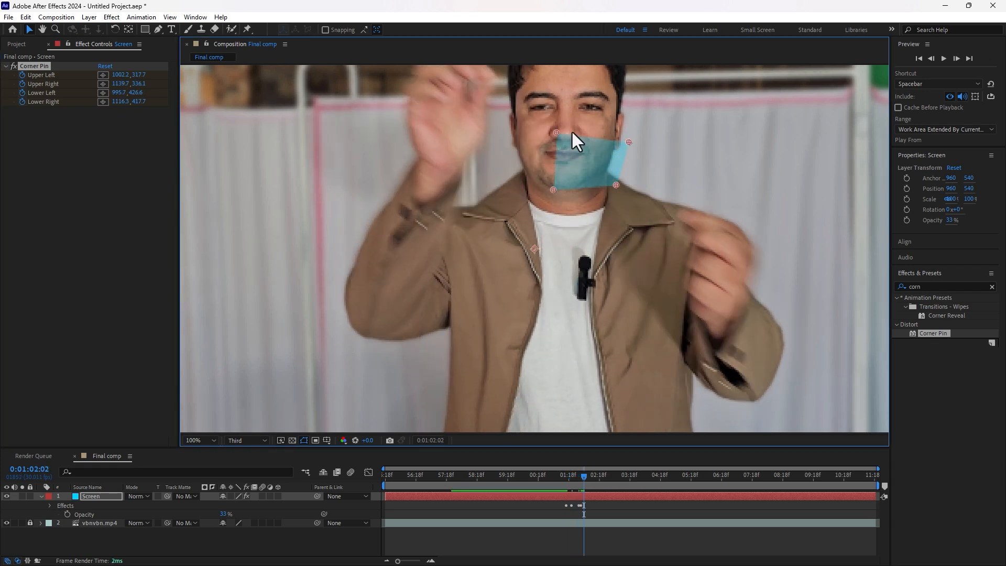
pyautogui.moveTo(559, 251); pyautogui.dragTo(486, 197)
pyautogui.moveTo(629, 258); pyautogui.dragTo(680, 209)
pyautogui.moveTo(618, 302); pyautogui.dragTo(691, 337)
pyautogui.moveTo(551, 293); pyautogui.dragTo(482, 351)
# Step: Keep repositioning the corners on later frames to track the spreading hands
pyautogui.press('pagedown')
pyautogui.press('pagedown')
pyautogui.moveTo(485, 197); pyautogui.dragTo(449, 164)
pyautogui.moveTo(680, 208); pyautogui.dragTo(725, 172)
pyautogui.moveTo(691, 337); pyautogui.dragTo(752, 376)
pyautogui.moveTo(483, 351); pyautogui.dragTo(419, 378)
pyautogui.press('pagedown')
pyautogui.press('pagedown')
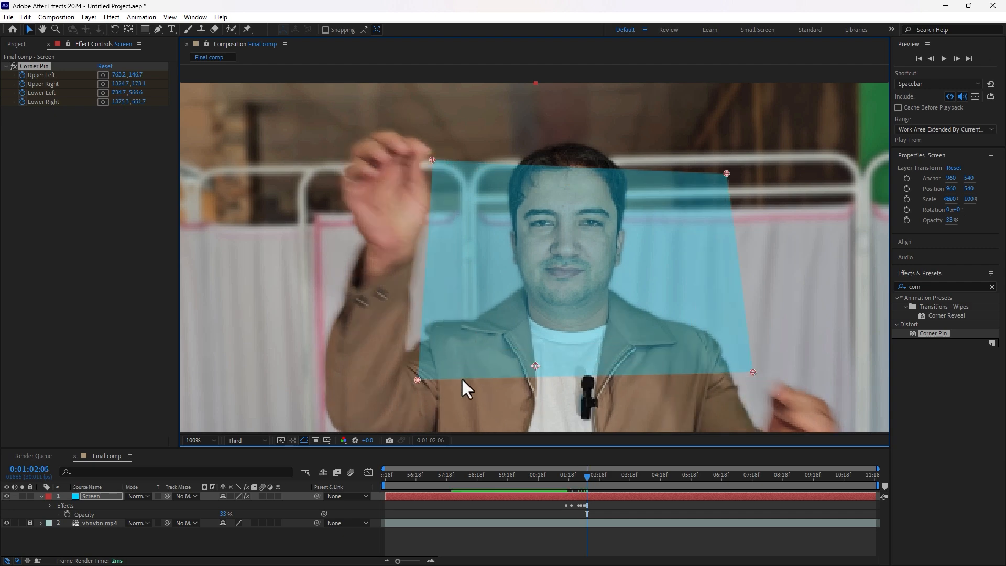
pyautogui.moveTo(450, 164); pyautogui.dragTo(403, 140)
pyautogui.moveTo(726, 173); pyautogui.dragTo(755, 150)
pyautogui.moveTo(752, 375); pyautogui.dragTo(806, 415)
pyautogui.press('pagedown')
pyautogui.press('pagedown')
pyautogui.scroll(-1, 468, 221)
pyautogui.moveTo(436, 181); pyautogui.dragTo(420, 172)
pyautogui.moveTo(637, 318); pyautogui.dragTo(654, 336)
pyautogui.moveTo(629, 185); pyautogui.dragTo(655, 178)
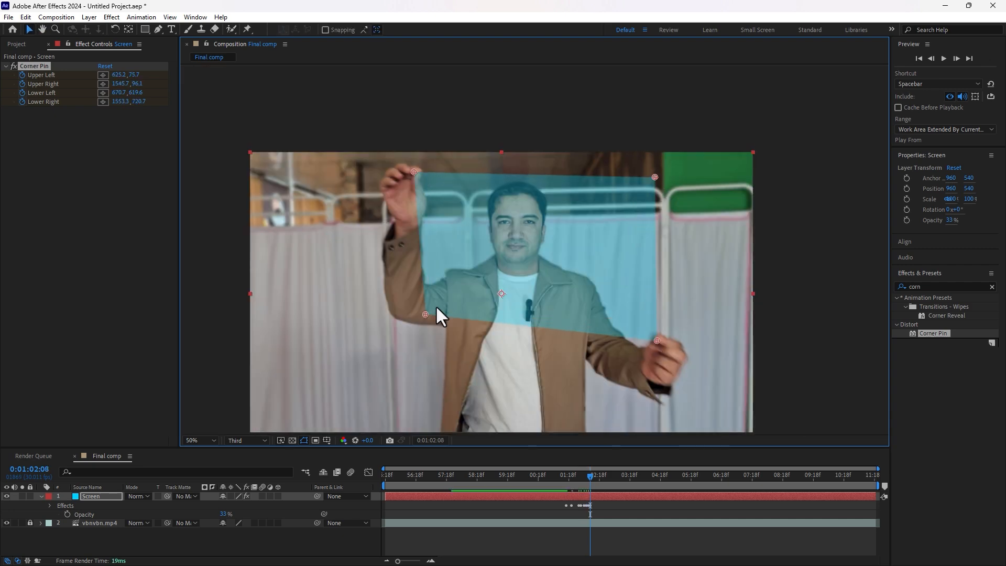
pyautogui.moveTo(426, 315); pyautogui.dragTo(409, 344)
# Step: Fine-align the corners with the hands on the final frames and show rulers
pyautogui.press('pagedown')
pyautogui.press('pagedown')
pyautogui.moveTo(420, 172); pyautogui.dragTo(399, 162)
pyautogui.press('pagedown')
pyautogui.press('pagedown')
pyautogui.moveTo(673, 355); pyautogui.dragTo(683, 363)
pyautogui.moveTo(676, 170); pyautogui.dragTo(680, 164)
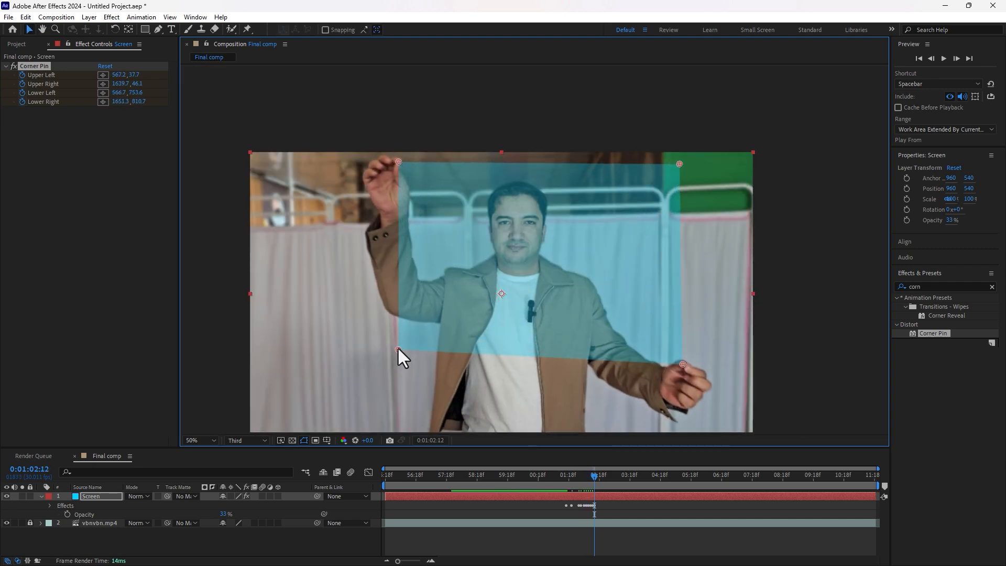
pyautogui.moveTo(410, 345); pyautogui.dragTo(398, 352)
pyautogui.press('pagedown')
pyautogui.press('pagedown')
pyautogui.press('pagedown')
pyautogui.moveTo(399, 162); pyautogui.dragTo(394, 159)
pyautogui.moveTo(683, 362); pyautogui.dragTo(690, 371)
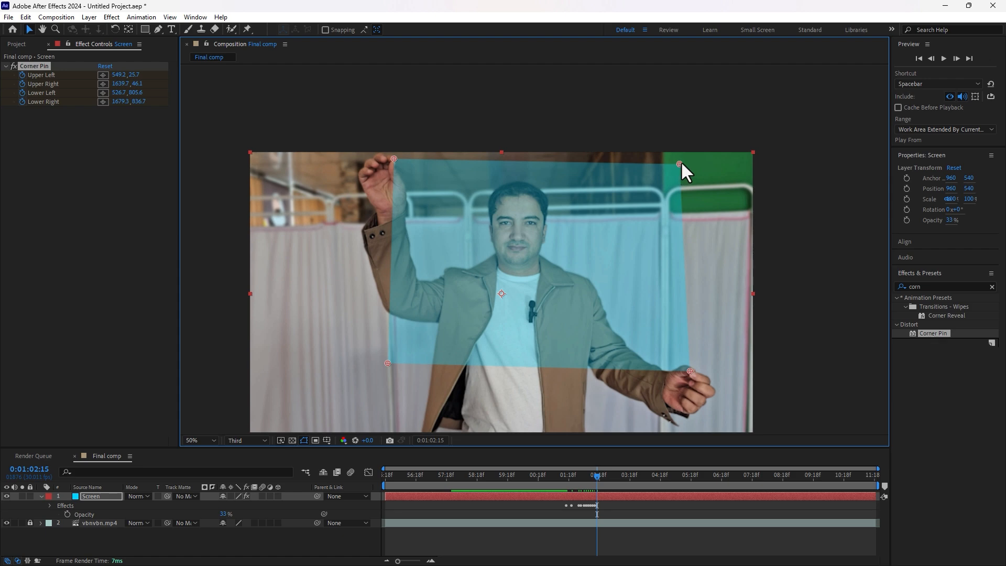
pyautogui.moveTo(680, 164); pyautogui.dragTo(680, 161)
pyautogui.hotkey('ctrl', 'r')
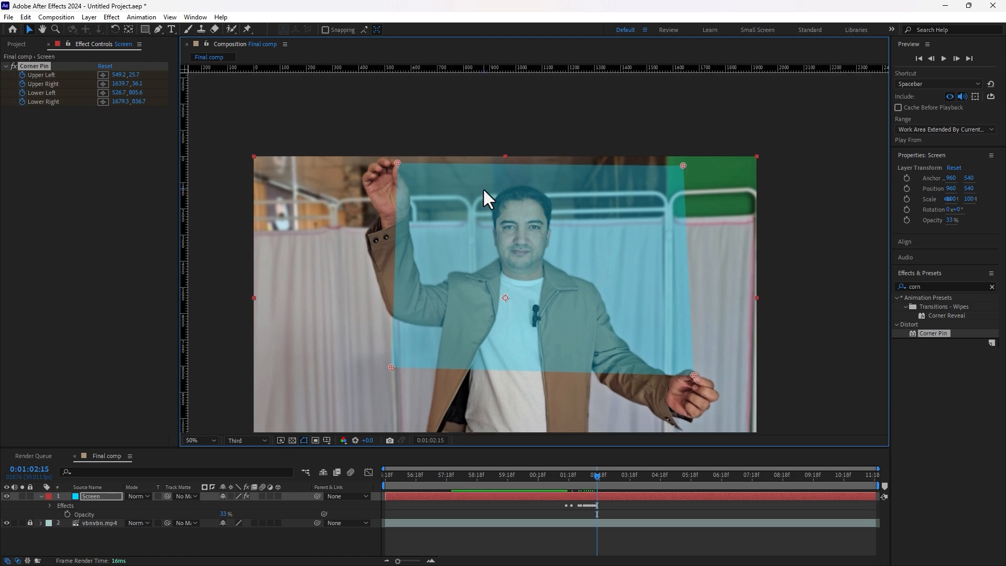
# Step: Add horizontal and vertical guides and snap the upper-right and lower-left corners to them
pyautogui.moveTo(514, 70); pyautogui.dragTo(397, 161)
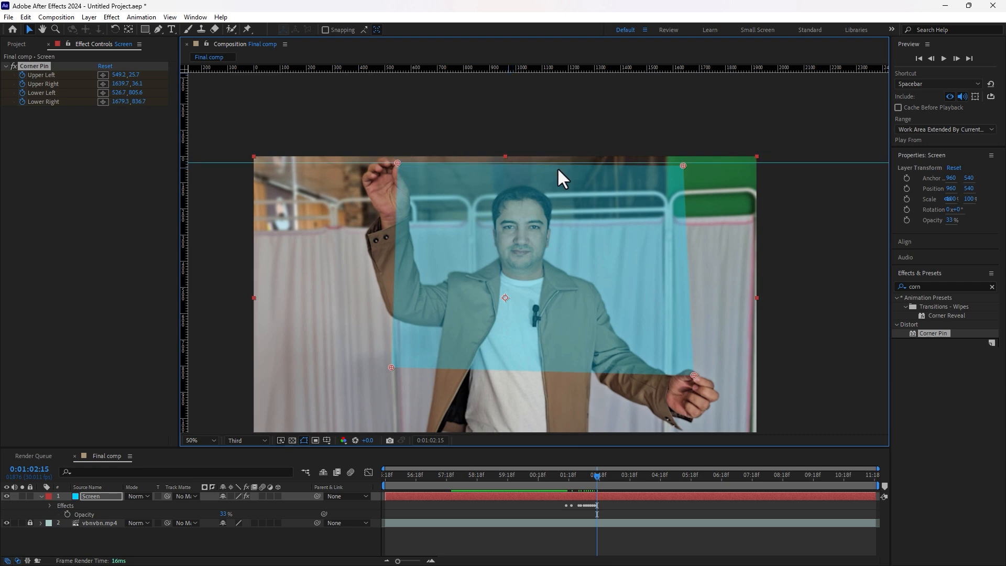
pyautogui.moveTo(684, 164); pyautogui.dragTo(684, 162)
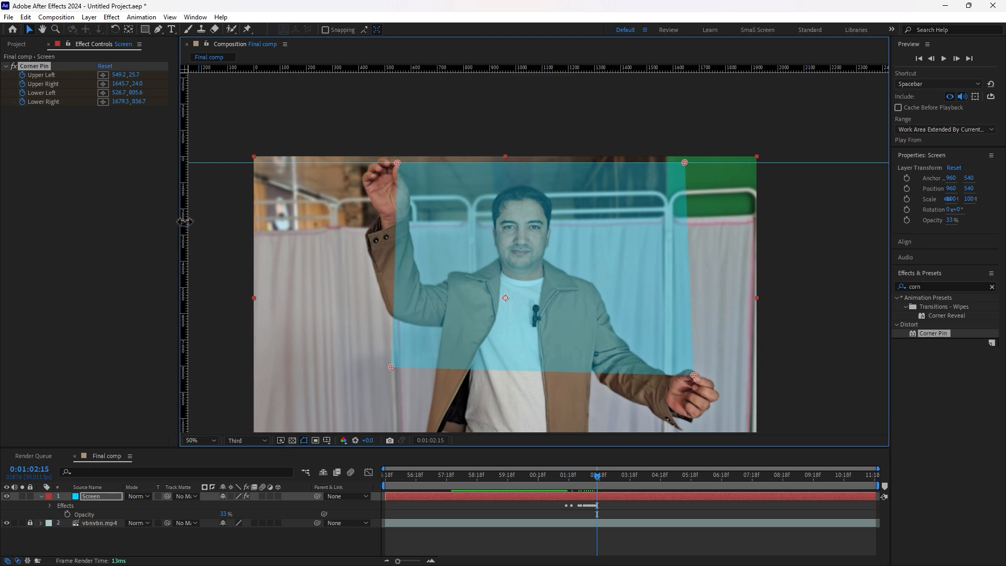
pyautogui.moveTo(184, 220); pyautogui.dragTo(397, 163)
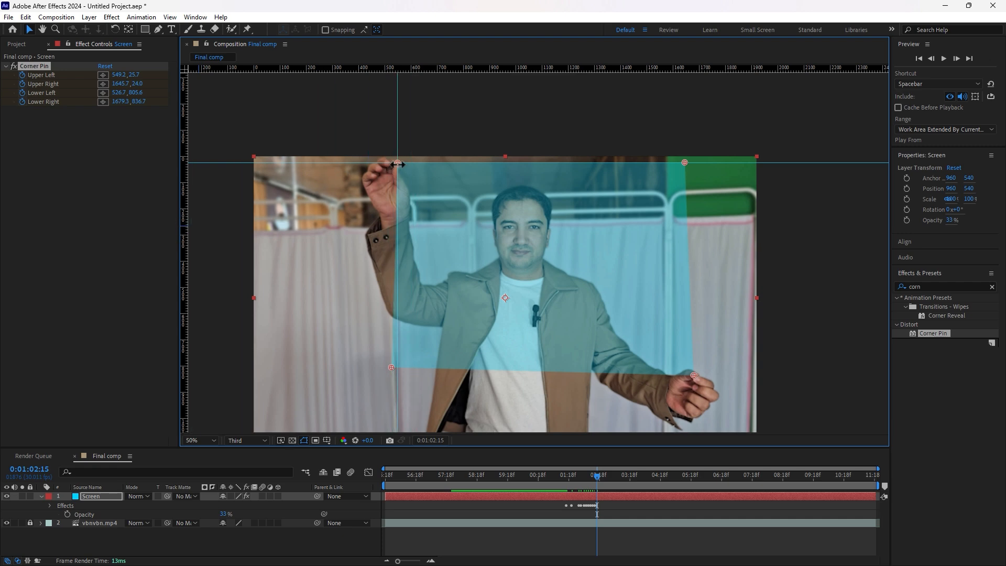
pyautogui.moveTo(392, 367); pyautogui.dragTo(397, 369)
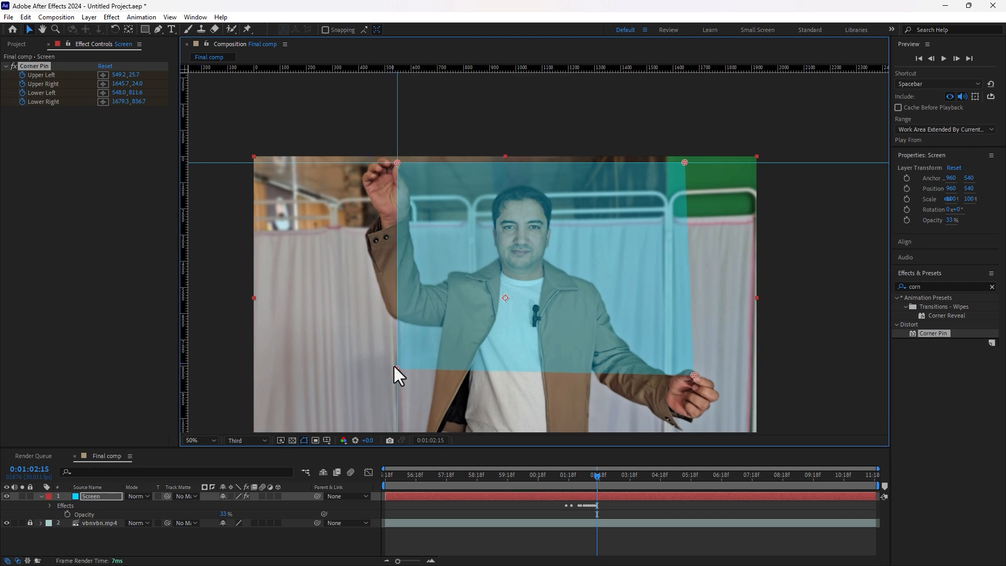
# Step: Move the guides to the bottom and right edges, pin the remaining corners, and preview
pyautogui.moveTo(703, 162); pyautogui.dragTo(397, 369)
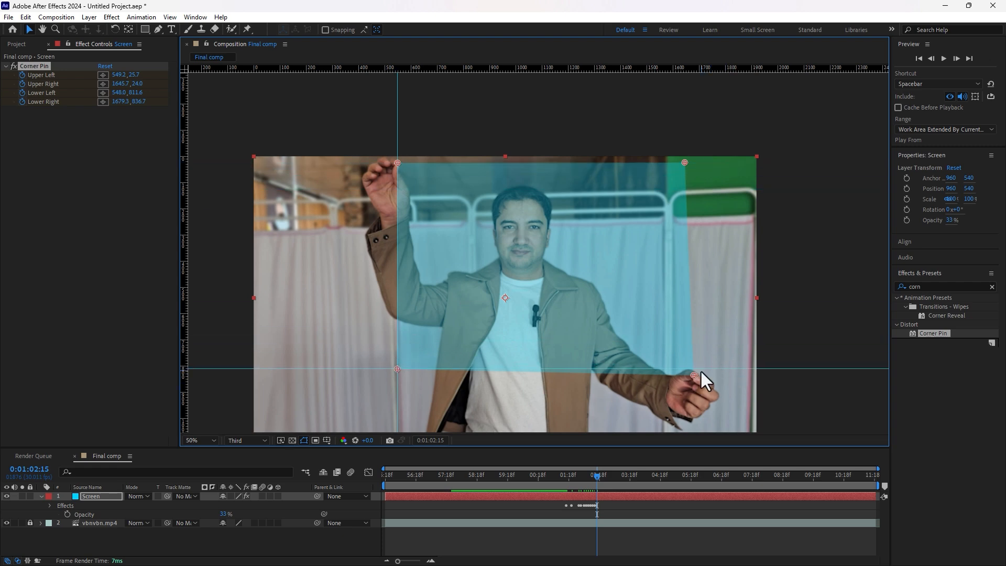
pyautogui.moveTo(714, 372); pyautogui.dragTo(696, 374)
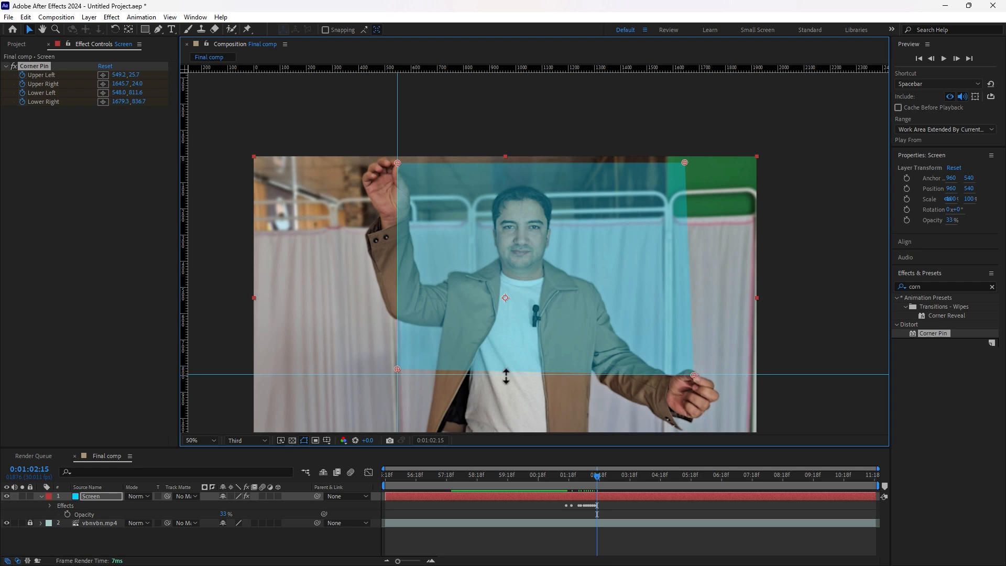
pyautogui.moveTo(397, 368); pyautogui.dragTo(398, 374)
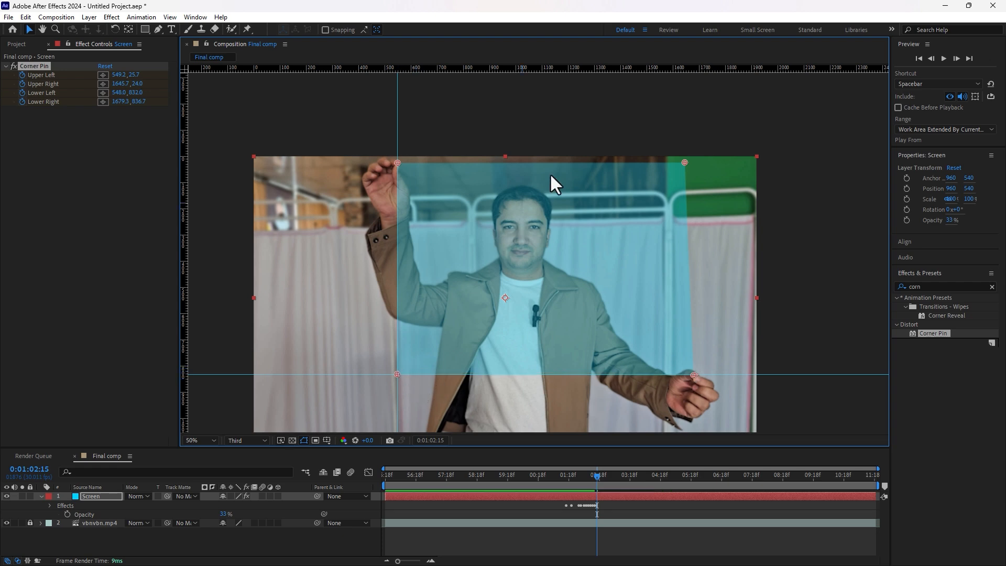
pyautogui.moveTo(399, 114); pyautogui.dragTo(693, 376)
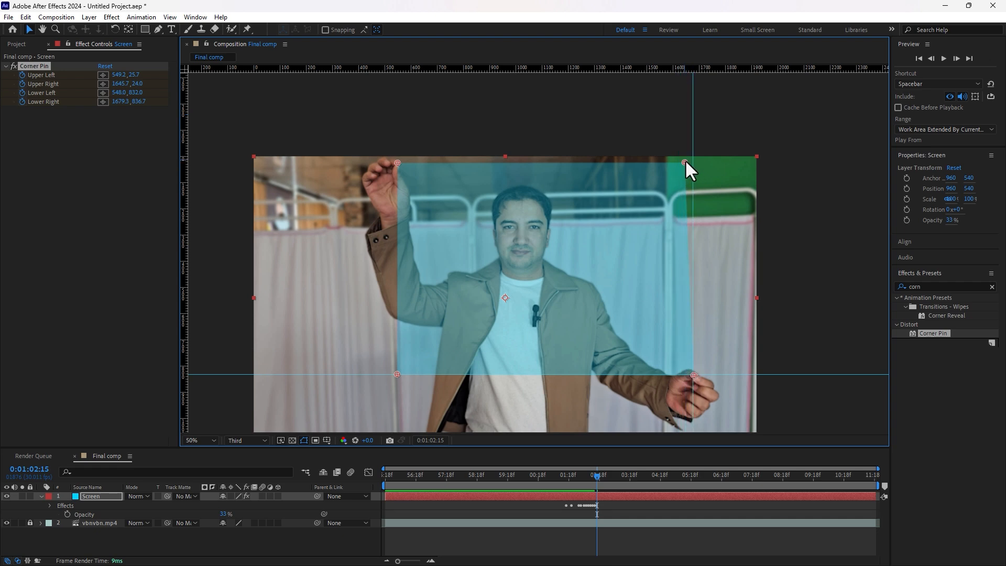
pyautogui.moveTo(685, 161); pyautogui.dragTo(693, 163)
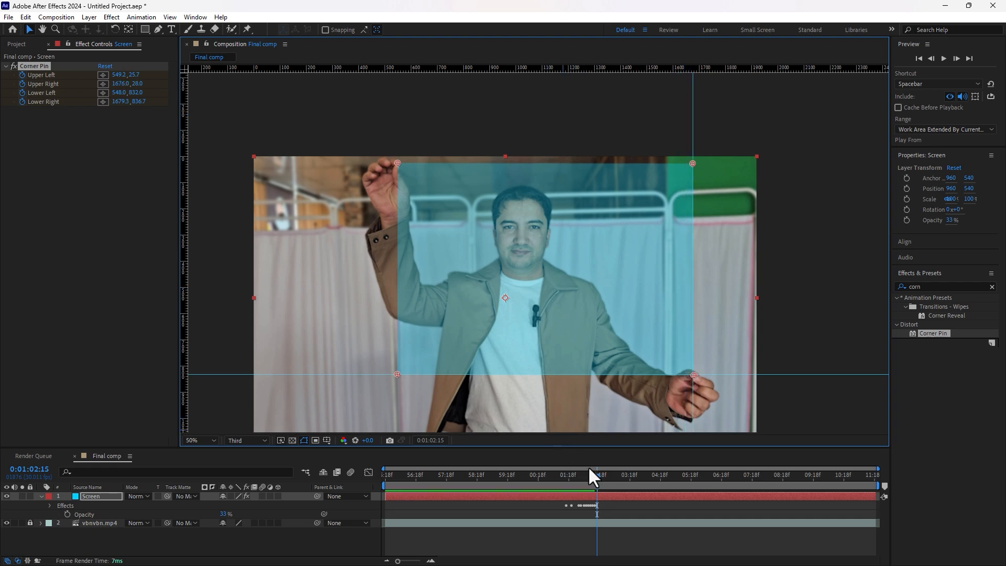
pyautogui.moveTo(599, 477); pyautogui.dragTo(538, 486)
pyautogui.press('space')
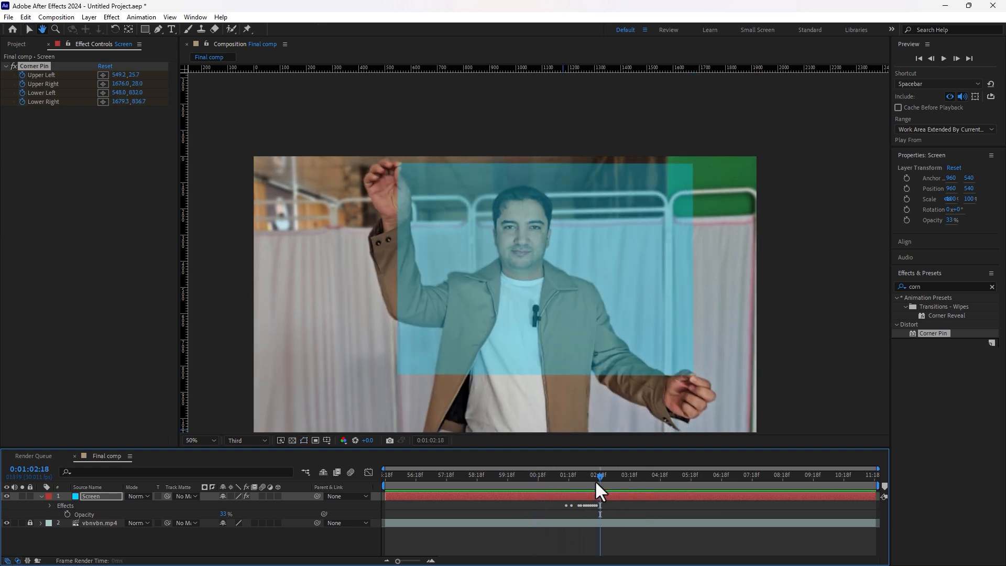
# Step: Trim the Screen layer's in-point to 0:01:01:26 with Alt+[ and preview the result
pyautogui.moveTo(593, 478); pyautogui.dragTo(578, 476)
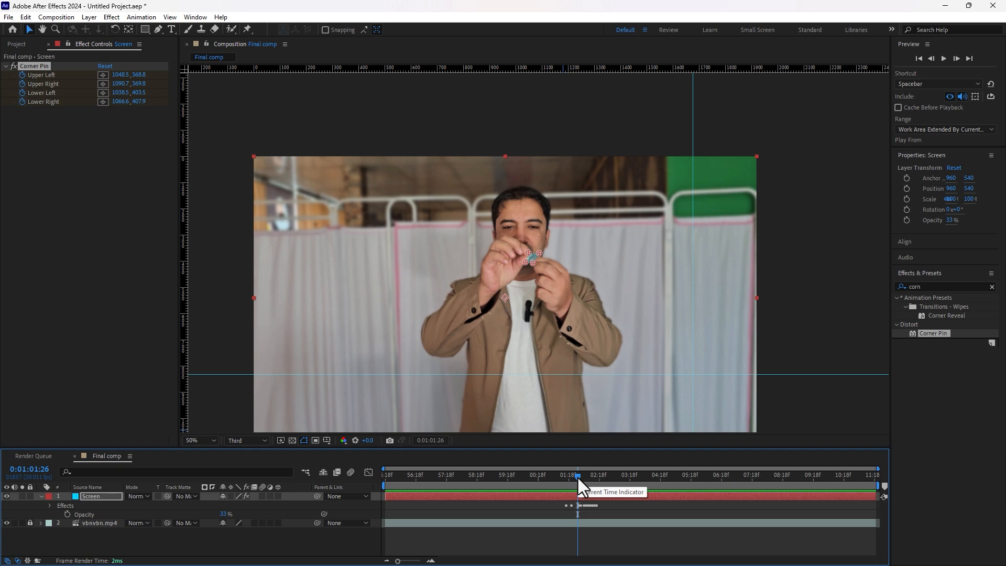
pyautogui.hotkey('alt', '[')
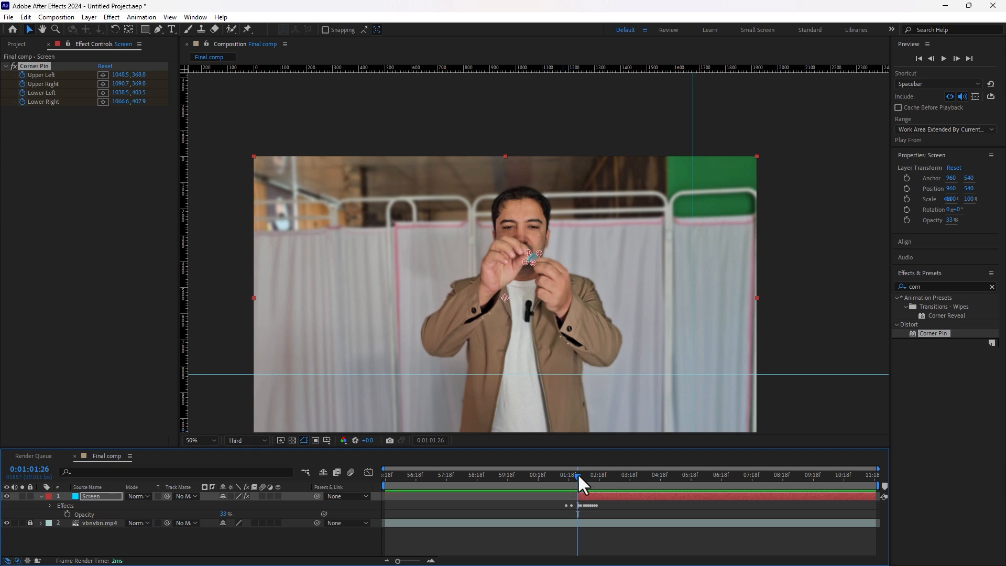
pyautogui.moveTo(578, 473); pyautogui.dragTo(557, 480)
pyautogui.click(629, 538)
pyautogui.press('space')
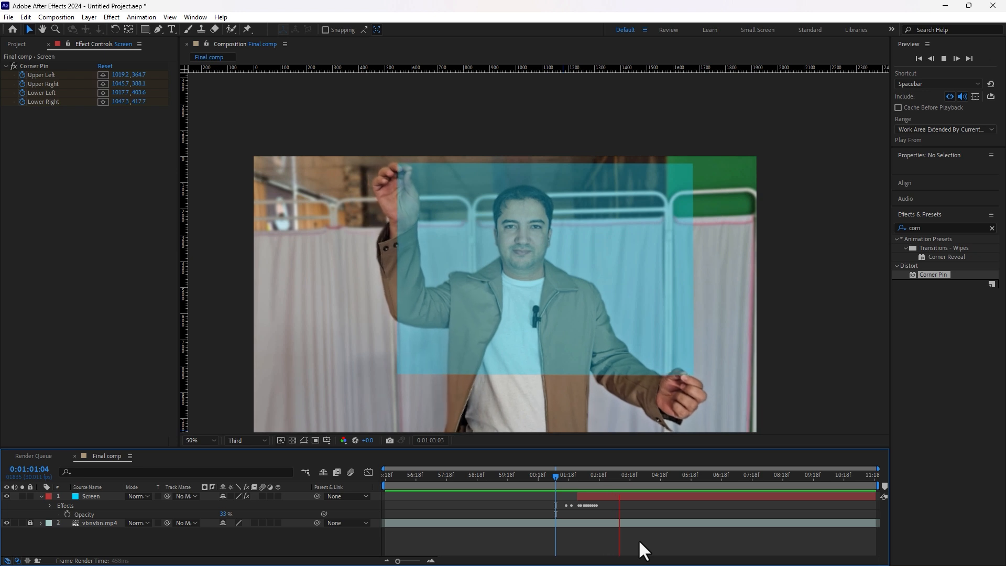
pyautogui.press('space')
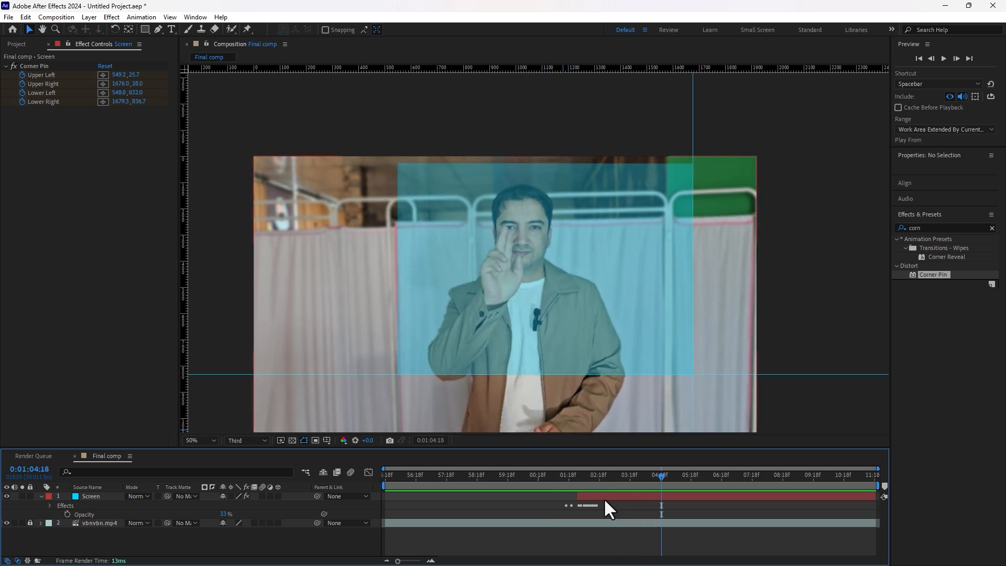
pyautogui.moveTo(655, 475); pyautogui.dragTo(621, 513)
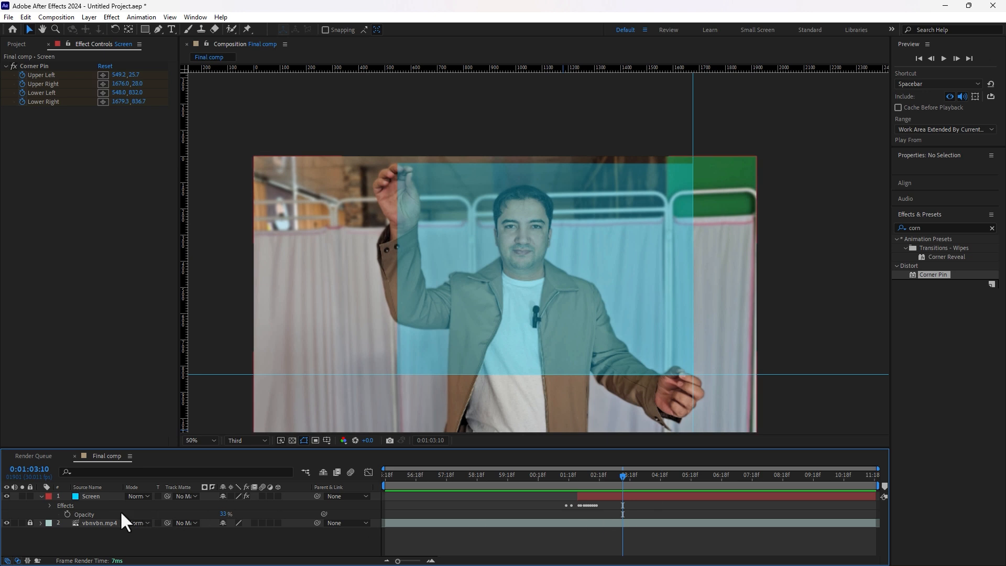
pyautogui.click(95, 495)
# Step: Keyframe the Screen layer's scale so it dips to 95.4% at 0:01:03:19
pyautogui.press('s')
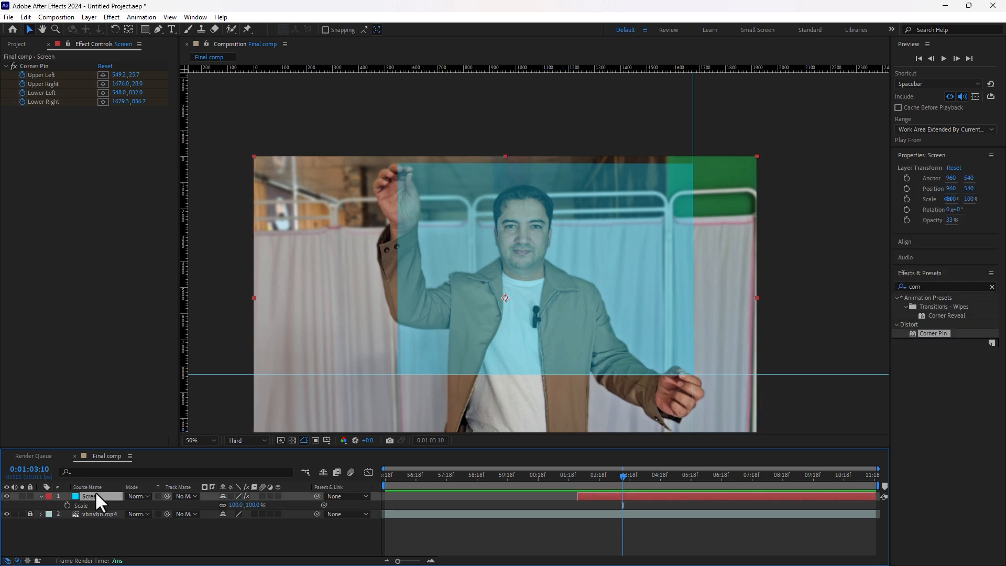
pyautogui.click(68, 505)
pyautogui.moveTo(622, 473); pyautogui.dragTo(633, 477)
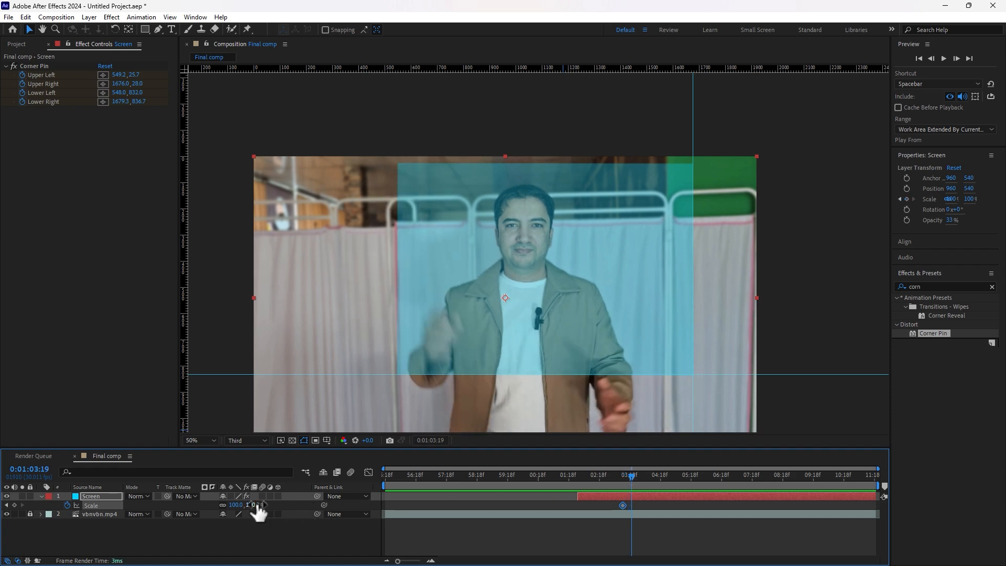
pyautogui.moveTo(258, 511); pyautogui.dragTo(237, 507)
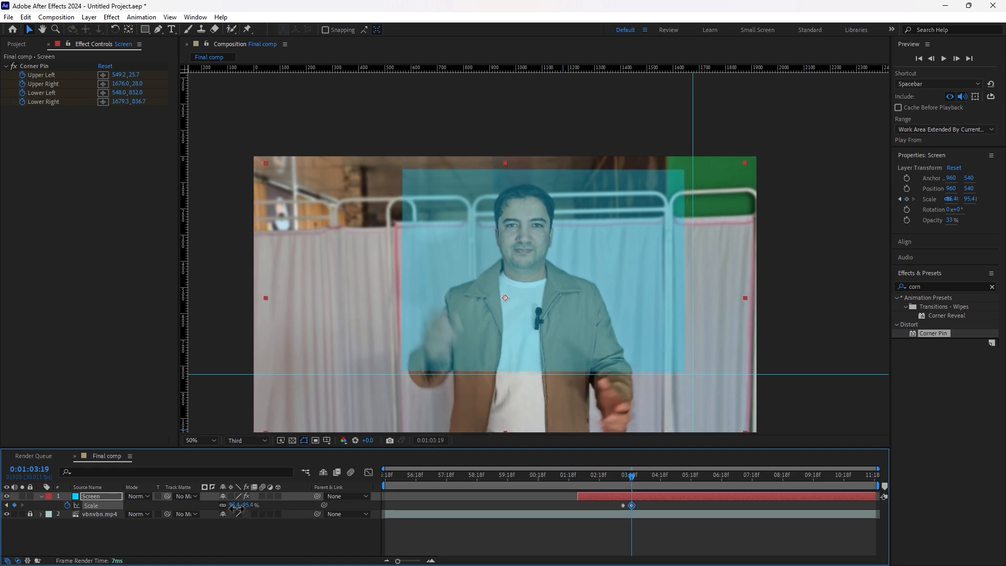
# Step: Move the anchor point up-right and scale the screen to 204.4% at 0:01:04:01, then preview
pyautogui.click(129, 30)
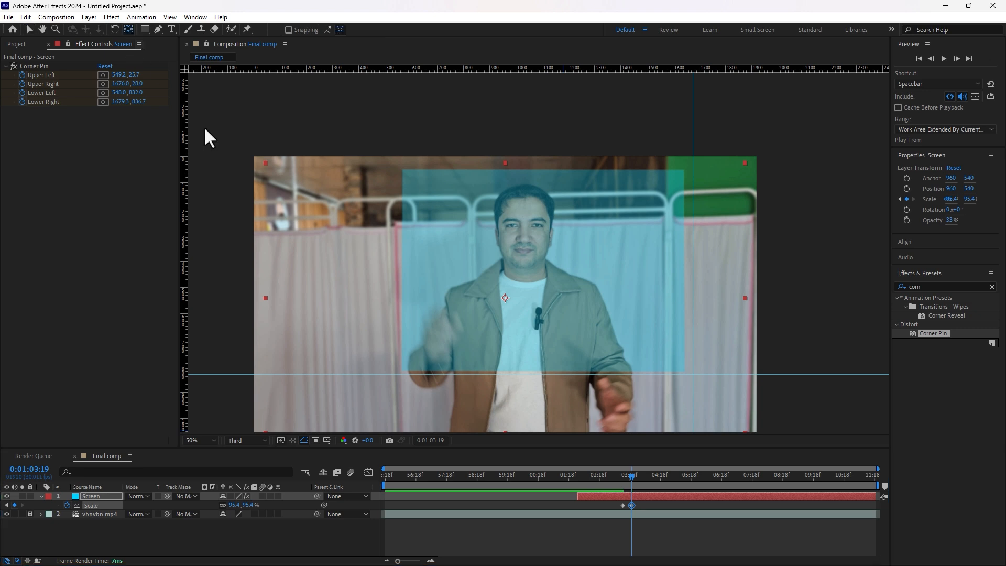
pyautogui.moveTo(504, 298); pyautogui.dragTo(535, 272)
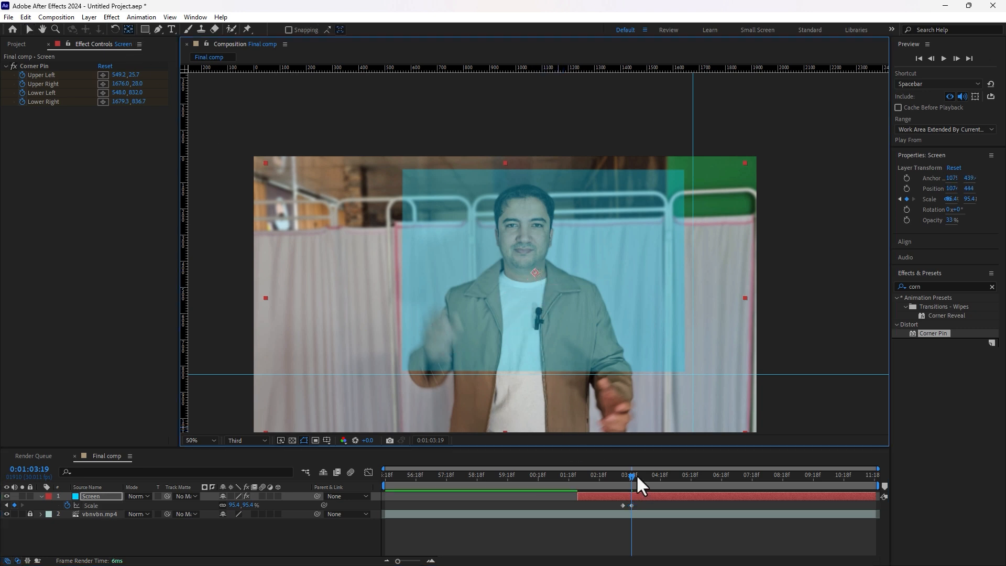
pyautogui.moveTo(637, 477); pyautogui.dragTo(645, 475)
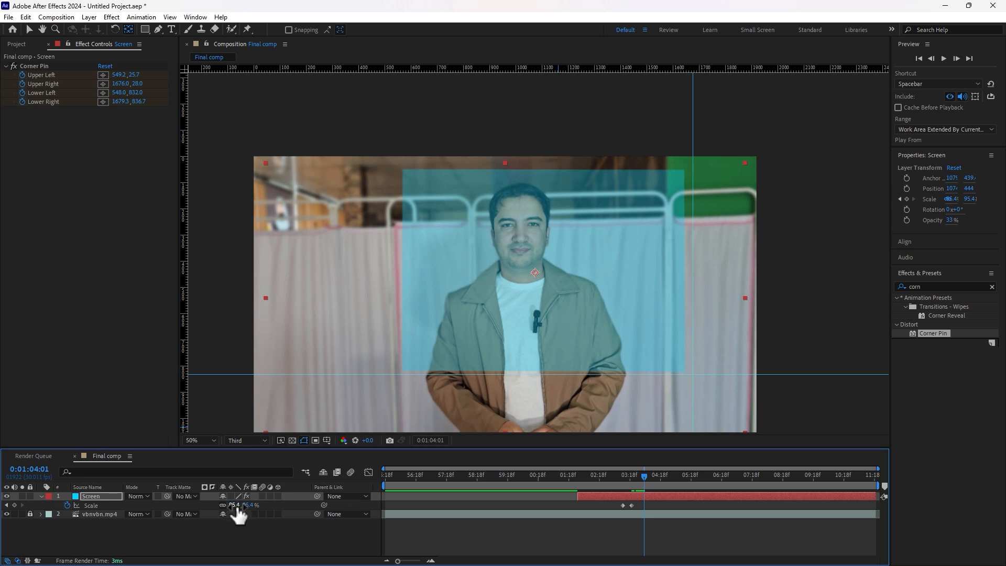
pyautogui.moveTo(234, 505); pyautogui.dragTo(307, 509)
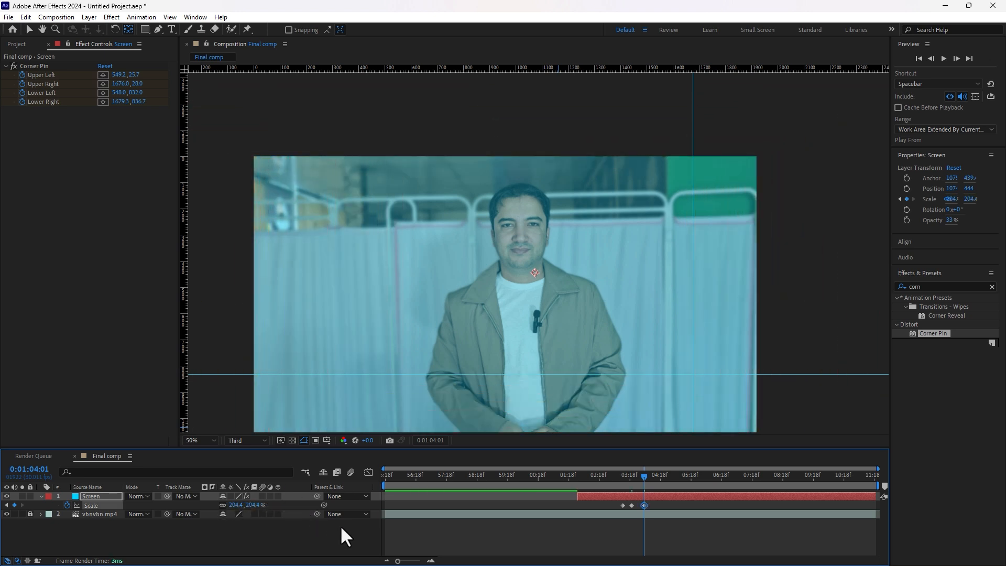
pyautogui.click(612, 474)
pyautogui.press('space')
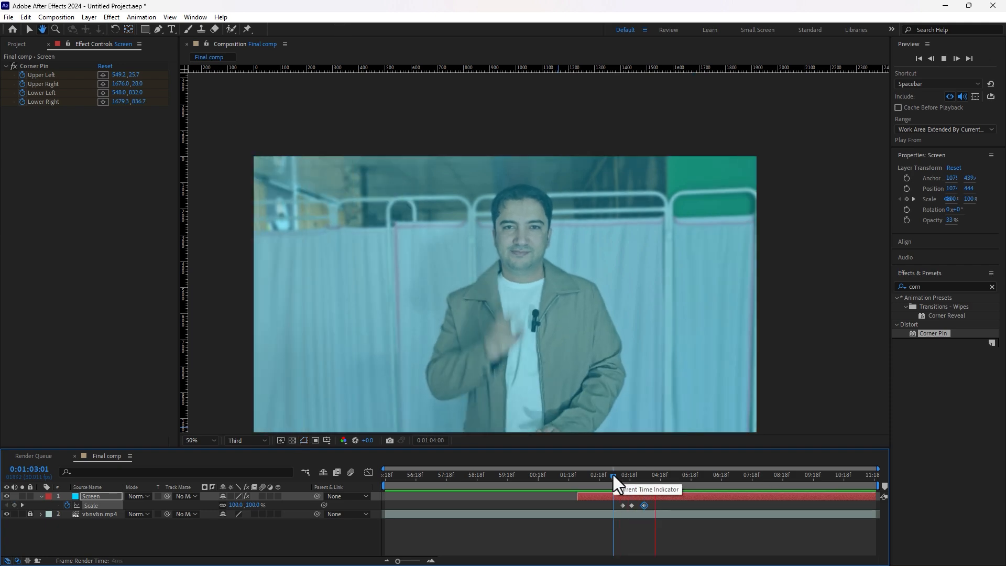
pyautogui.moveTo(612, 475); pyautogui.dragTo(649, 486)
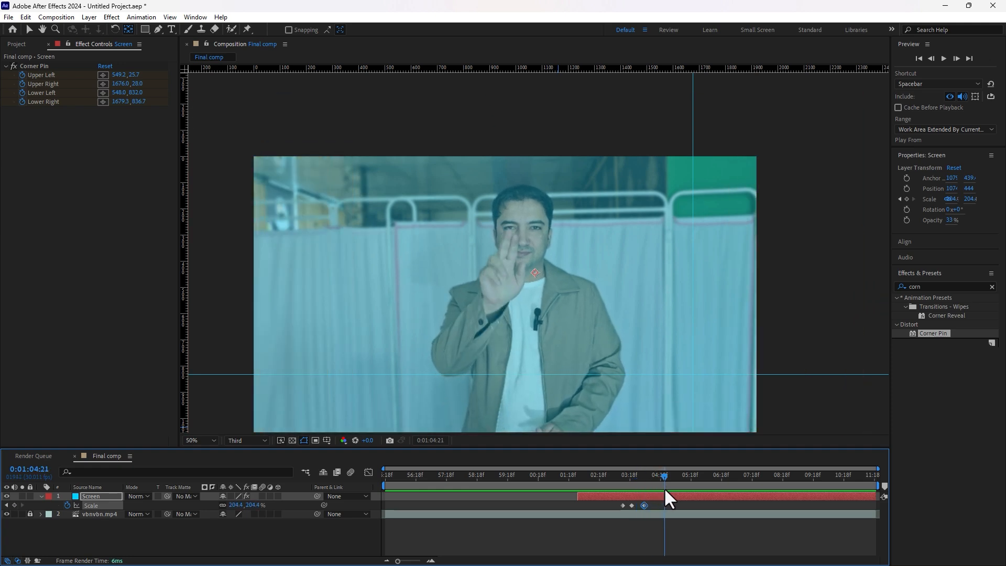
# Step: Browse FuturisticHuds.aep, collapsing screens and specialElements and selecting circle_8 in circles
pyautogui.moveTo(661, 488); pyautogui.dragTo(668, 487)
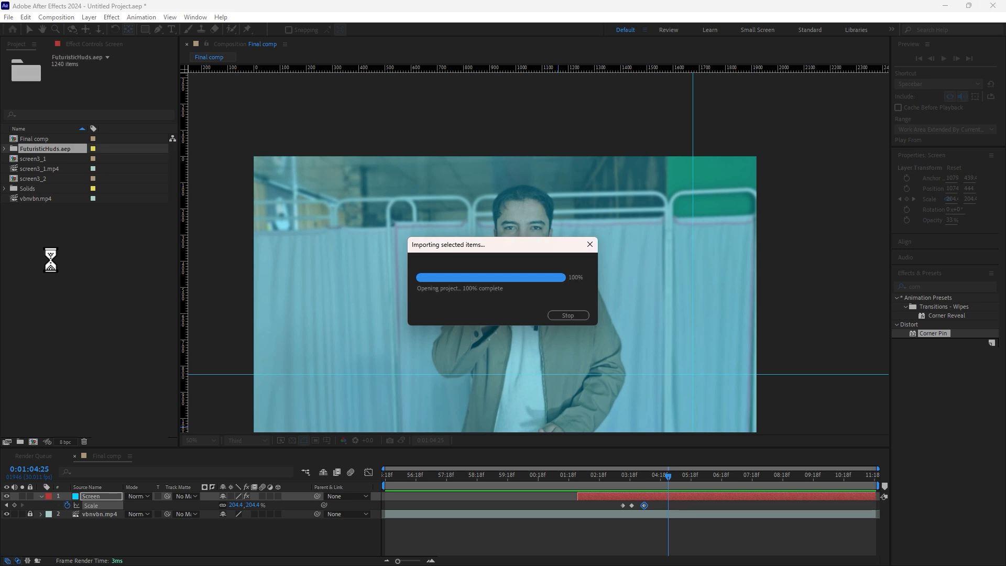
pyautogui.click(4, 149)
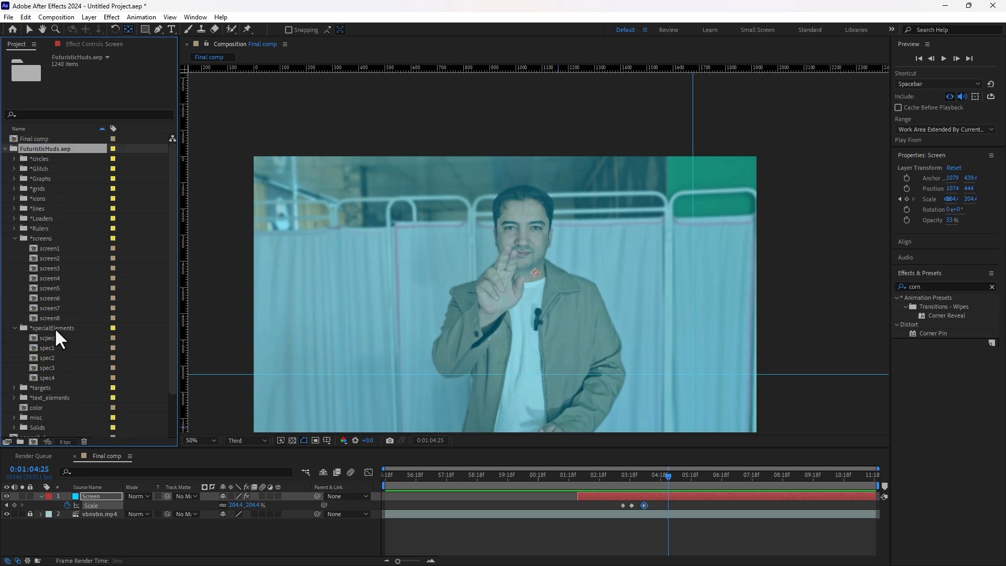
pyautogui.click(13, 238)
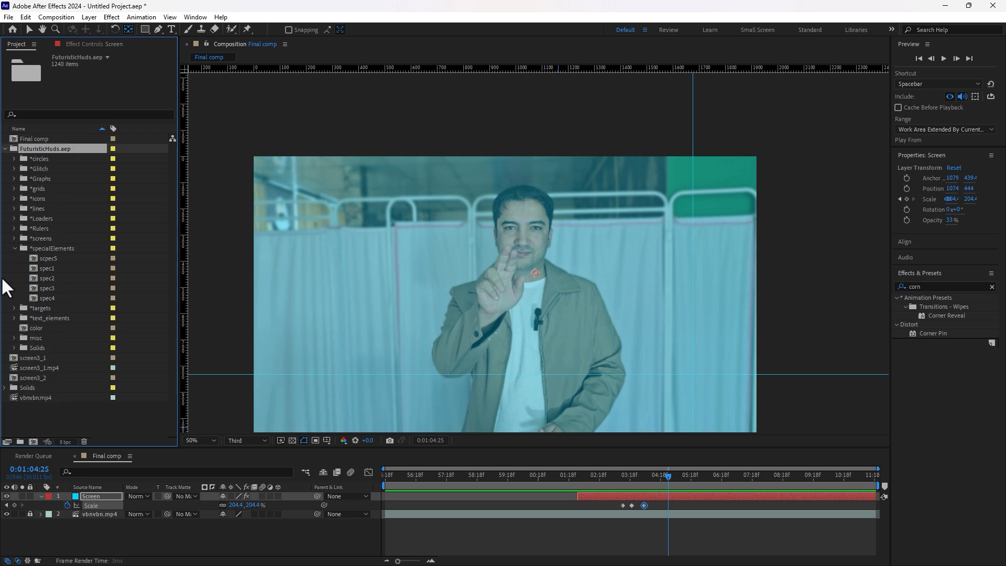
pyautogui.click(13, 248)
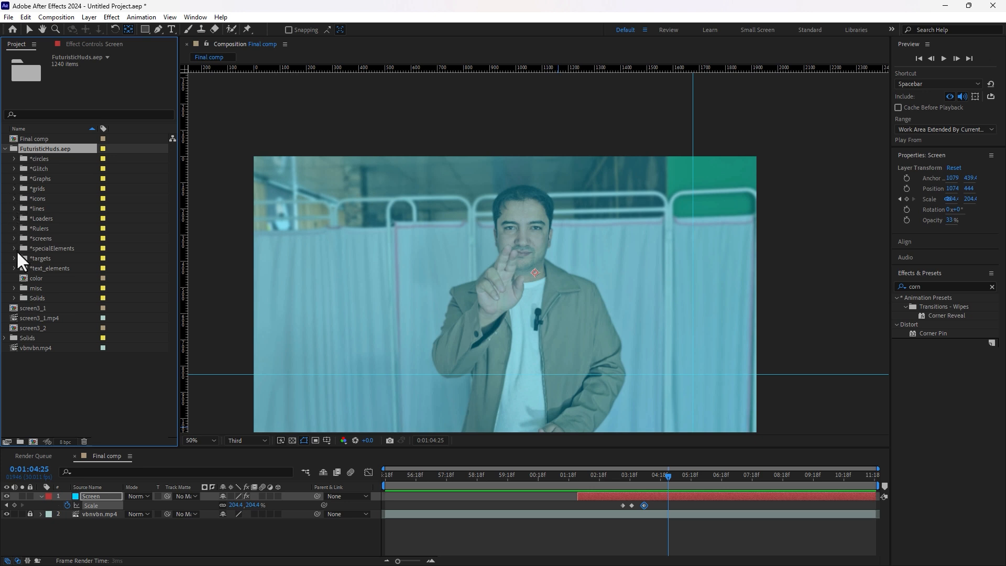
pyautogui.click(14, 158)
pyautogui.click(50, 248)
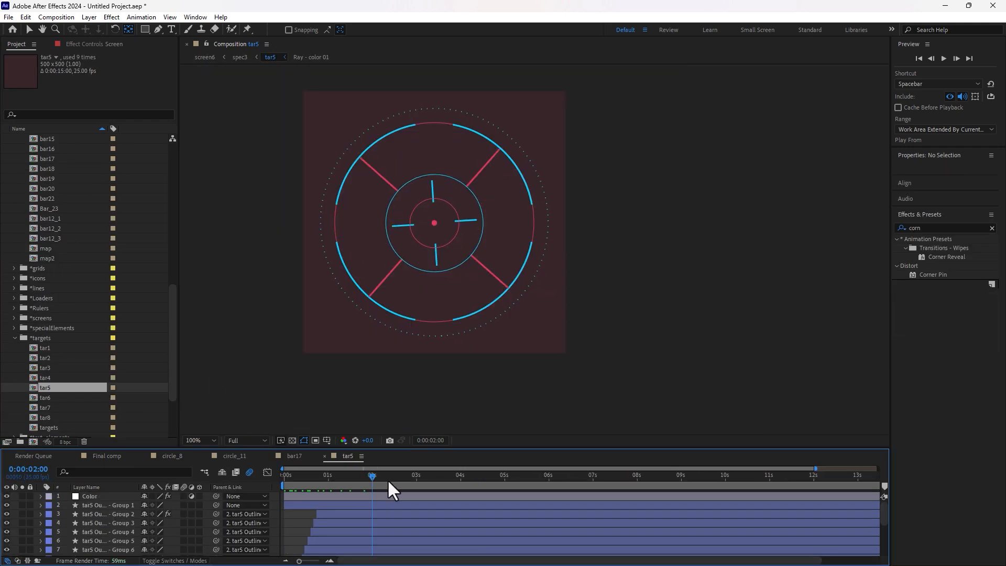
# Step: Scrub the tar5 animation, browse the screens folder, and collapse the FuturisticHuds.aep folder
pyautogui.moveTo(389, 481); pyautogui.dragTo(316, 493)
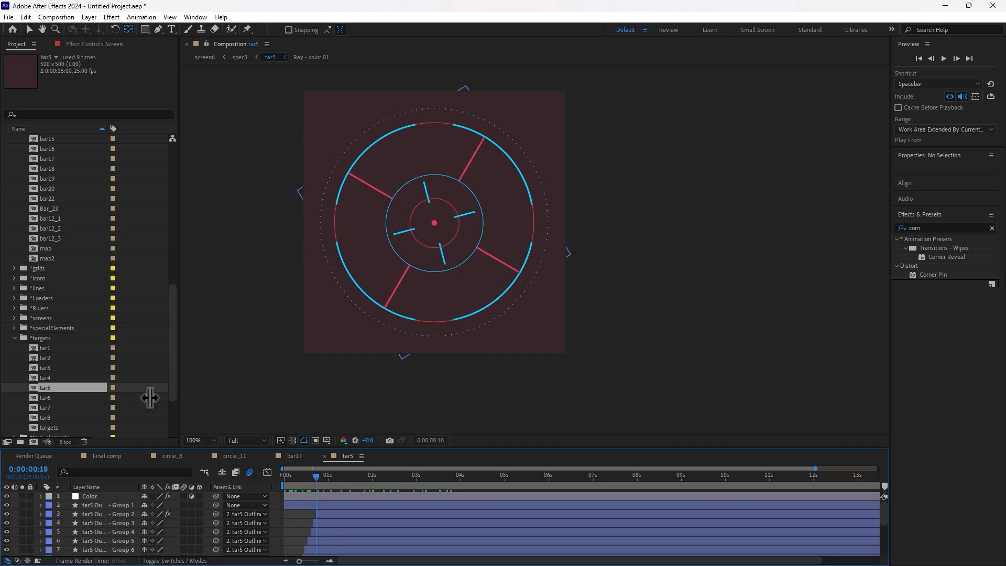
pyautogui.scroll(-3, 106, 342)
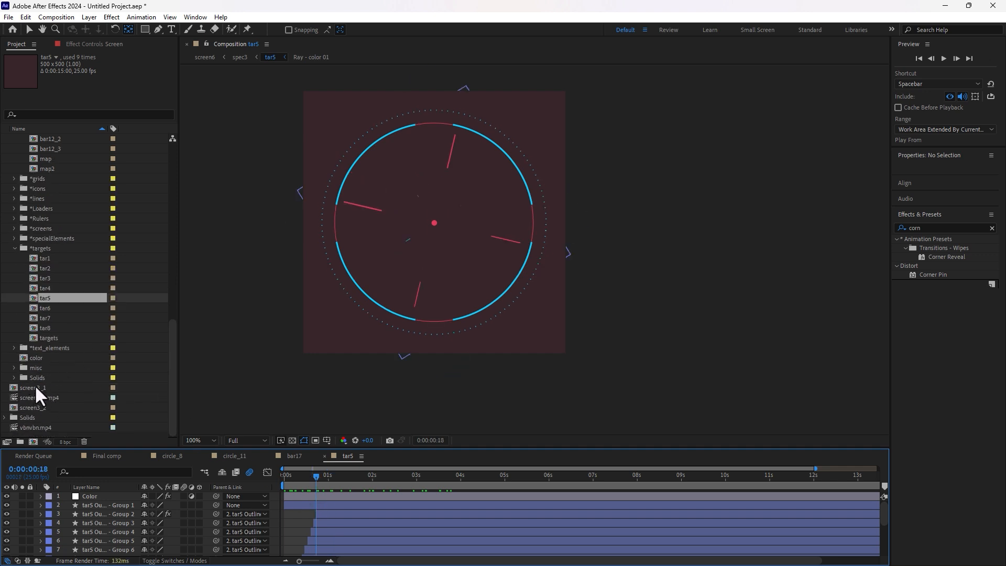
pyautogui.scroll(10, 43, 237)
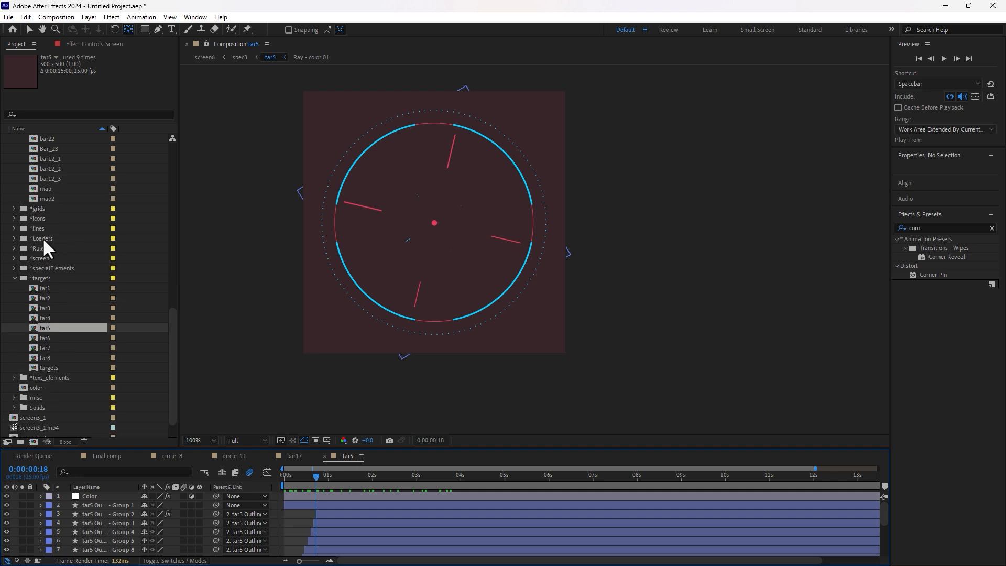
pyautogui.scroll(2, 45, 276)
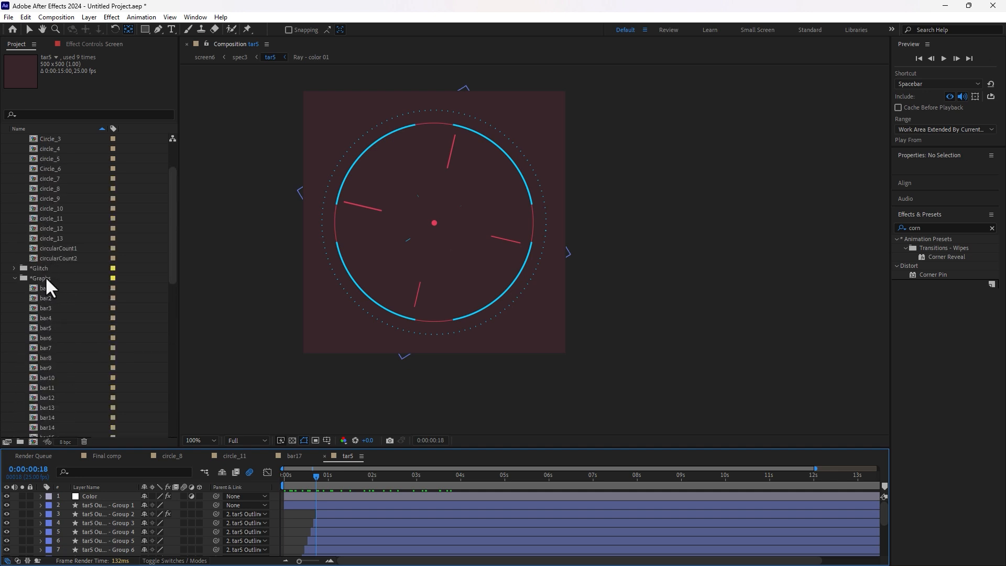
pyautogui.scroll(-10, 51, 350)
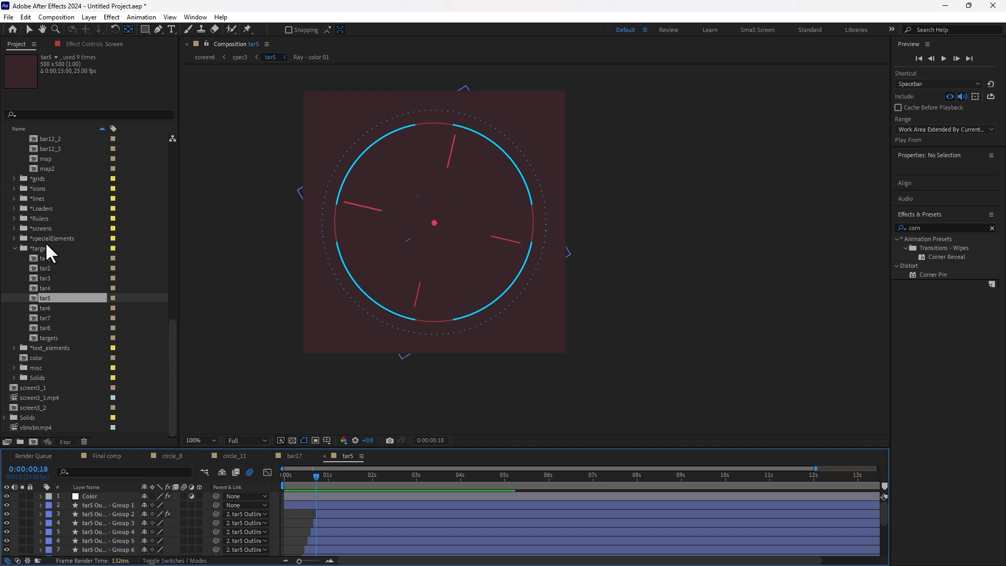
pyautogui.click(41, 229)
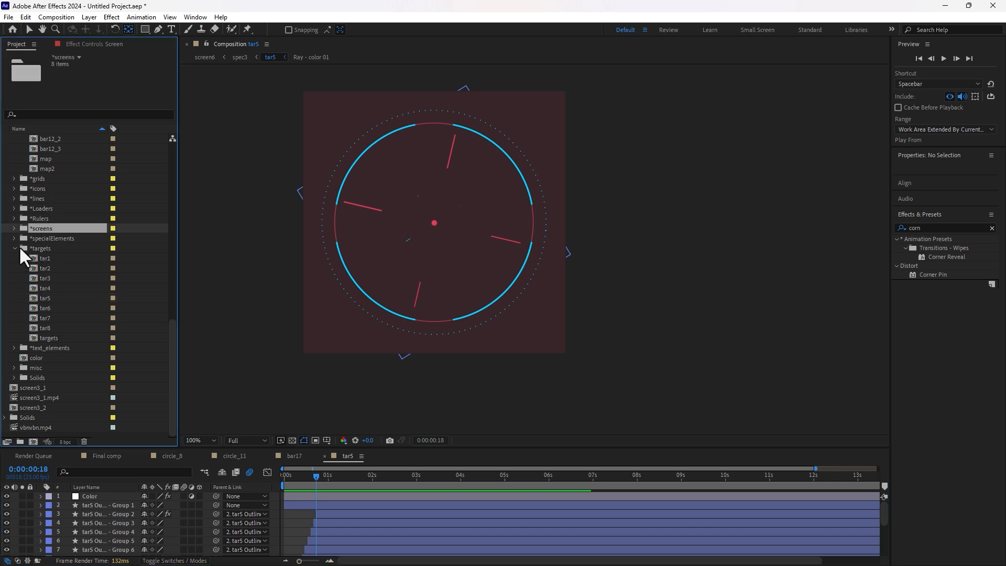
pyautogui.scroll(5, 36, 294)
pyautogui.scroll(10, 36, 293)
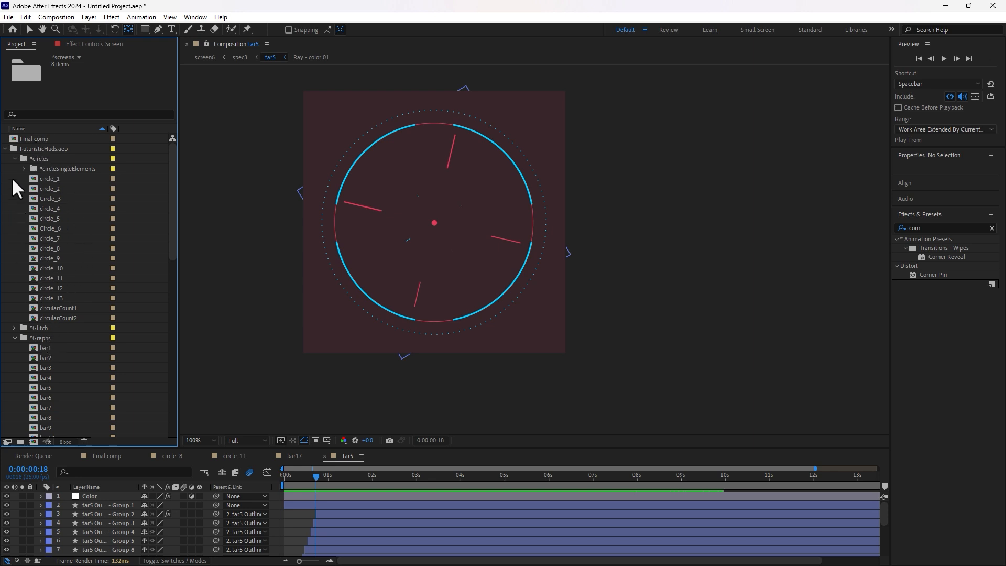
pyautogui.click(5, 149)
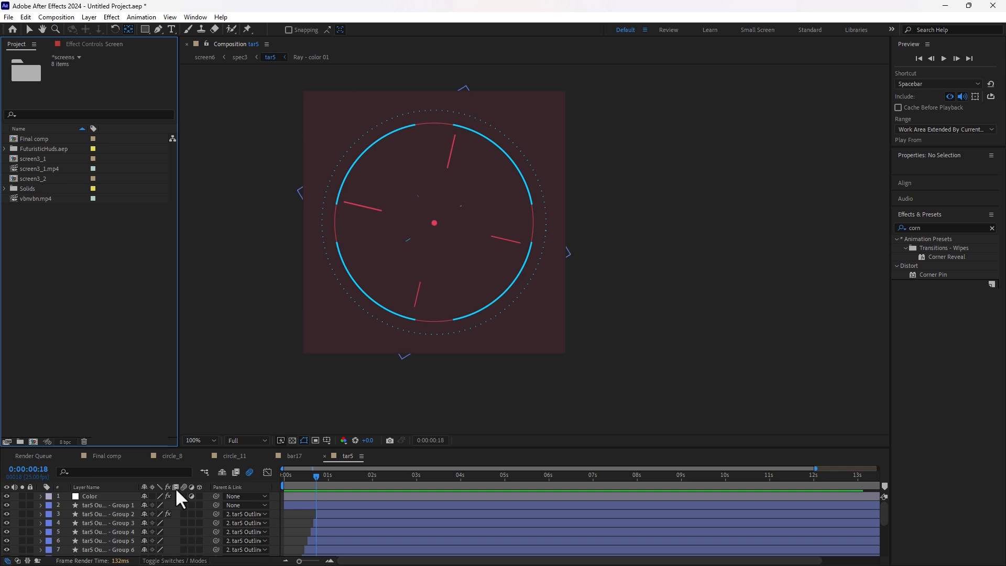
# Step: Close the circle_8, bar17 and circle_11 comp tabs to return to Final comp
pyautogui.click(146, 455)
pyautogui.click(168, 455)
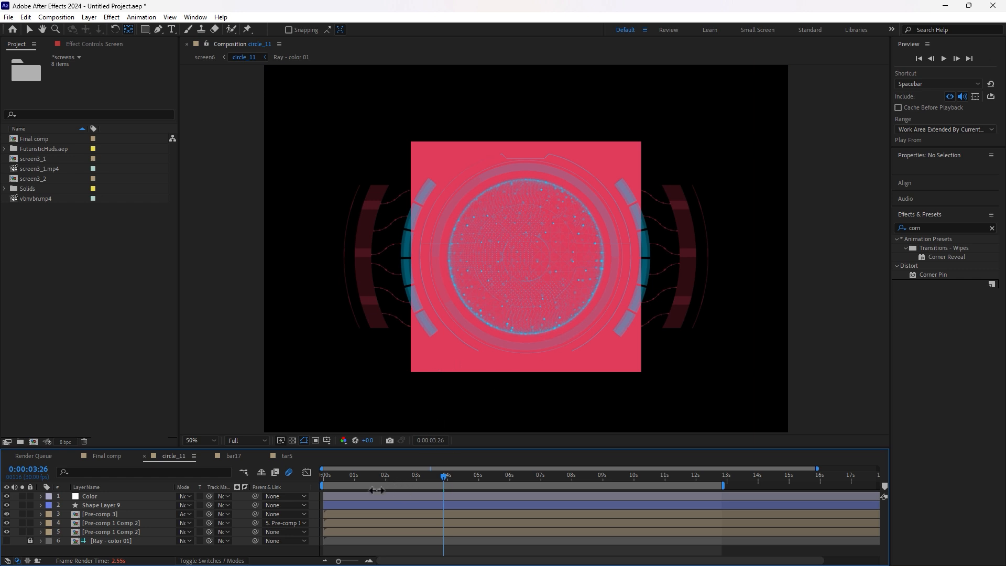
pyautogui.click(228, 452)
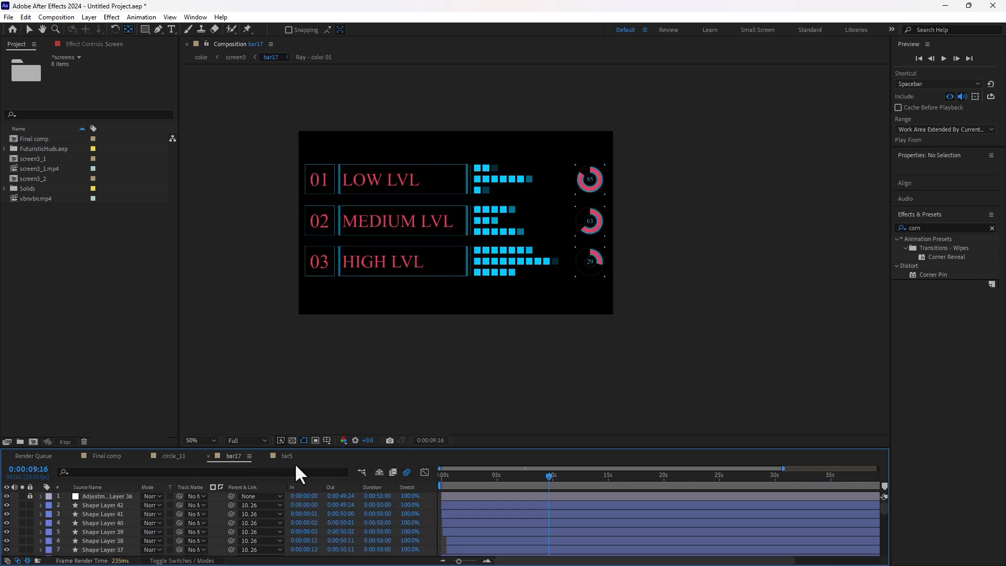
pyautogui.click(209, 456)
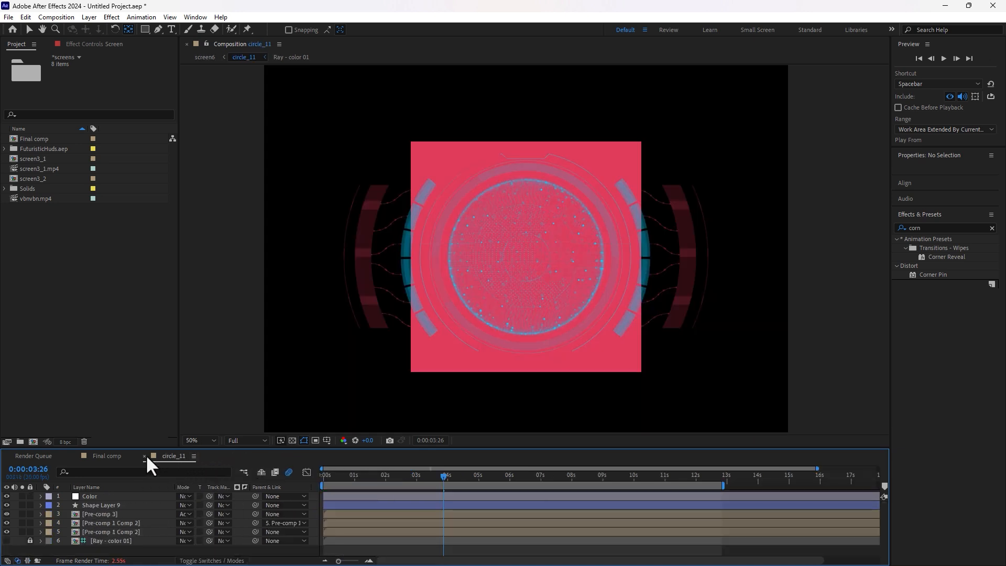
pyautogui.click(145, 455)
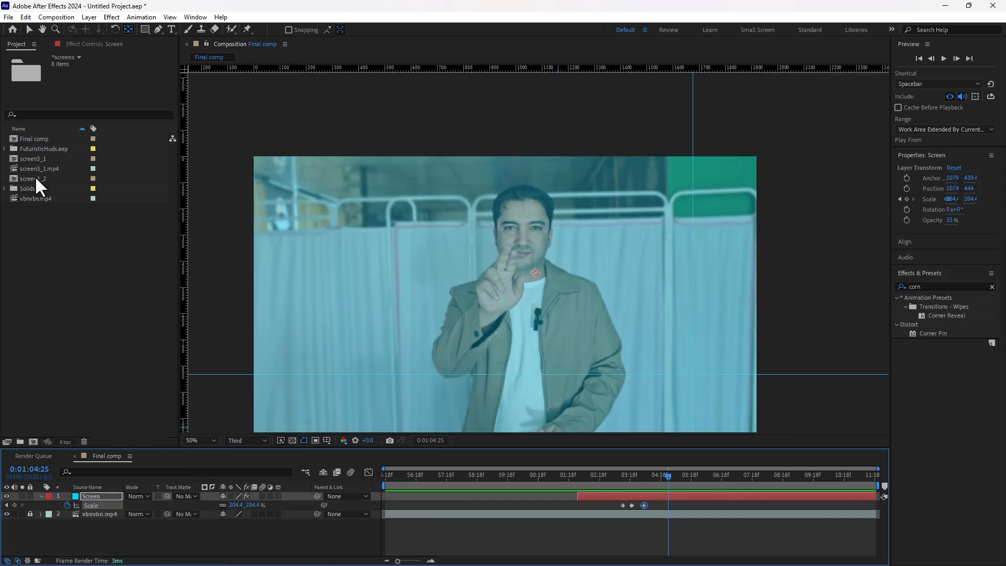
# Step: Try screen3_2 and screen3_1 in Final comp, keeping screen3_2 as the top layer
pyautogui.moveTo(34, 179); pyautogui.dragTo(98, 493)
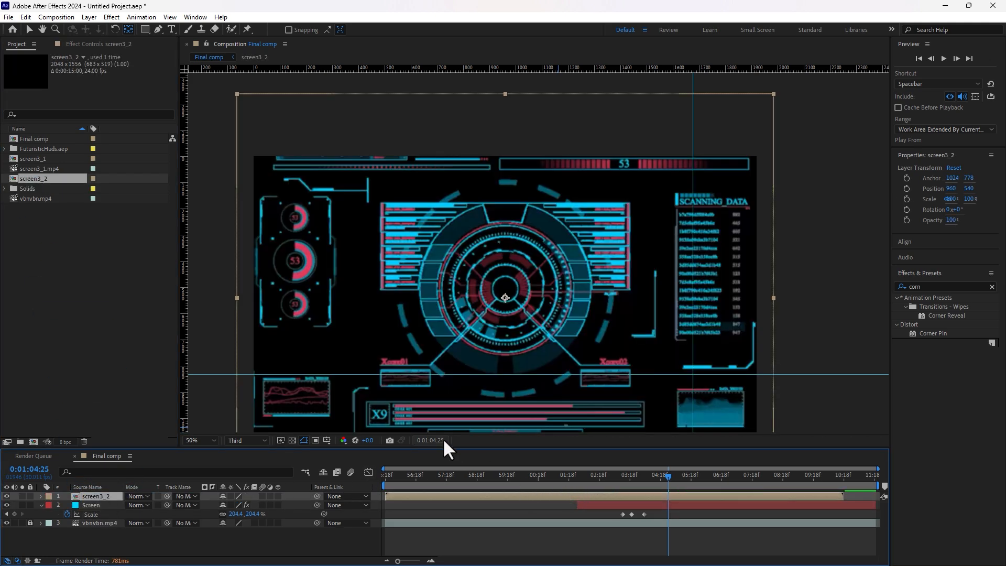
pyautogui.press('Delete')
pyautogui.click(24, 137)
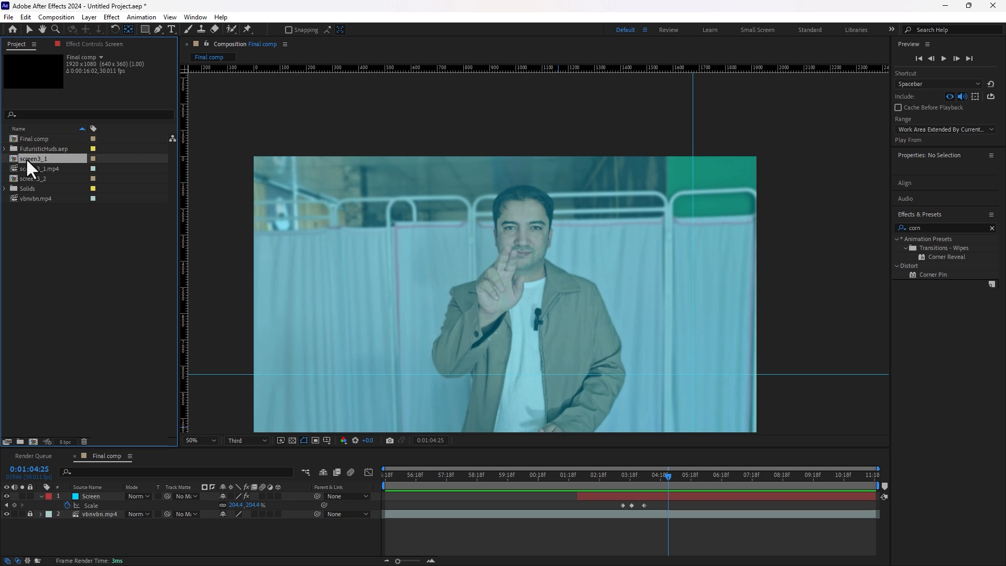
pyautogui.moveTo(26, 159); pyautogui.dragTo(102, 495)
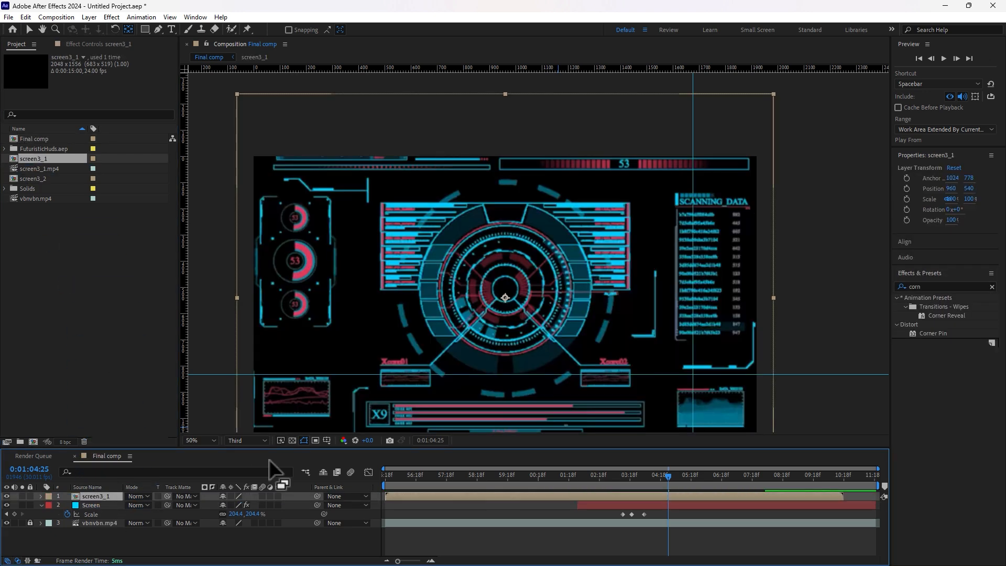
pyautogui.press('Delete')
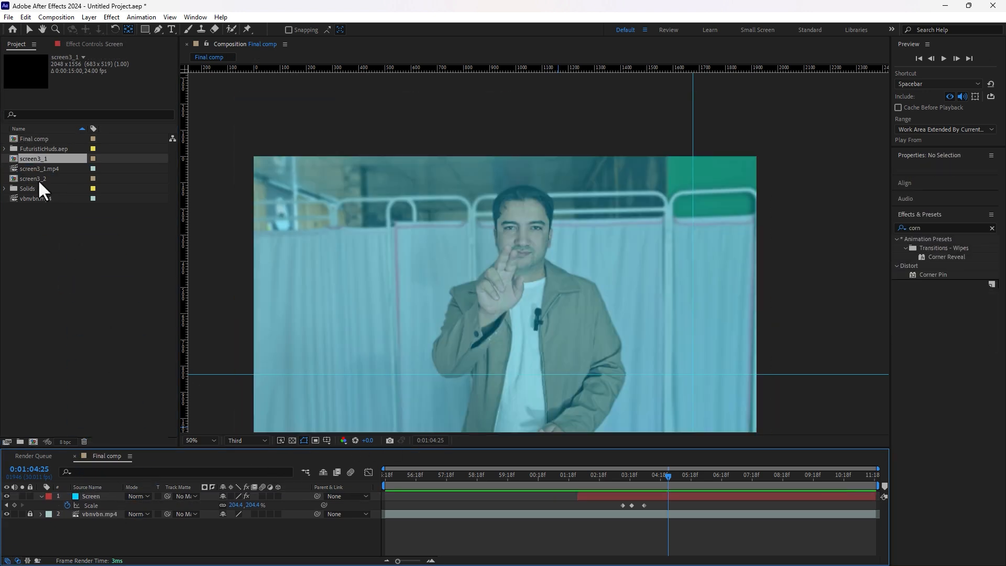
pyautogui.moveTo(39, 182); pyautogui.dragTo(134, 494)
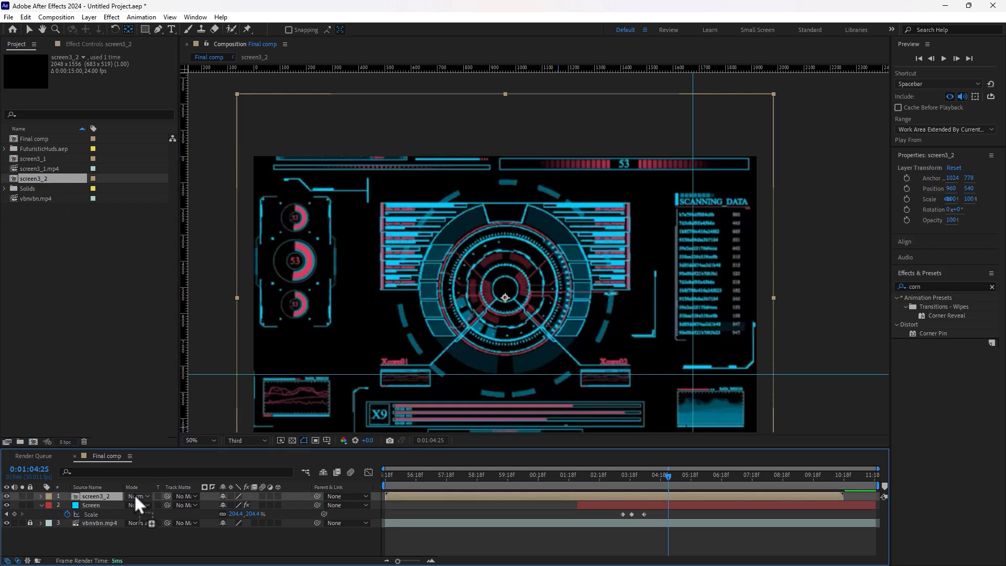
pyautogui.press('v')
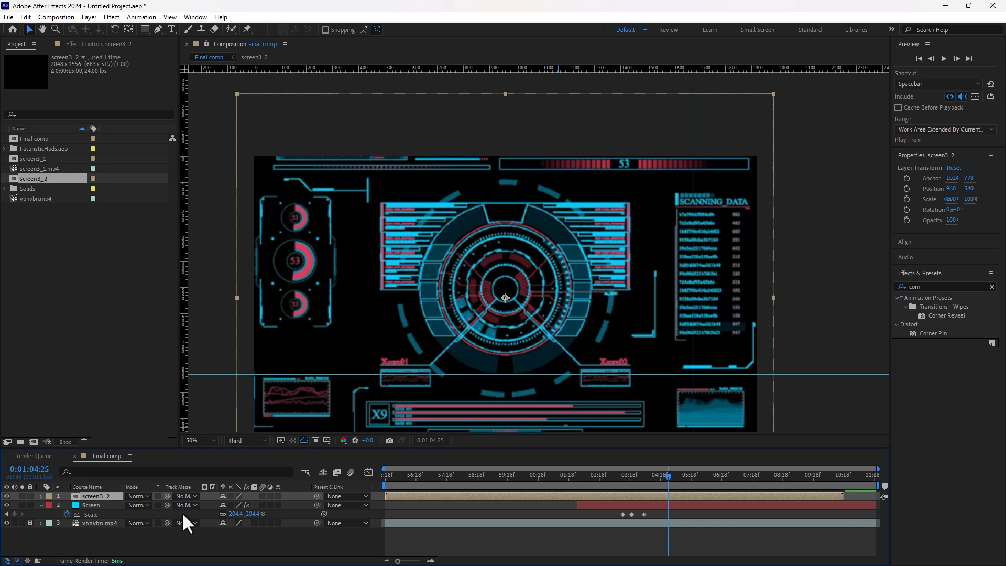
pyautogui.press('F4')
pyautogui.press('F4')
# Step: Set screen3_2 to Add blending, nudge it up to 982, 396, and start it near 04:18f
pyautogui.click(137, 496)
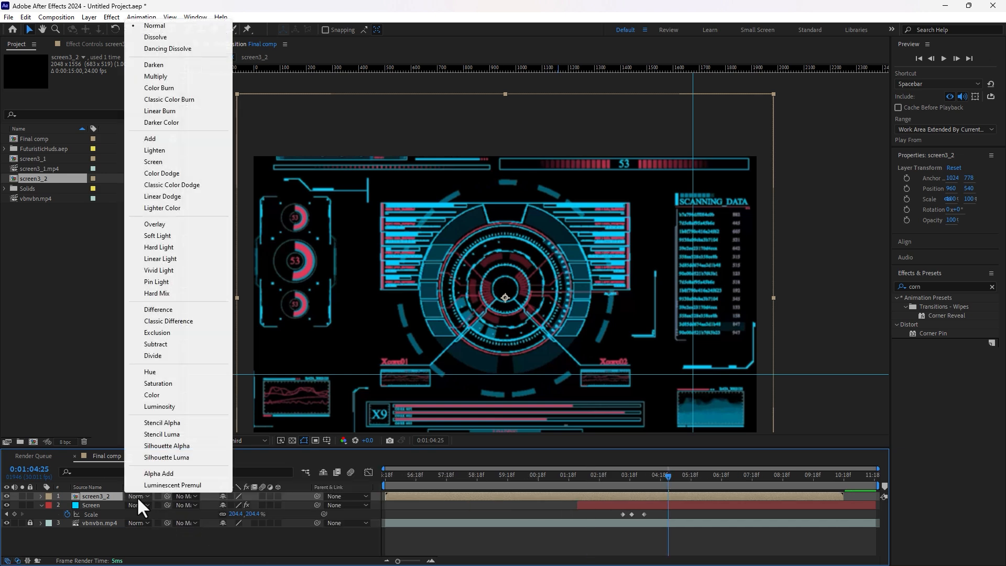
pyautogui.click(152, 138)
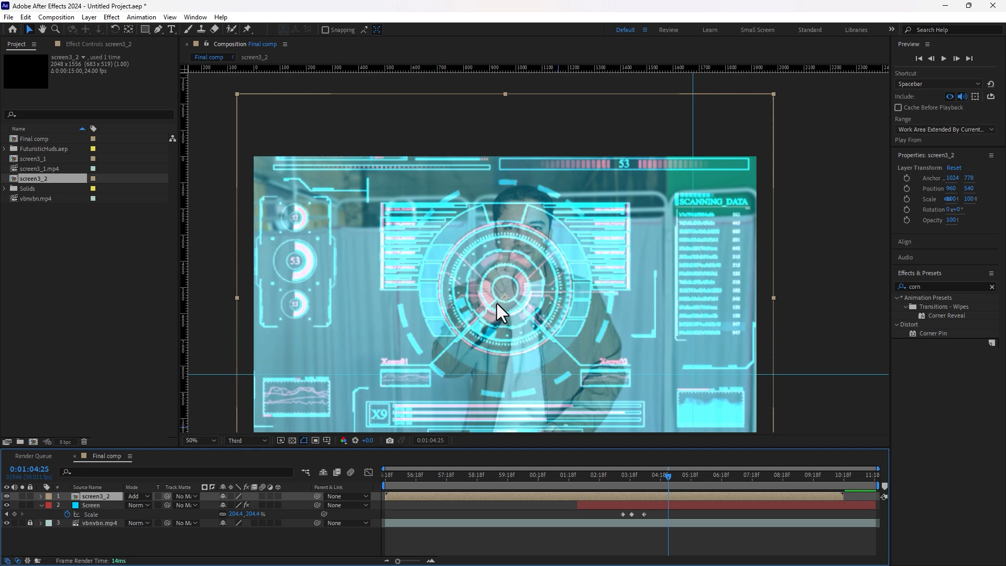
pyautogui.moveTo(497, 304); pyautogui.dragTo(502, 266)
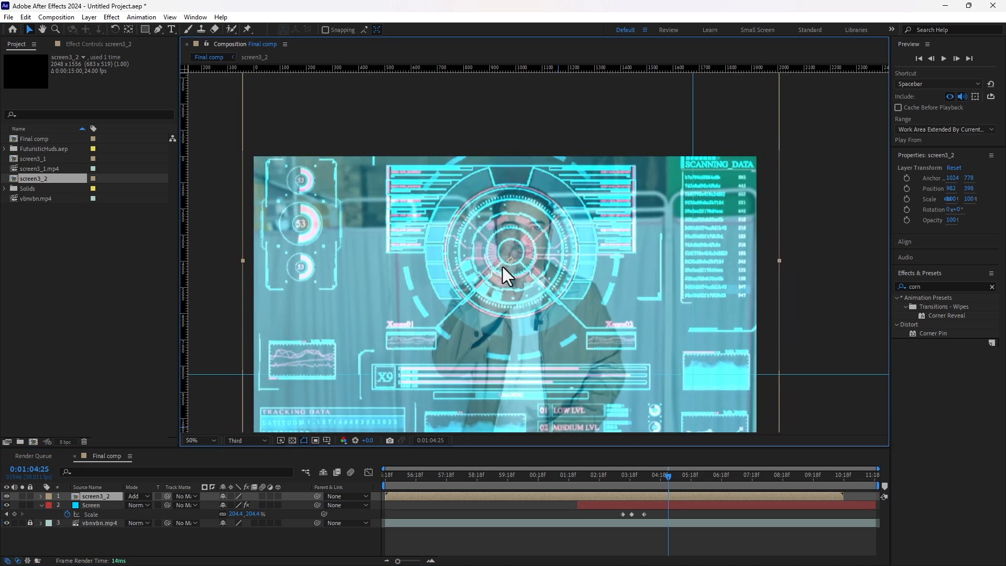
pyautogui.moveTo(430, 496); pyautogui.dragTo(687, 491)
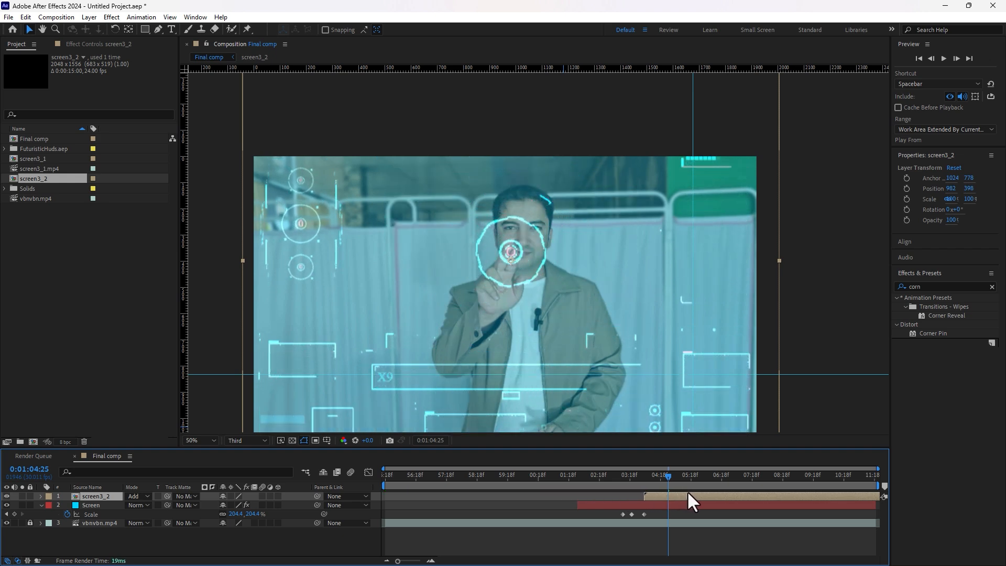
# Step: Preview the HUD near 04:01 and shift screen3_2's start slightly later
pyautogui.click(644, 476)
pyautogui.press('space')
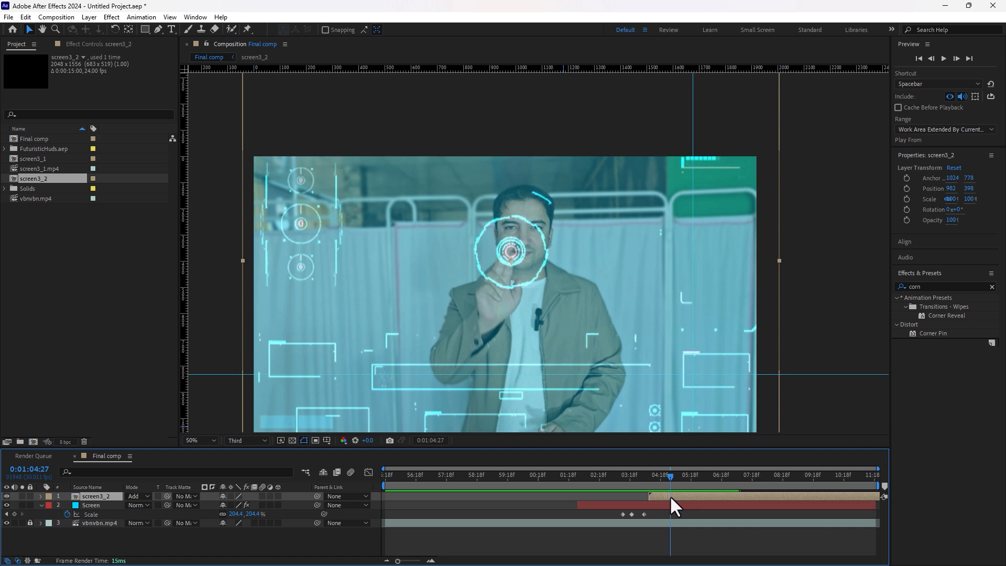
pyautogui.moveTo(671, 495); pyautogui.dragTo(534, 492)
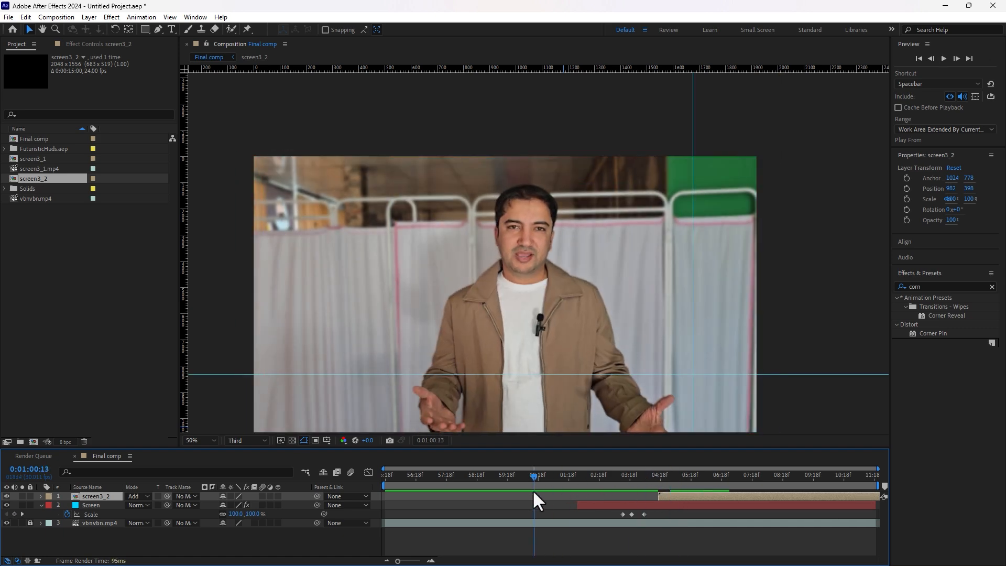
# Step: Re-check the timing in preview, then drag screen9 into the Final comp timeline
pyautogui.press('space')
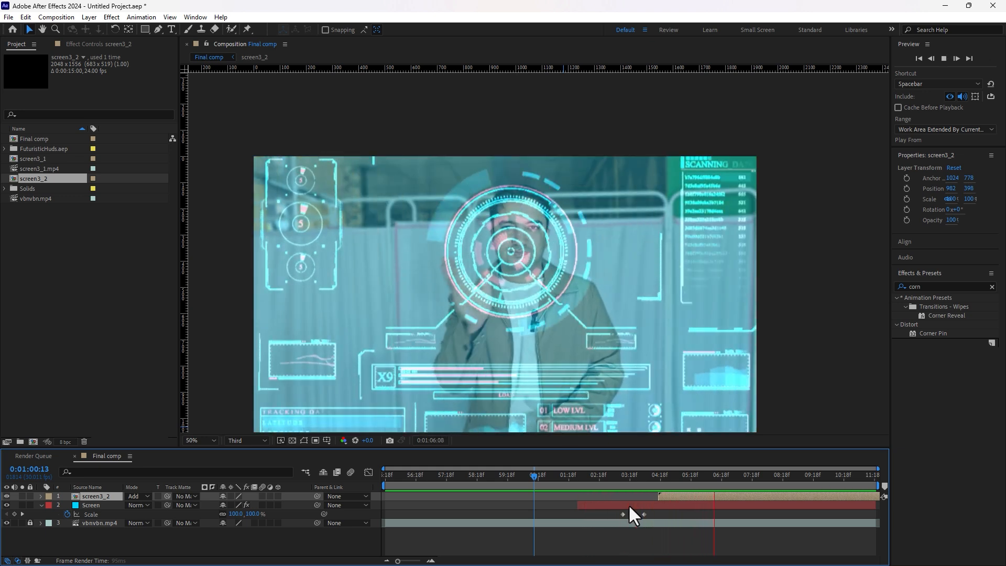
pyautogui.press('space')
pyautogui.moveTo(715, 475)
pyautogui.mouseDown()
pyautogui.moveTo(706, 482)
pyautogui.moveTo(722, 485)
pyautogui.moveTo(711, 480)
pyautogui.mouseUp()
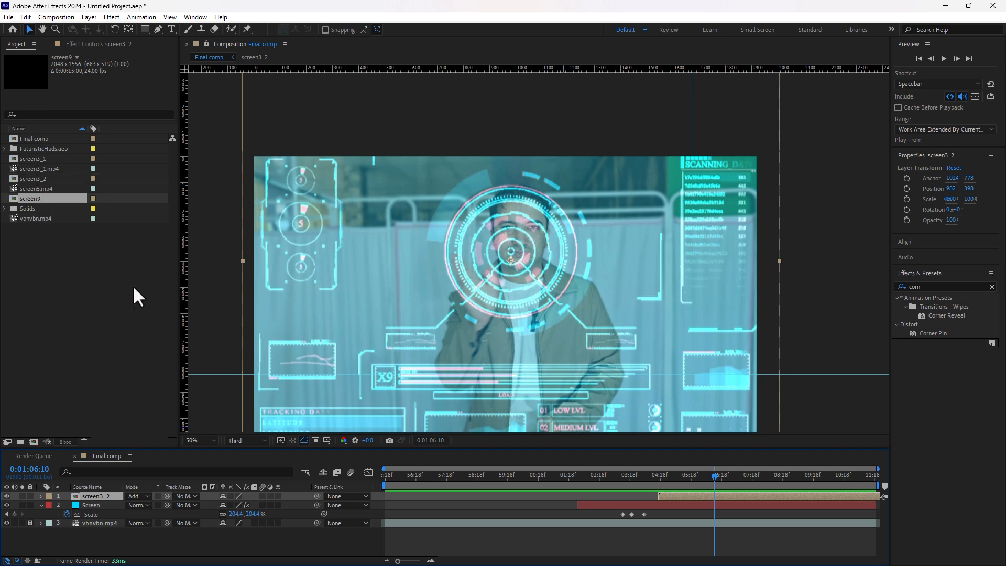
pyautogui.moveTo(34, 198); pyautogui.dragTo(62, 494)
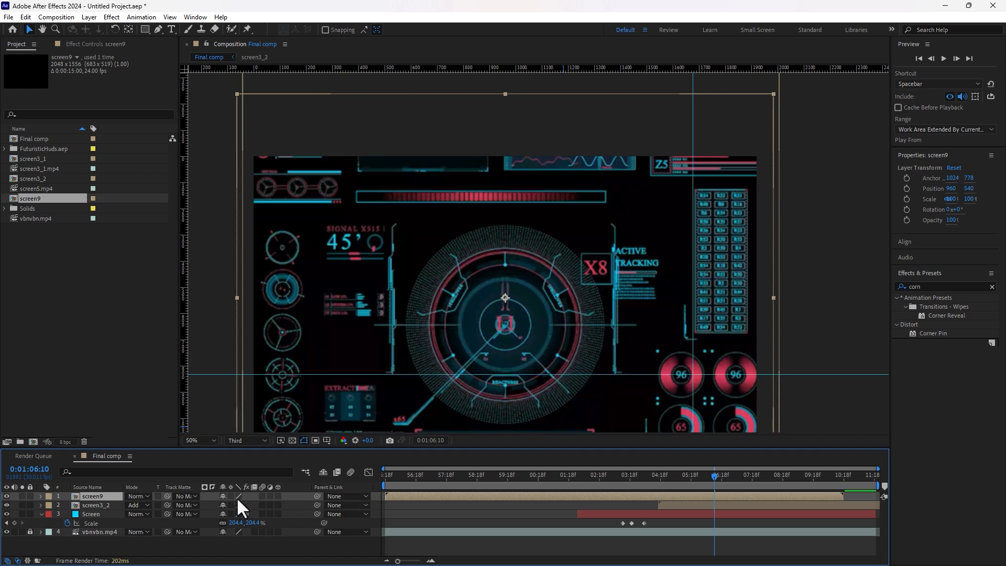
# Step: Set screen9's blend mode to Add and move it far left to about -110, 300
pyautogui.click(137, 496)
pyautogui.click(175, 142)
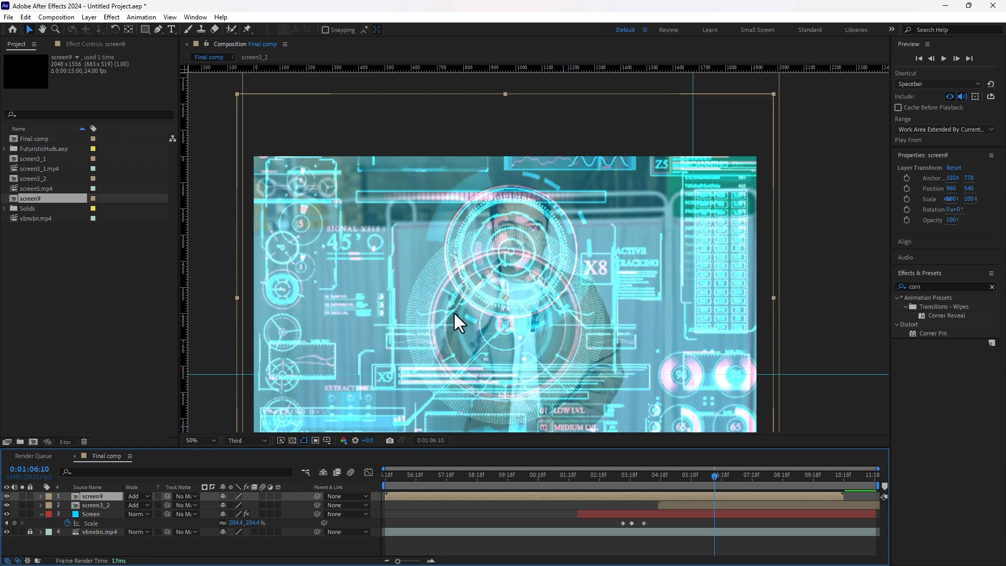
pyautogui.moveTo(605, 328); pyautogui.dragTo(596, 262)
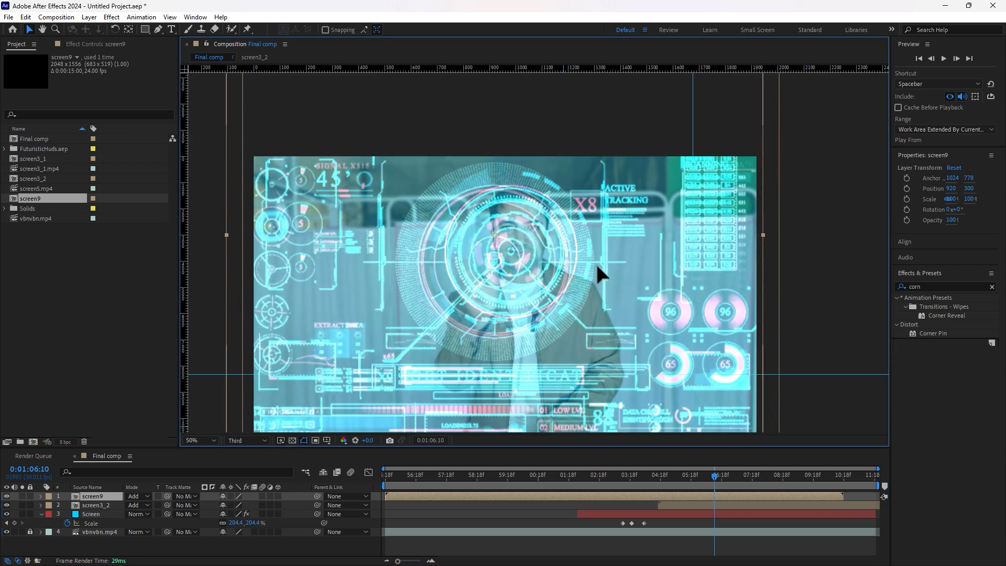
pyautogui.moveTo(480, 267); pyautogui.dragTo(126, 276)
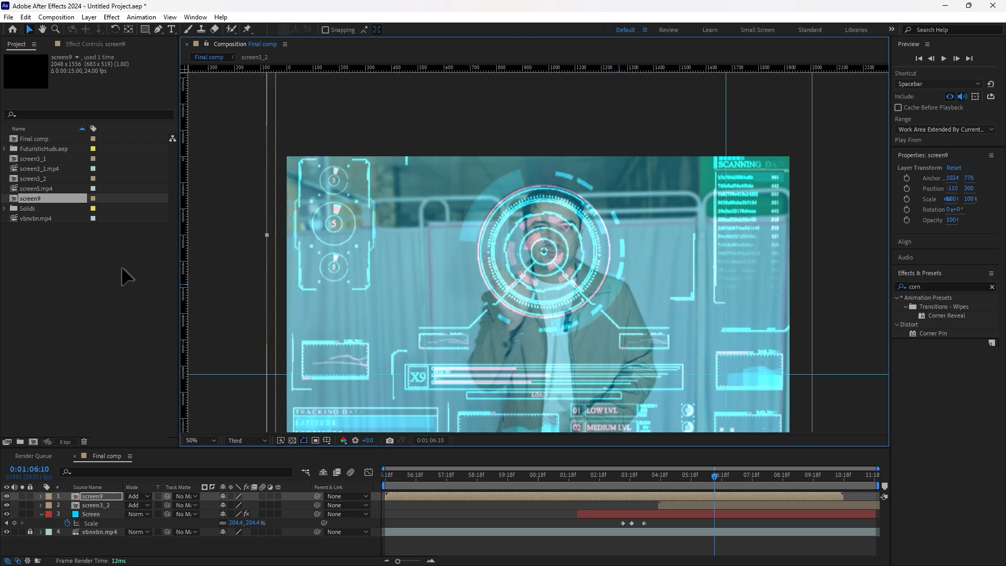
# Step: Turn on Position keyframing for both screen9 and screen3_2
pyautogui.keyDown('ctrl'); pyautogui.click(677, 505); pyautogui.keyUp('ctrl')
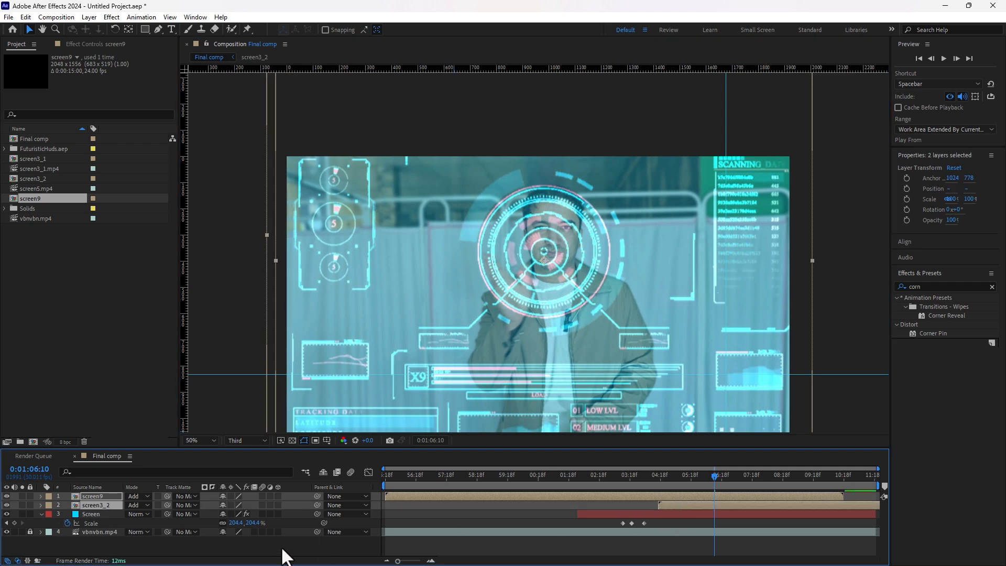
pyautogui.press('p')
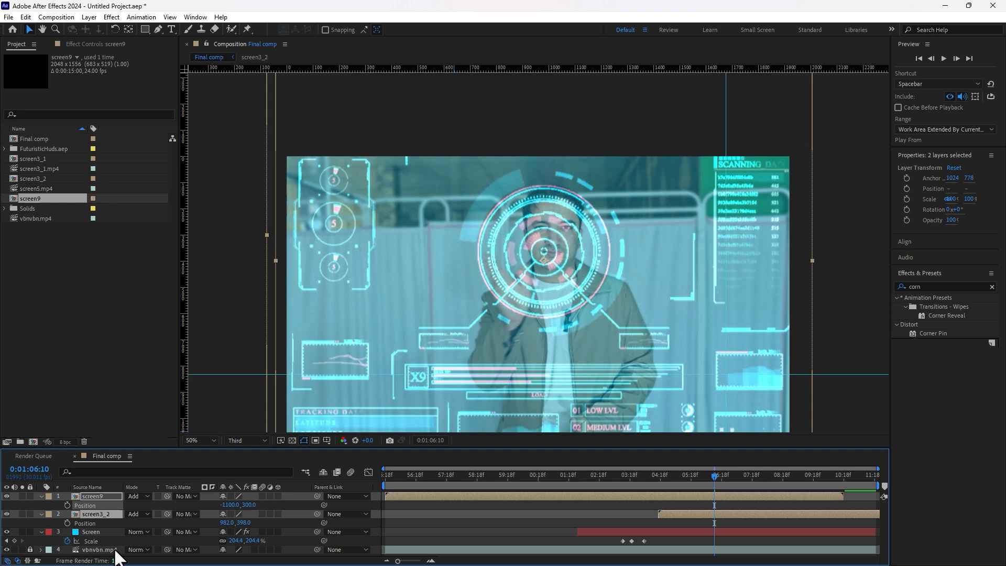
pyautogui.click(67, 504)
pyautogui.click(67, 523)
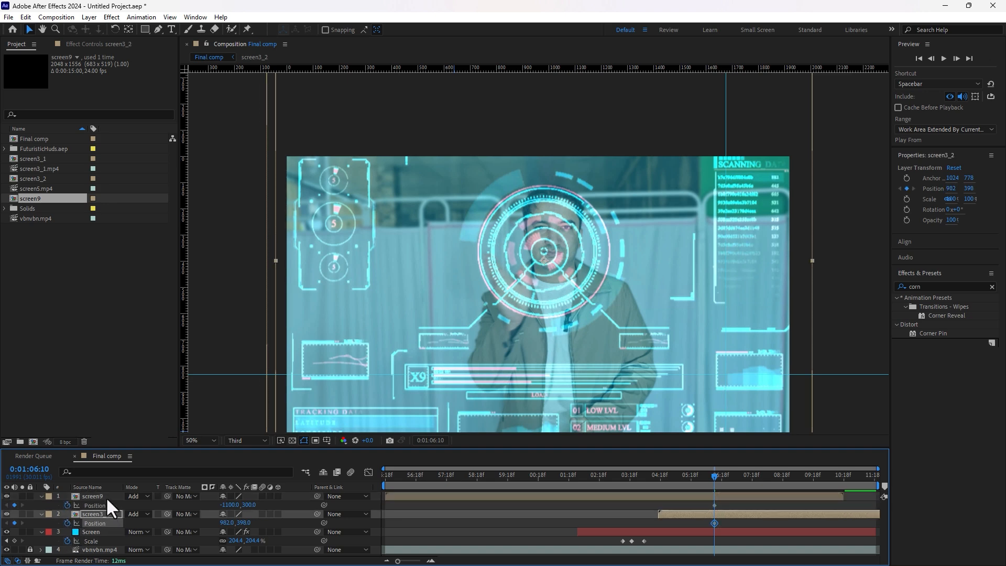
pyautogui.keyDown('ctrl'); pyautogui.click(101, 512); pyautogui.keyUp('ctrl')
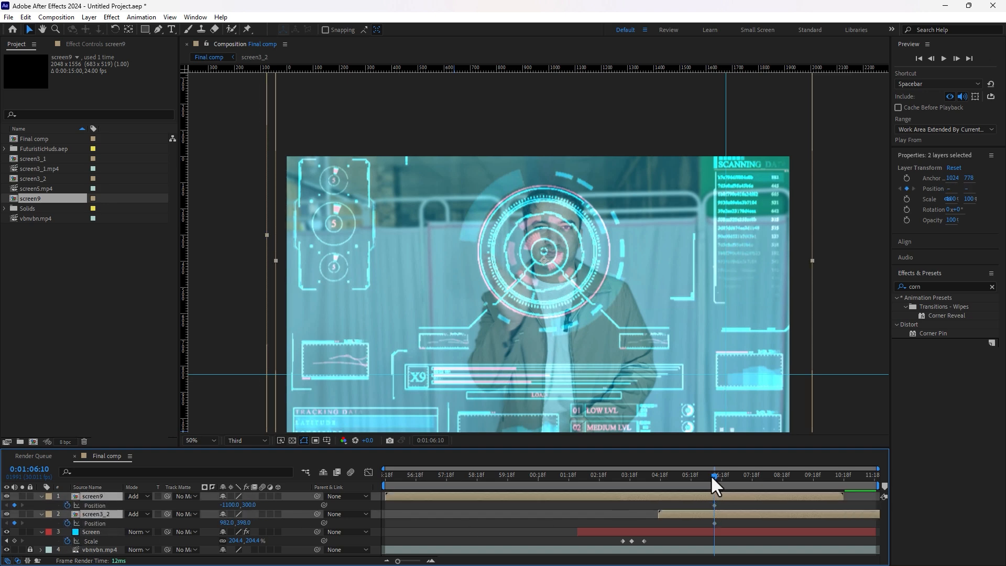
# Step: Keyframe both layers sliding right through 9:02, then end the work area near 10:18
pyautogui.moveTo(711, 475); pyautogui.dragTo(732, 477)
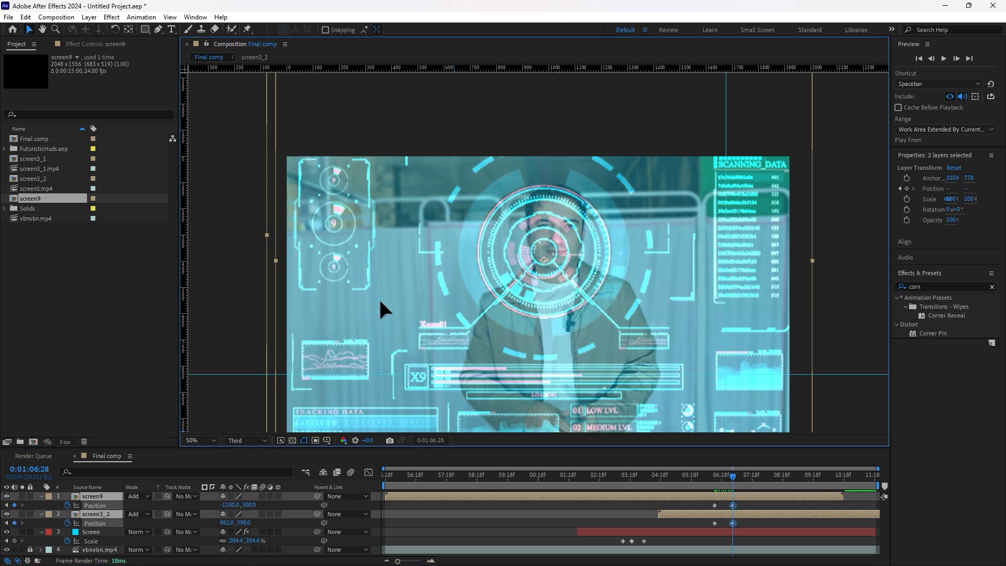
pyautogui.moveTo(379, 297); pyautogui.dragTo(627, 303)
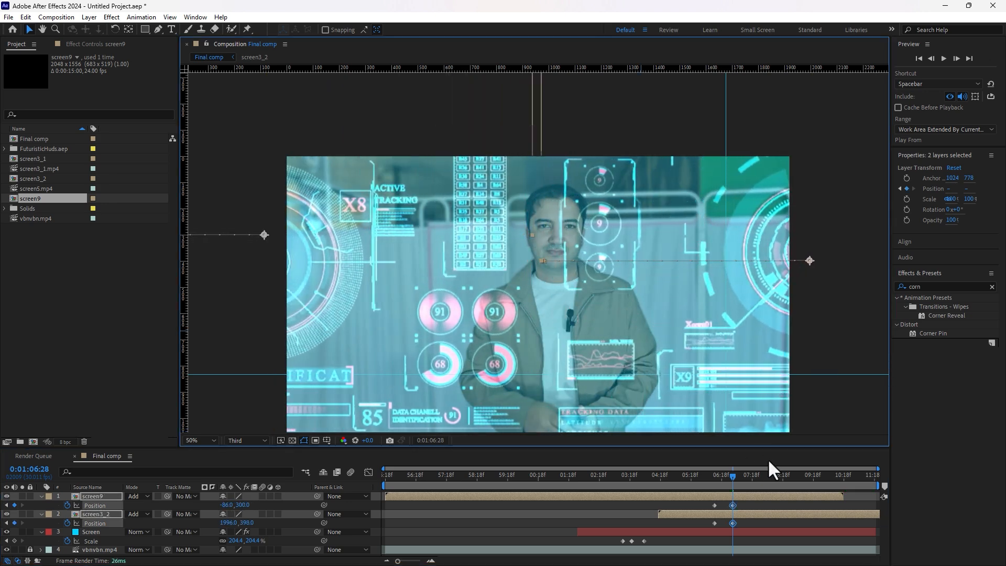
pyautogui.moveTo(744, 476); pyautogui.dragTo(775, 476)
pyautogui.click(13, 506)
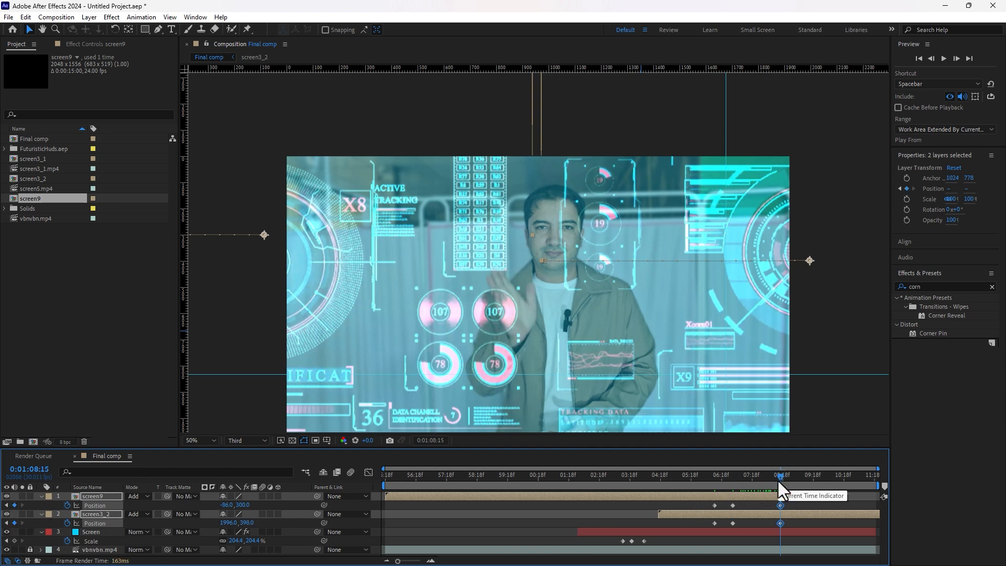
pyautogui.moveTo(774, 475); pyautogui.dragTo(798, 477)
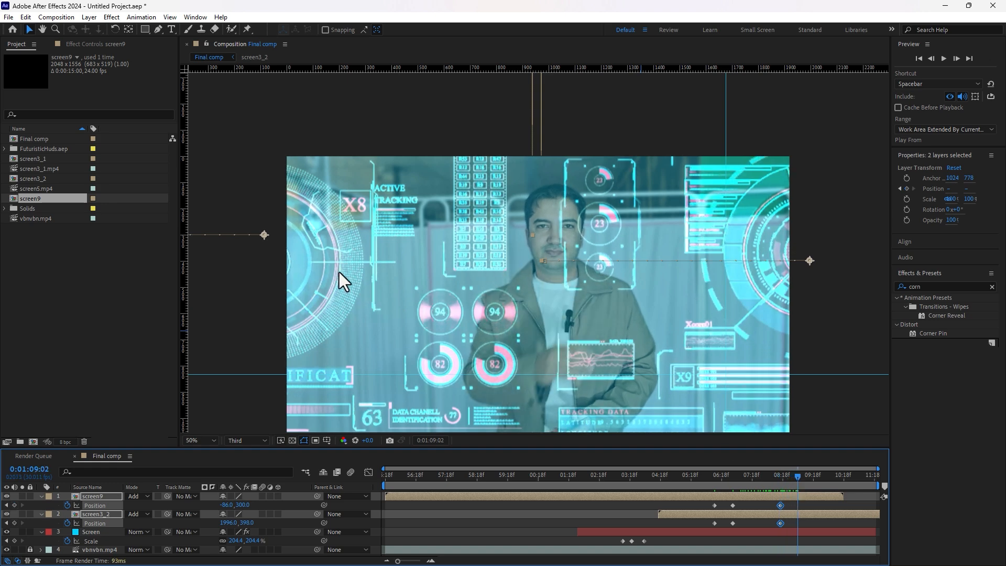
pyautogui.moveTo(338, 272); pyautogui.dragTo(629, 267)
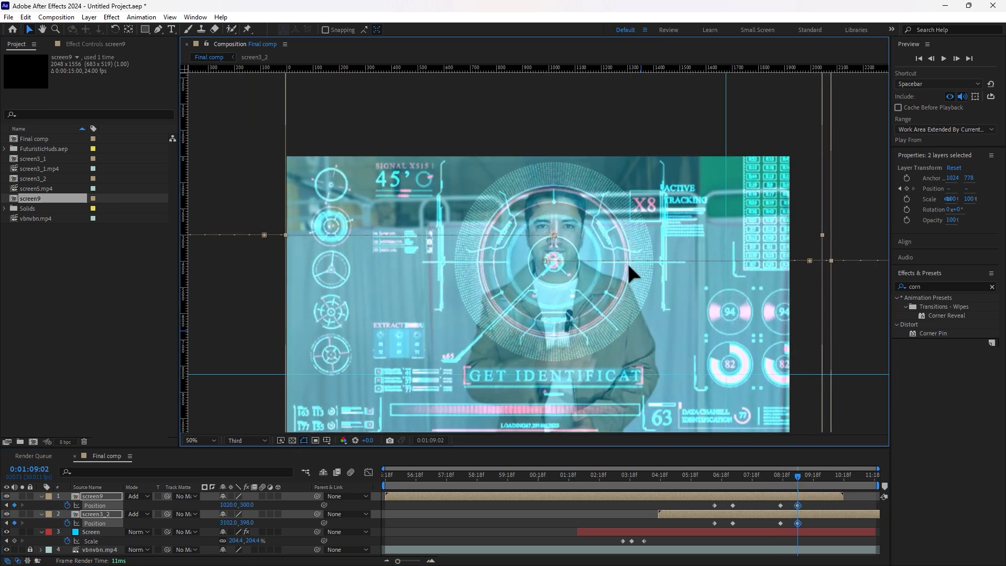
pyautogui.click(794, 478)
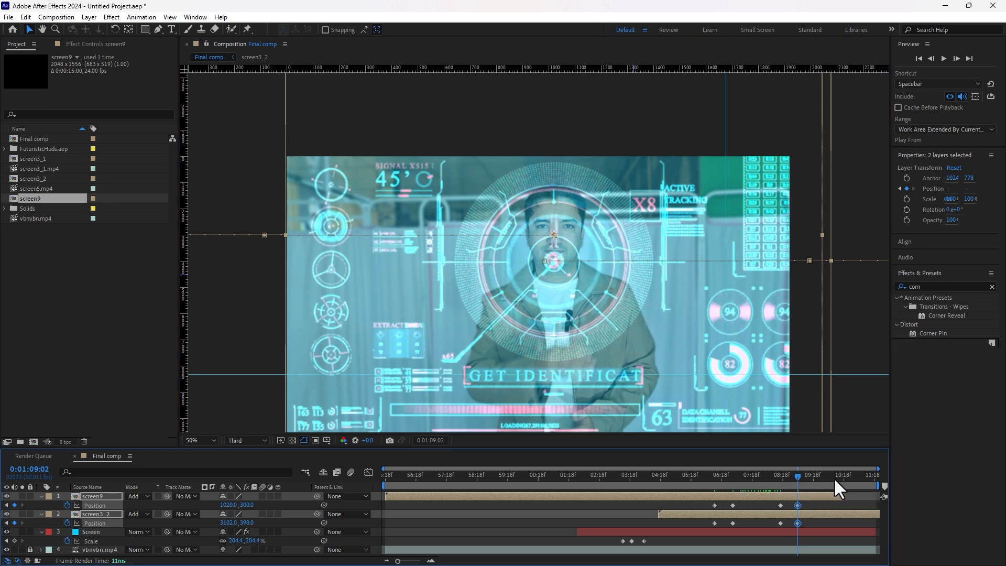
pyautogui.moveTo(876, 487); pyautogui.dragTo(844, 487)
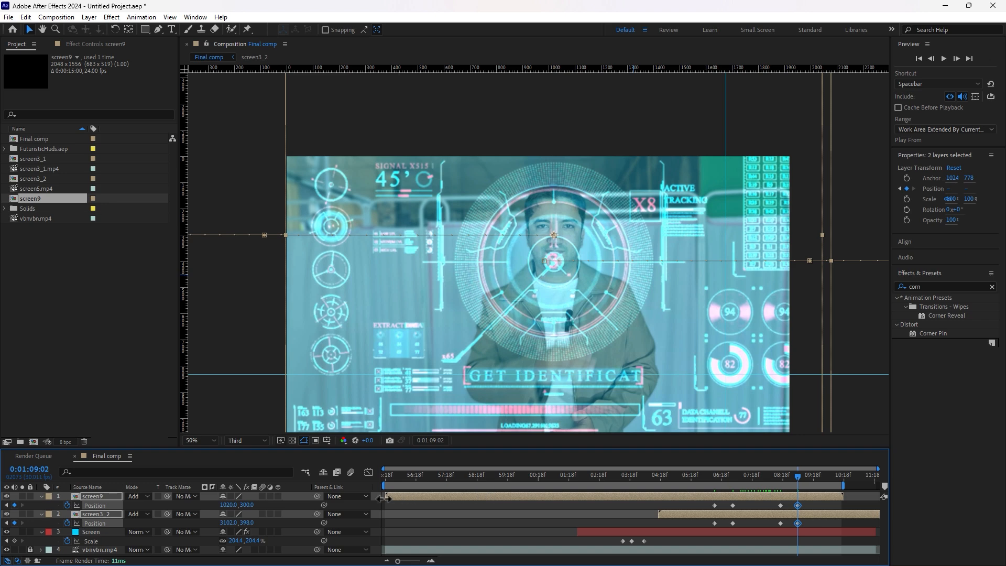
# Step: Preview the composition from the start and stop at the HUD slide-out
pyautogui.click(389, 472)
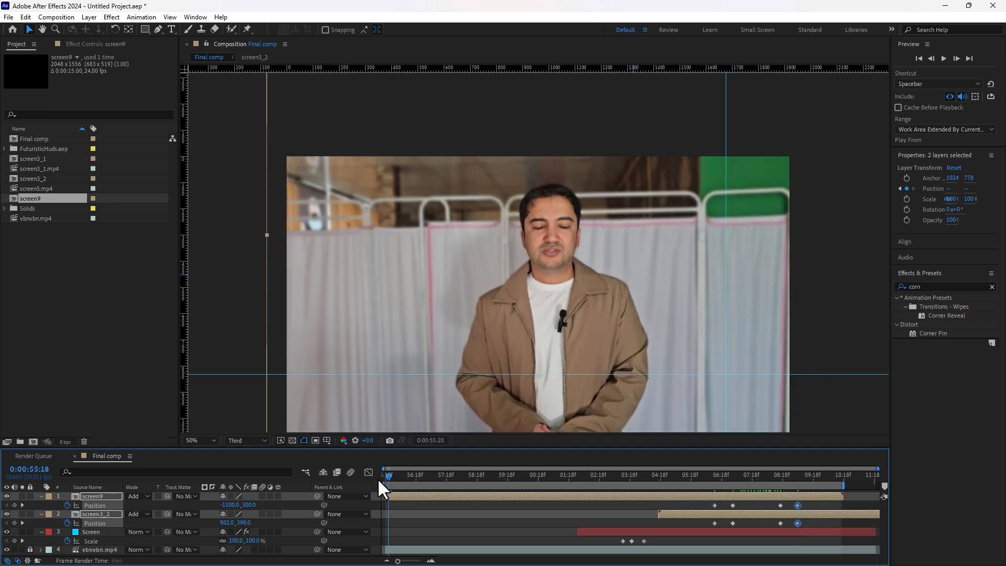
pyautogui.press('space')
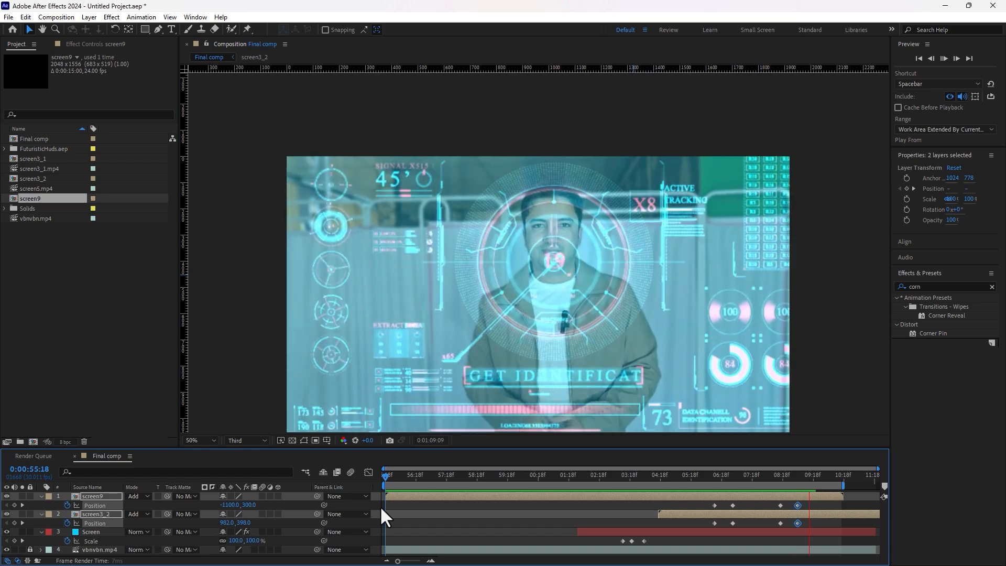
pyautogui.click(725, 475)
pyautogui.moveTo(740, 473); pyautogui.dragTo(780, 476)
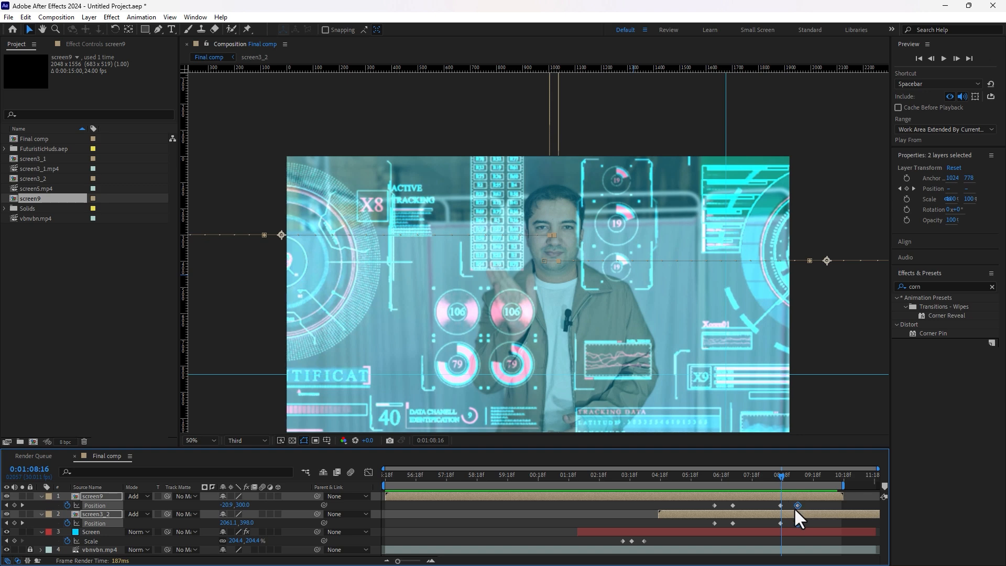
# Step: Drag screen9's closing Position keyframes earlier and return to 0:01:08:07
pyautogui.moveTo(810, 505); pyautogui.dragTo(775, 524)
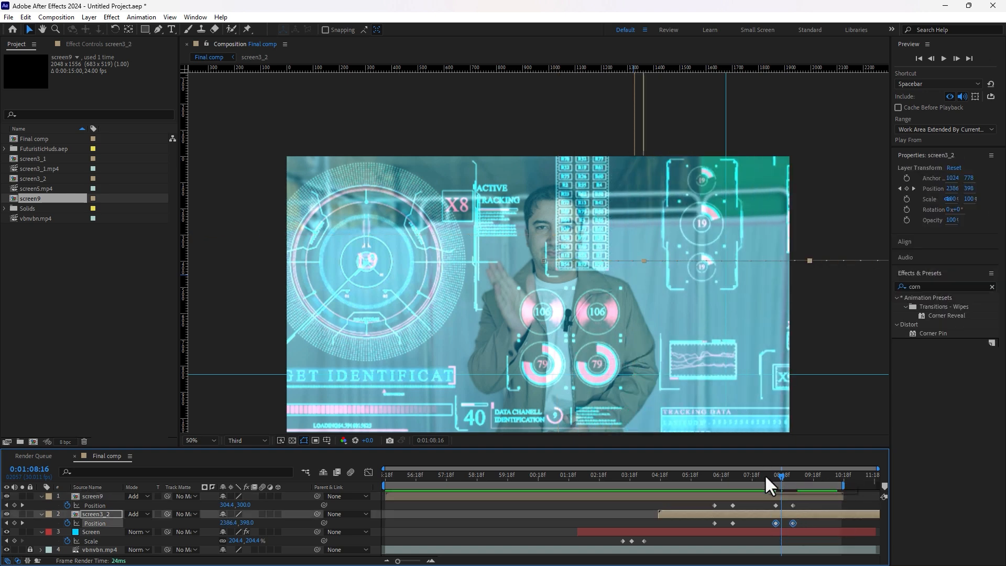
pyautogui.moveTo(766, 475); pyautogui.dragTo(784, 525)
pyautogui.click(763, 522)
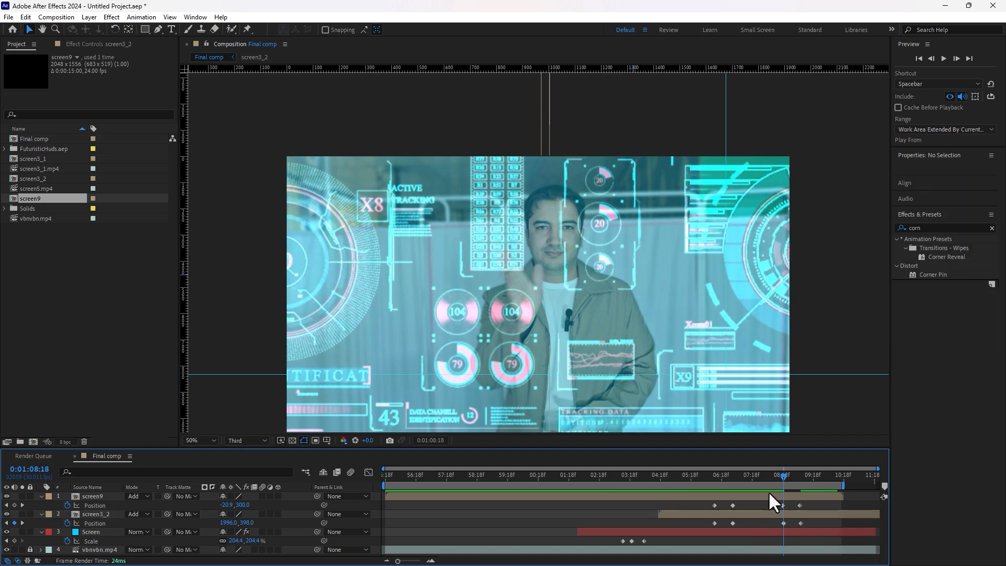
pyautogui.click(773, 479)
pyautogui.press('space')
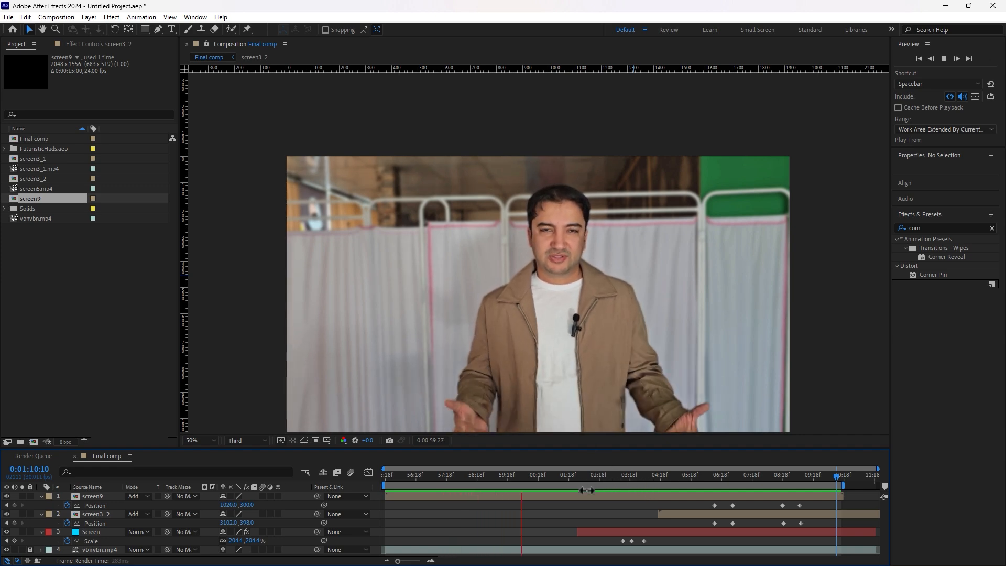
# Step: Settle on a frame showing the blue screen and select the Screen layer
pyautogui.click(686, 477)
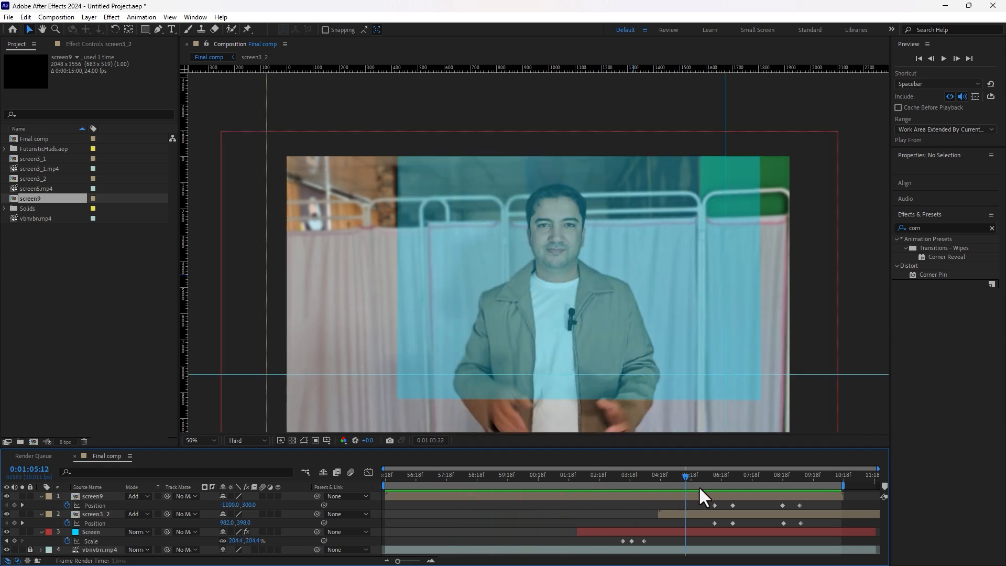
pyautogui.moveTo(700, 486); pyautogui.dragTo(601, 497)
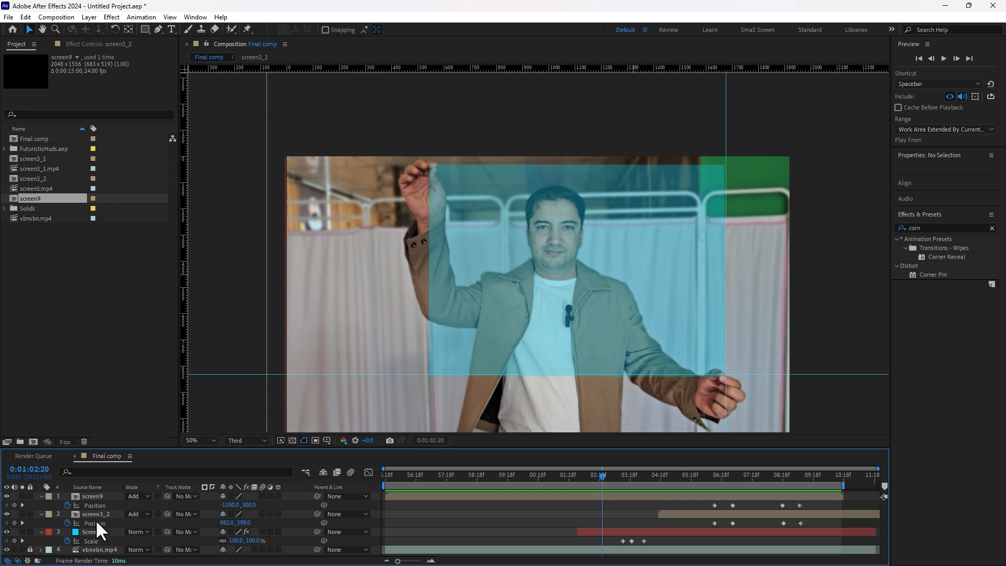
pyautogui.click(80, 533)
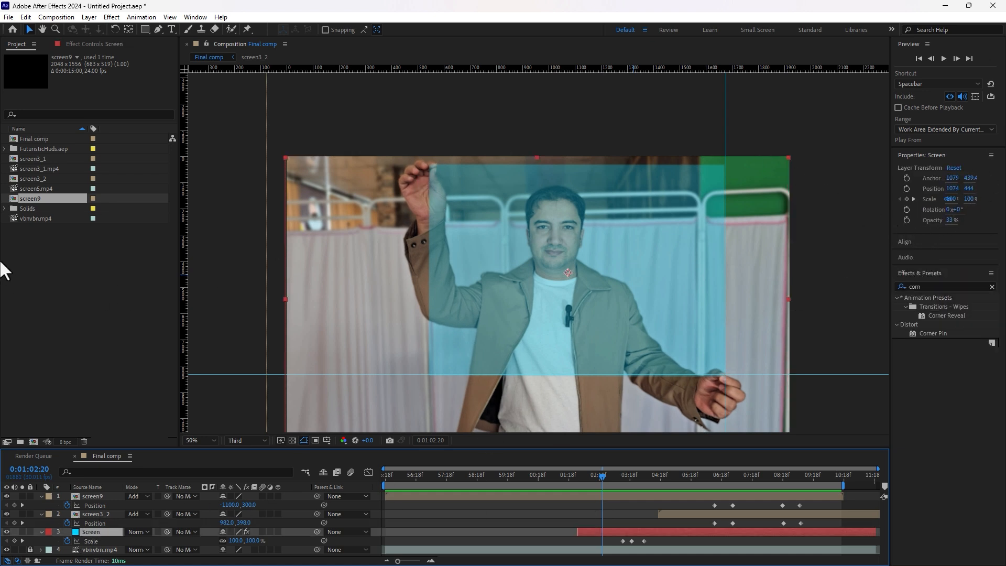
# Step: Expand FuturisticHuds.aep and its *grids folder to list Grid1–Grid6
pyautogui.click(3, 149)
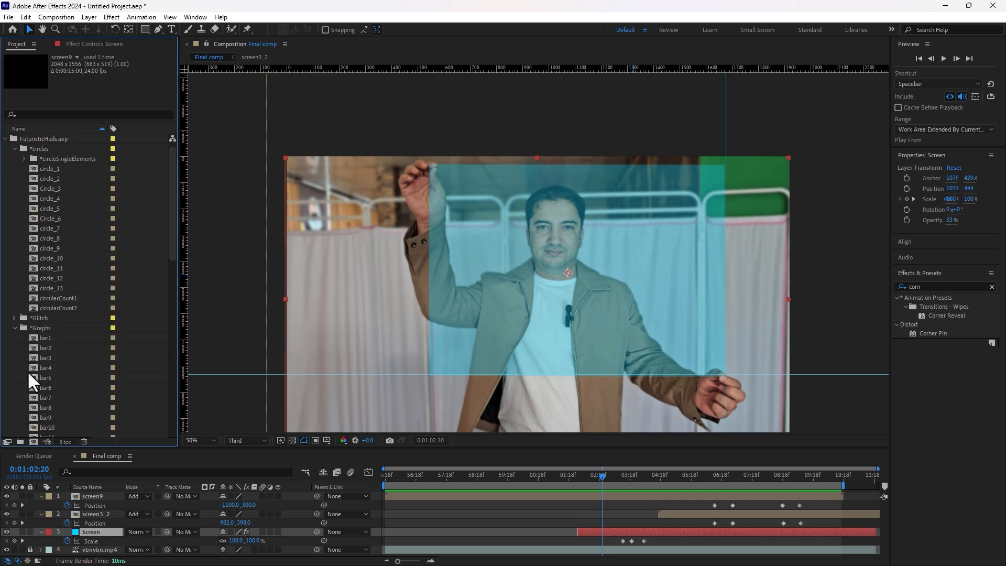
pyautogui.scroll(-12, 46, 348)
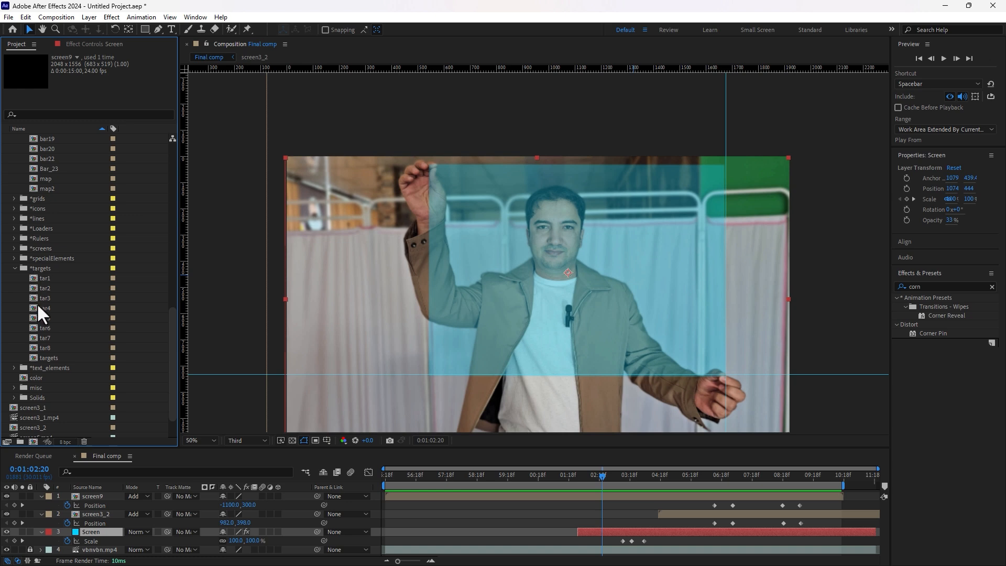
pyautogui.scroll(-2, 38, 407)
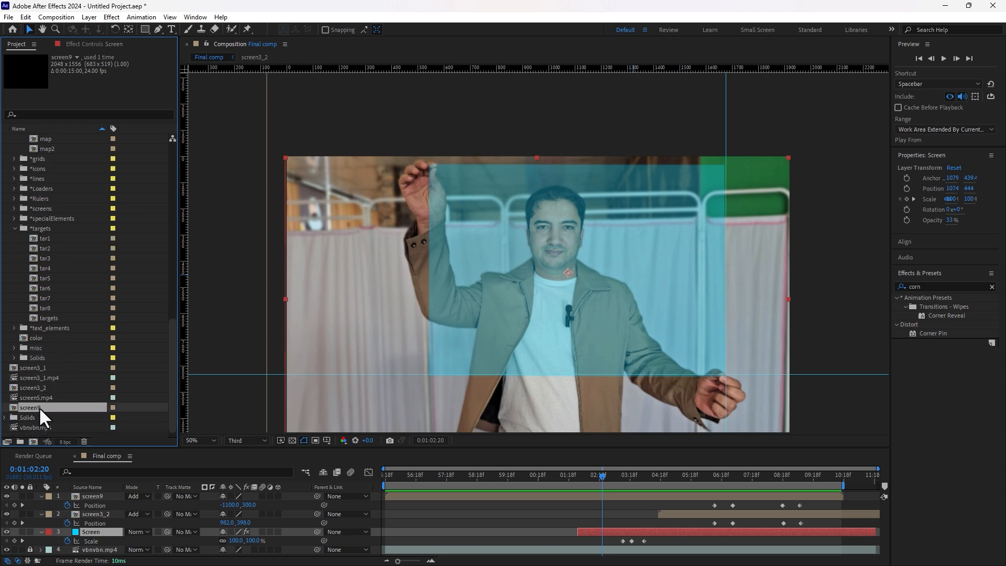
pyautogui.scroll(6, 40, 408)
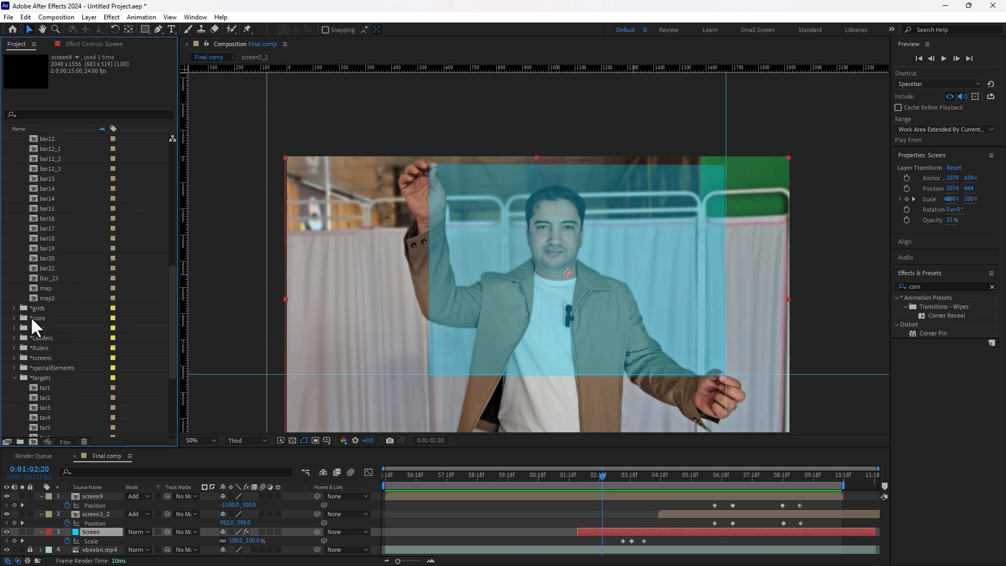
pyautogui.click(36, 309)
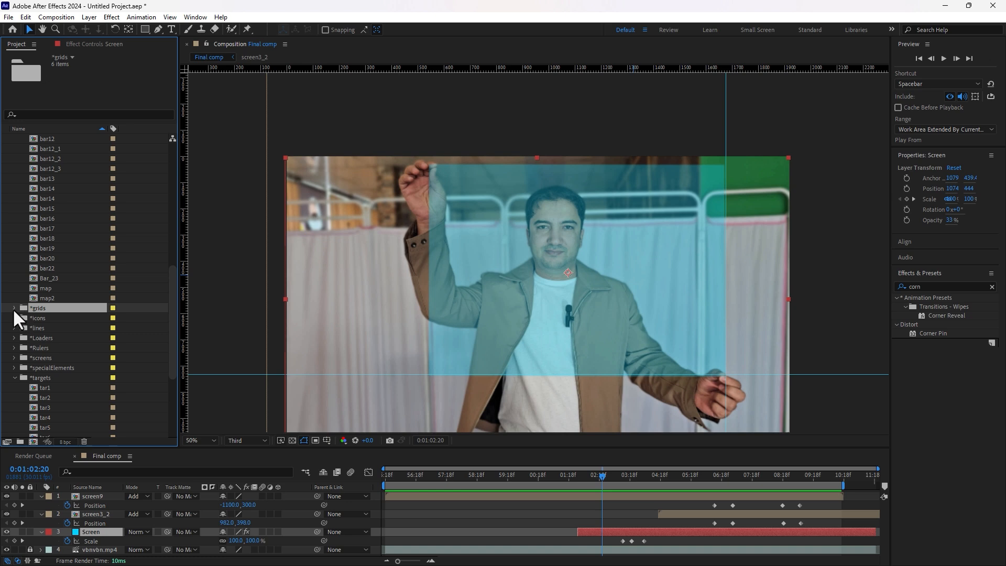
pyautogui.click(13, 308)
# Step: Preview the Grid1 and Grid4 grid compositions, then switch back to Final comp
pyautogui.doubleClick(46, 319)
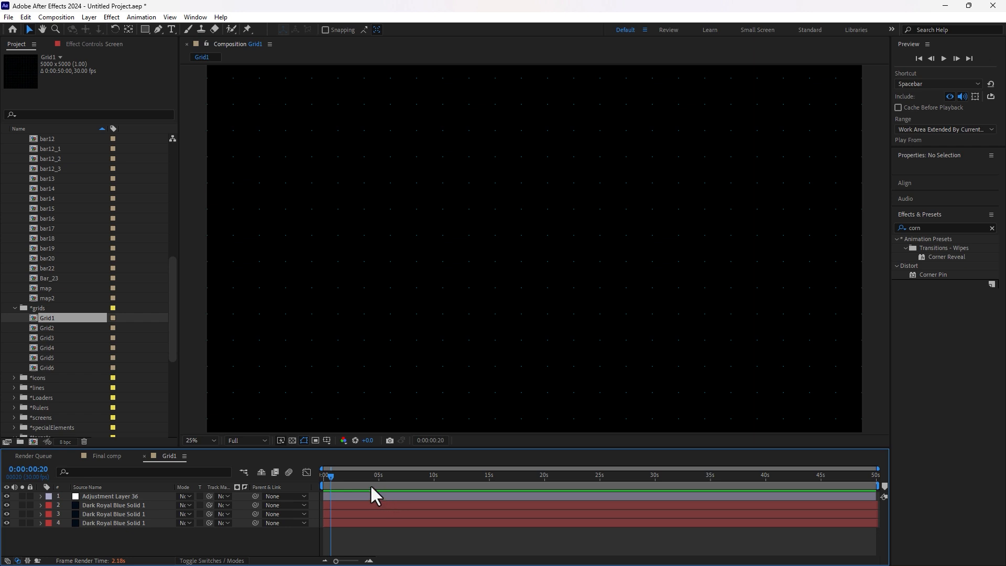
pyautogui.moveTo(335, 480); pyautogui.dragTo(480, 477)
pyautogui.doubleClick(47, 347)
pyautogui.moveTo(47, 347); pyautogui.dragTo(560, 475)
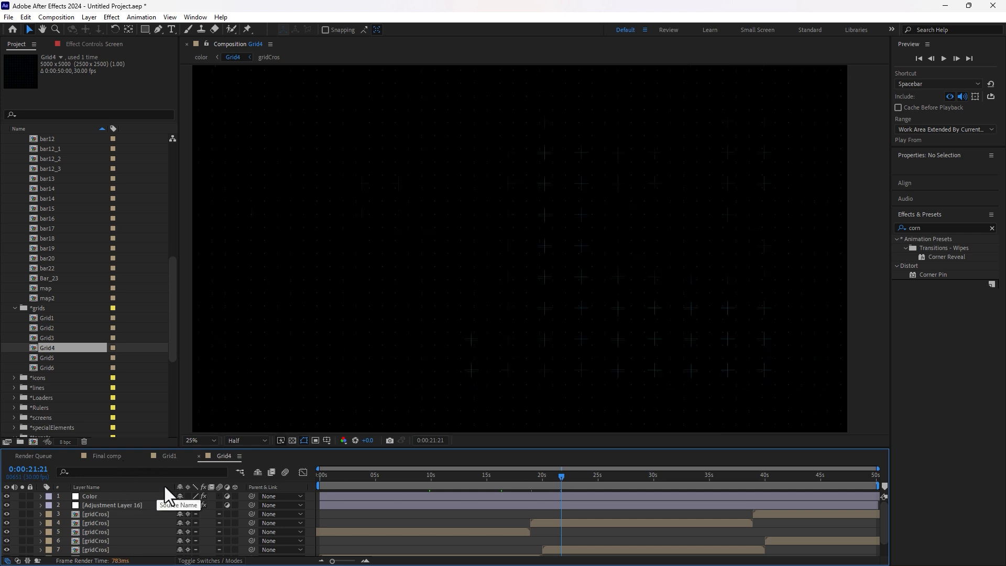
pyautogui.click(105, 456)
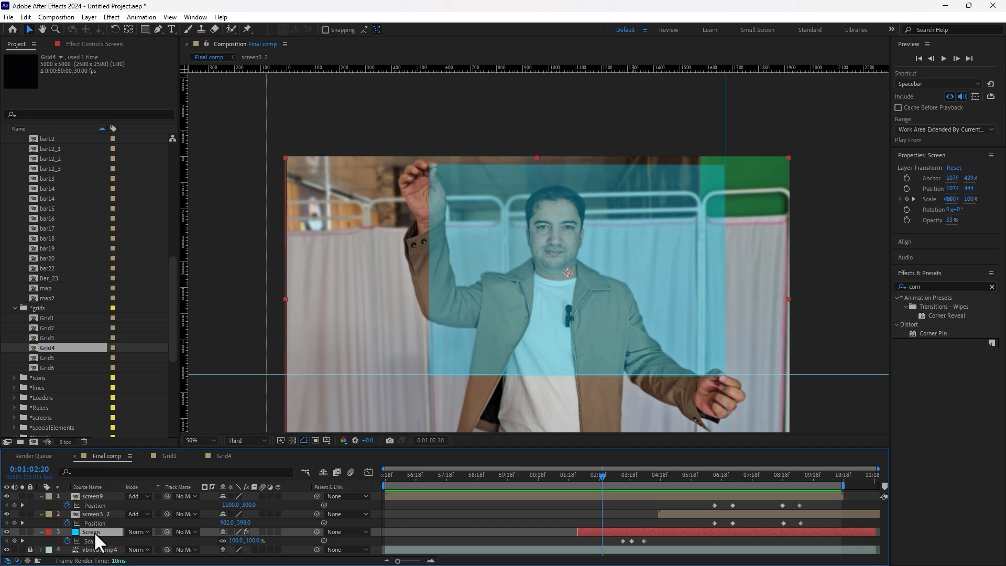
# Step: Pre-compose the blue Screen layer into a comp named Screen, moving all attributes inside
pyautogui.rightClick(94, 533)
pyautogui.click(134, 463)
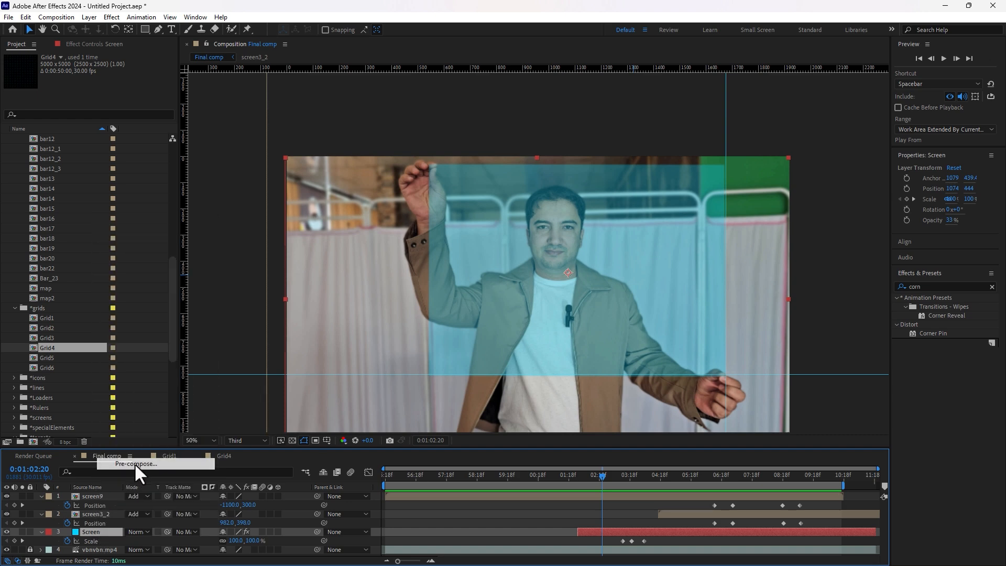
pyautogui.click(448, 278)
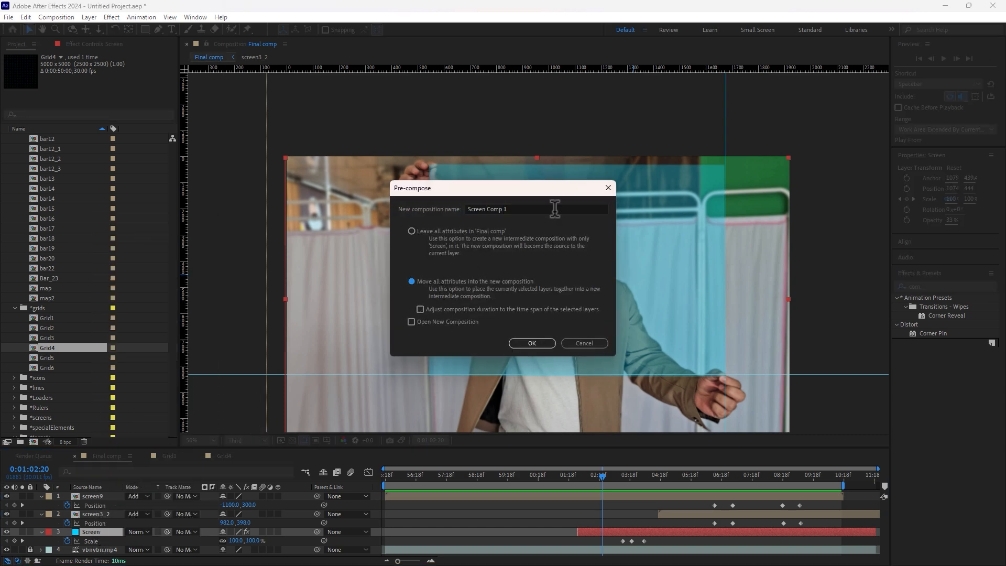
pyautogui.moveTo(555, 208); pyautogui.dragTo(490, 209)
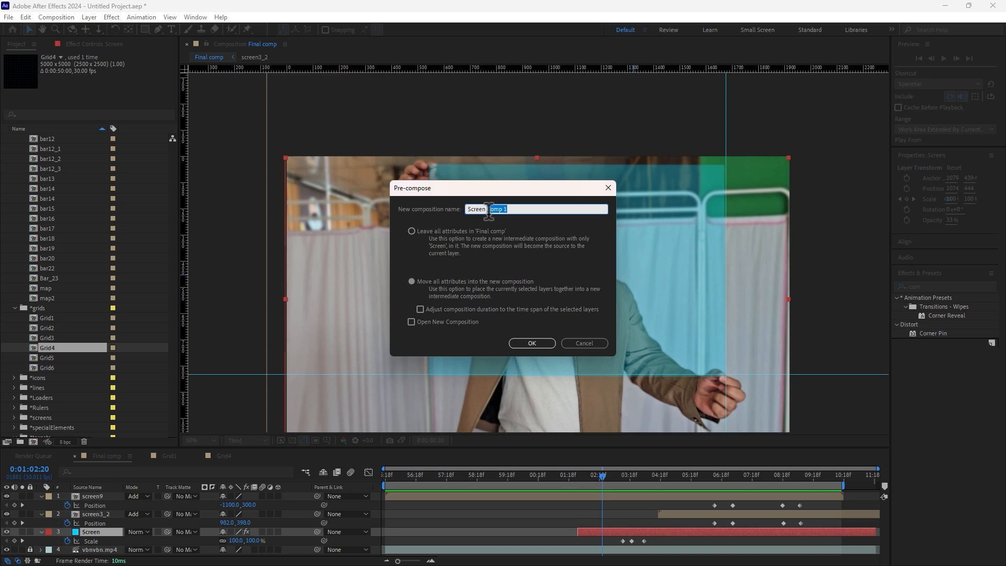
pyautogui.click(521, 342)
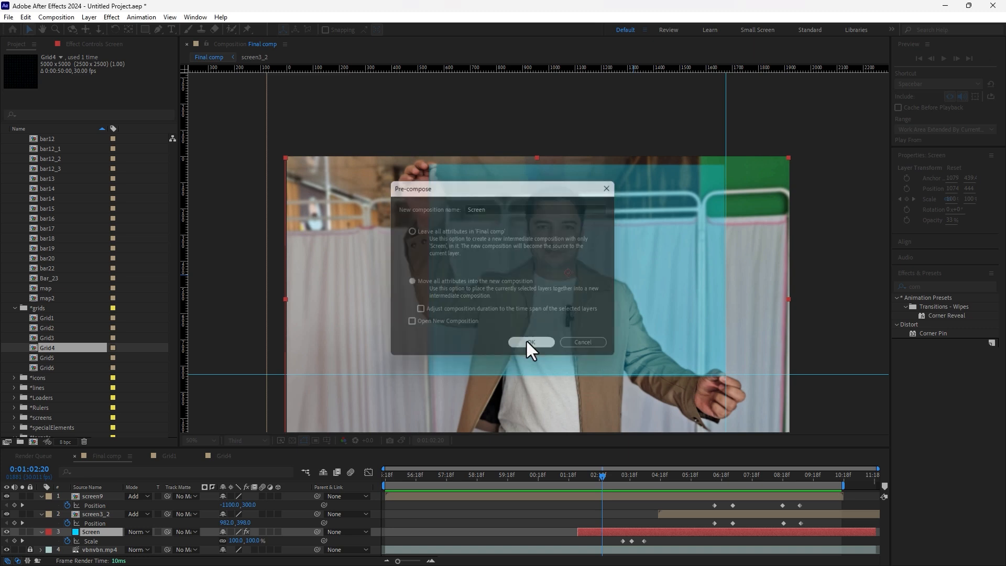
pyautogui.moveTo(608, 474); pyautogui.dragTo(653, 479)
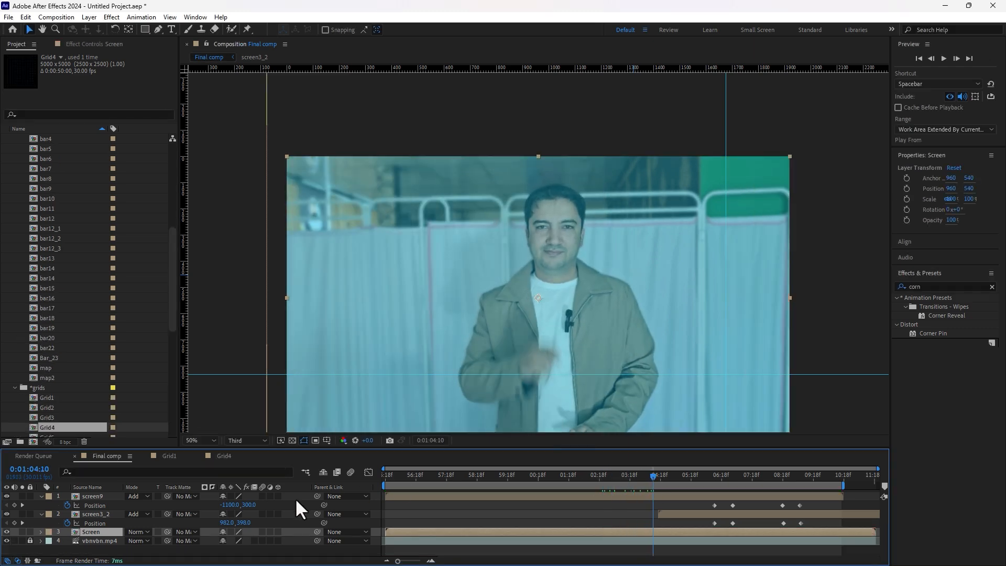
# Step: Add the Grid4 grid into the Screen precomp above the blue layer
pyautogui.doubleClick(87, 531)
pyautogui.scroll(-3, 83, 409)
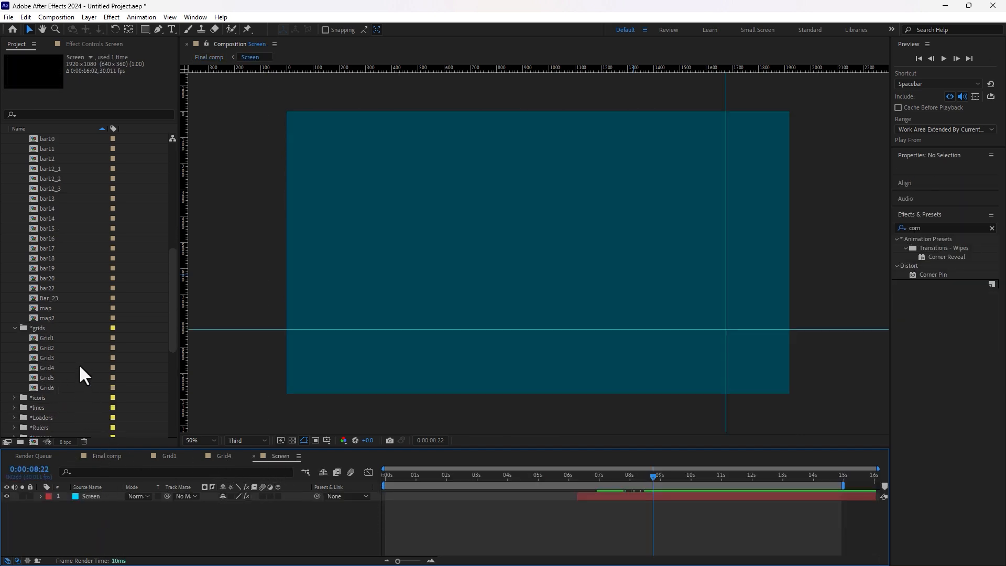
pyautogui.moveTo(39, 367); pyautogui.dragTo(129, 493)
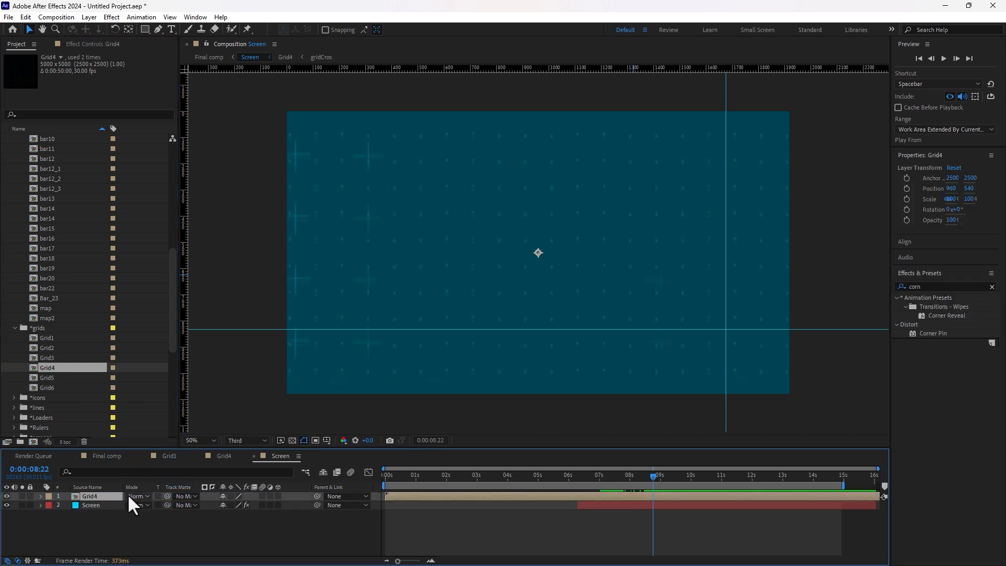
pyautogui.click(113, 454)
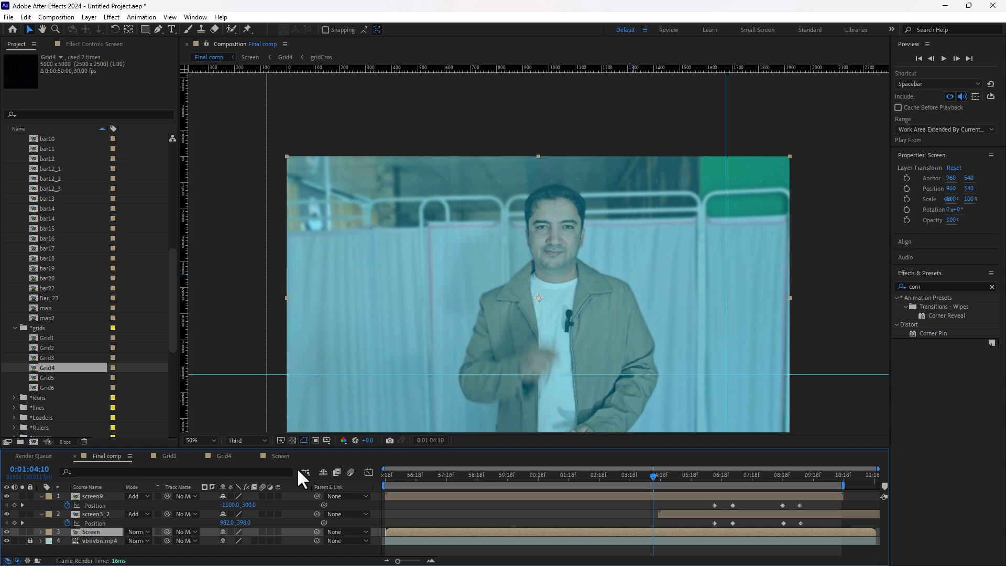
pyautogui.click(279, 456)
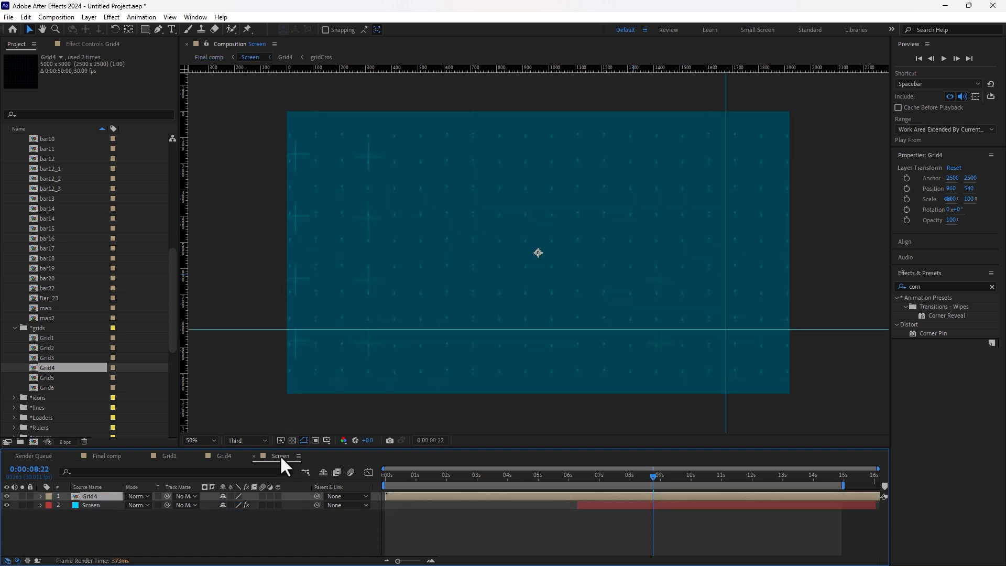
# Step: Lower the blue Screen layer's opacity to about 12% and view it in Final comp
pyautogui.click(91, 506)
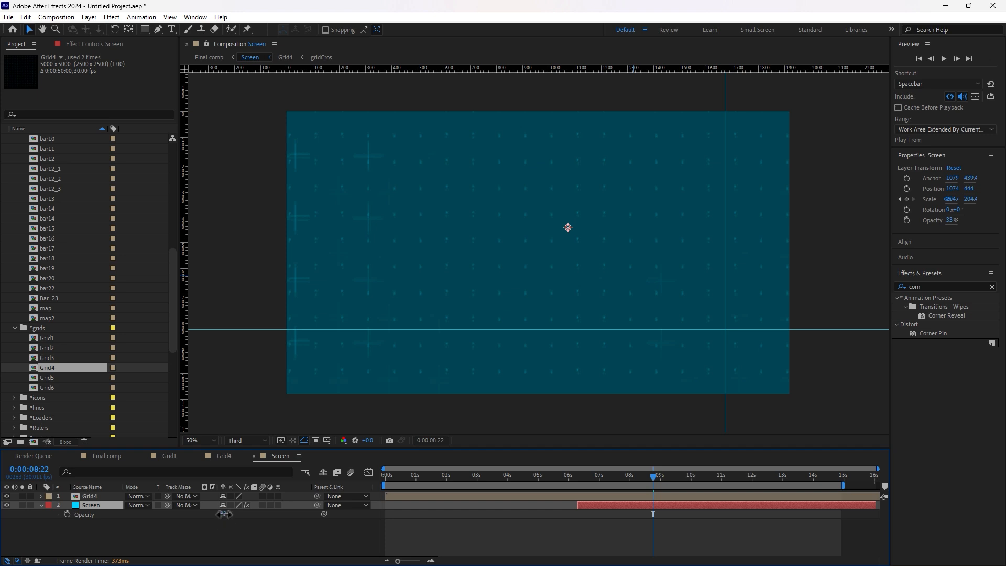
pyautogui.moveTo(223, 514)
pyautogui.mouseDown()
pyautogui.moveTo(206, 514)
pyautogui.moveTo(217, 514)
pyautogui.mouseUp()
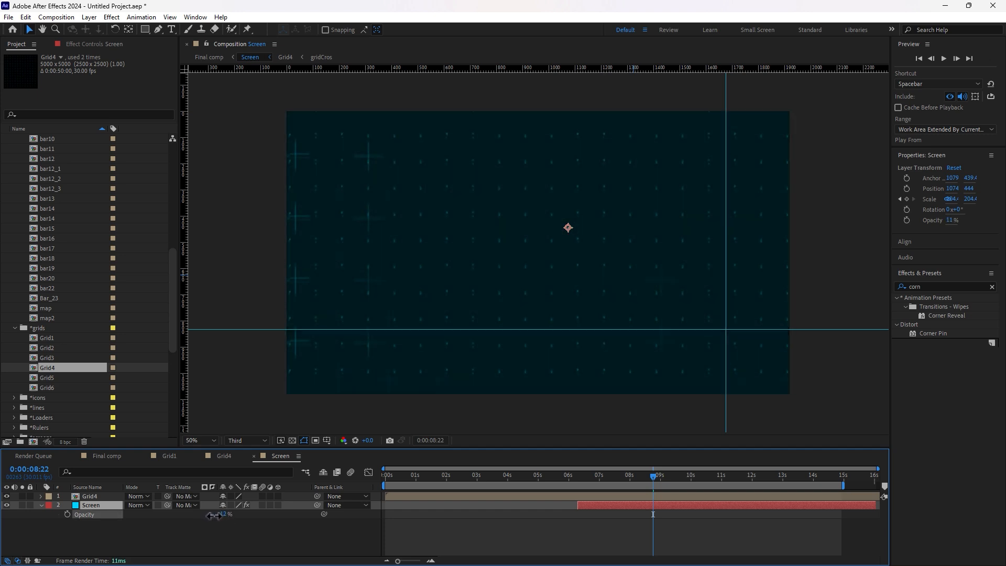
pyautogui.click(107, 456)
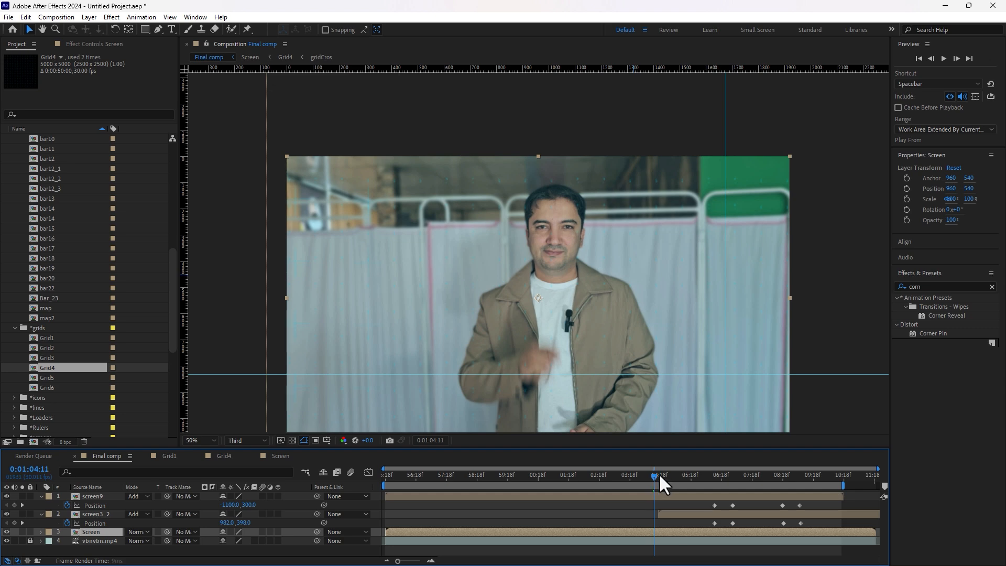
# Step: Preview the faint grid over the video from 0:00:57:08, then return to the Screen comp
pyautogui.moveTo(656, 473); pyautogui.dragTo(574, 475)
pyautogui.click(438, 472)
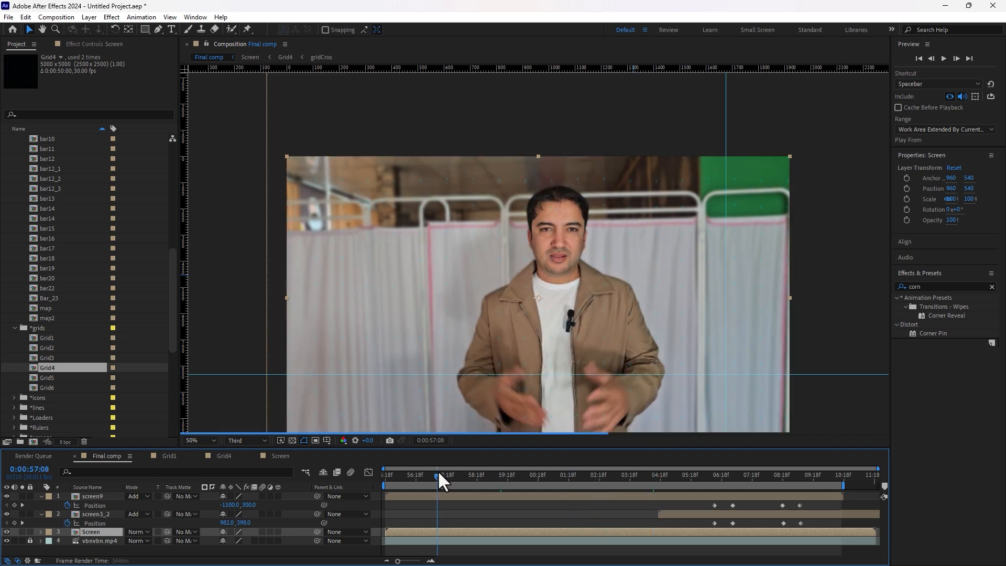
pyautogui.click(467, 479)
pyautogui.moveTo(471, 481); pyautogui.dragTo(618, 476)
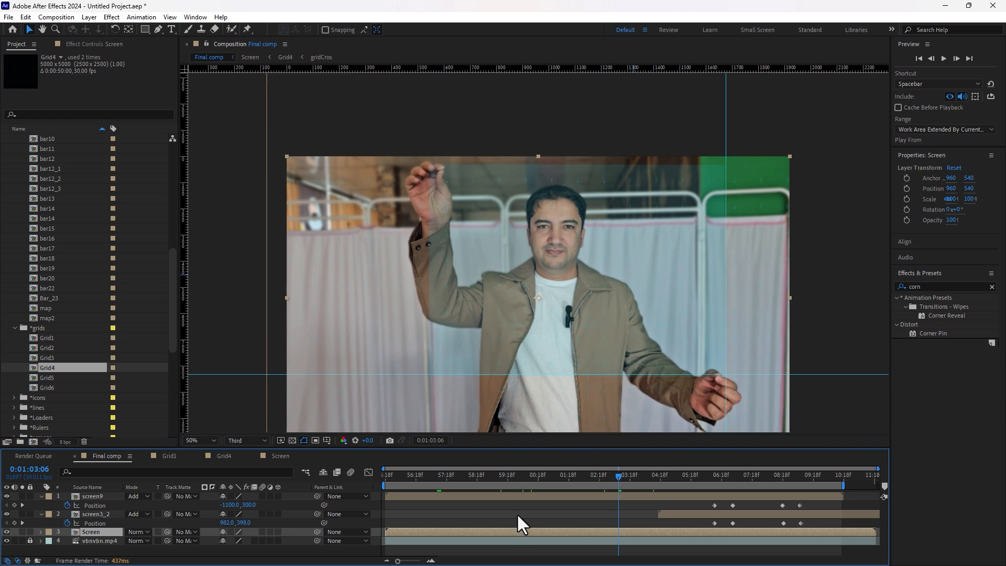
pyautogui.click(280, 456)
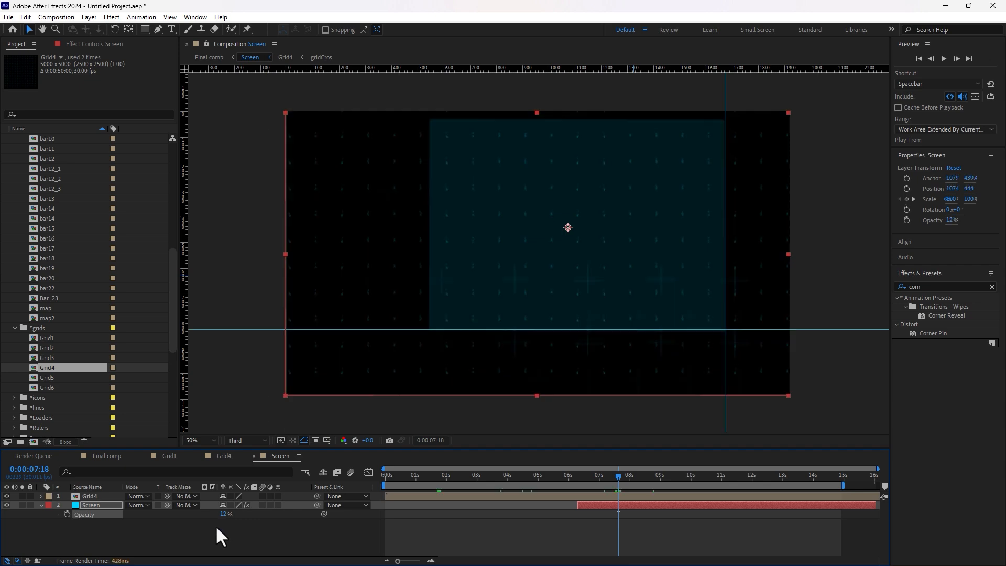
# Step: Raise the solid to 43% and keyframe Grid4's opacity at 0% at 7:18
pyautogui.moveTo(224, 516); pyautogui.dragTo(231, 513)
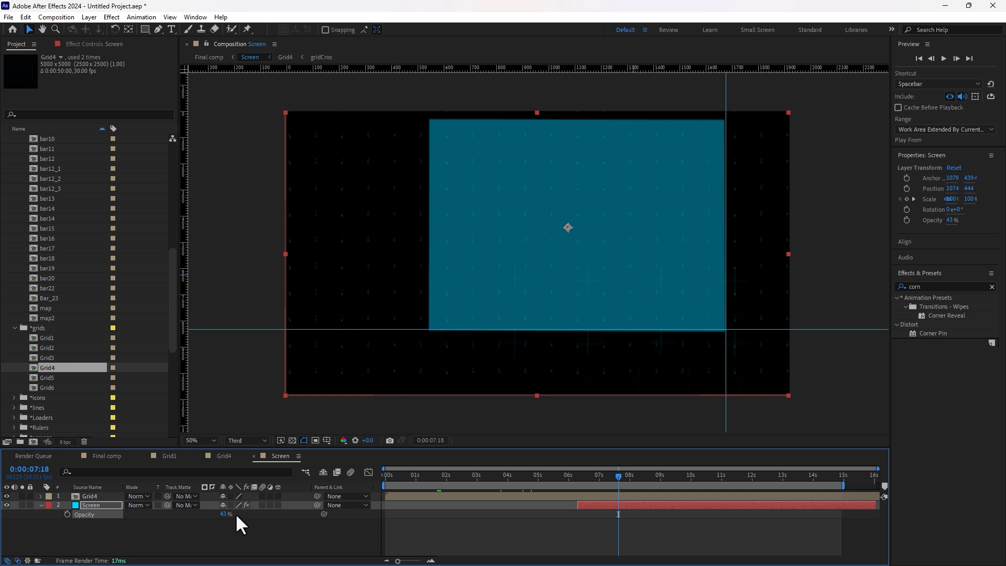
pyautogui.click(96, 495)
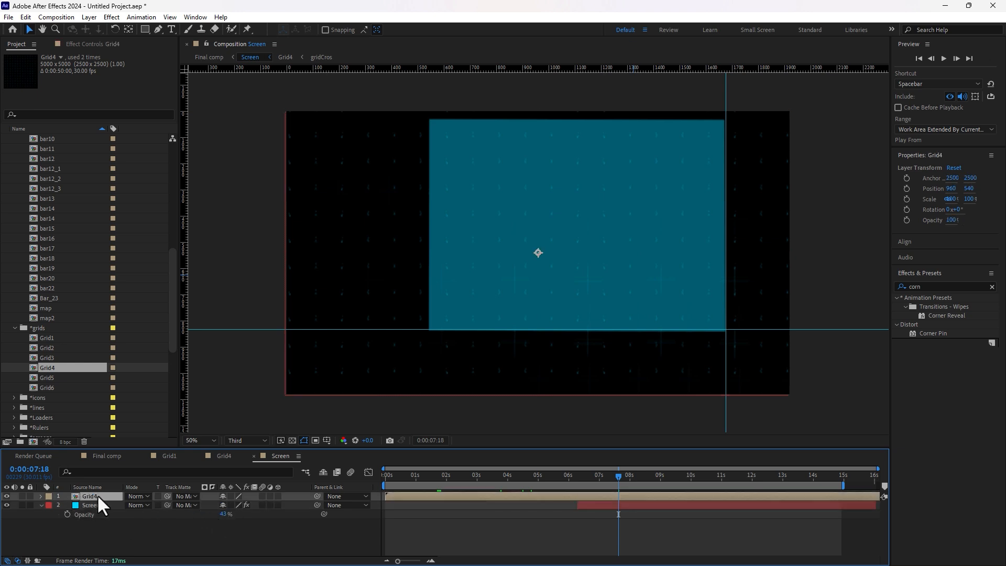
pyautogui.press('t')
pyautogui.moveTo(225, 506); pyautogui.dragTo(115, 531)
pyautogui.click(67, 505)
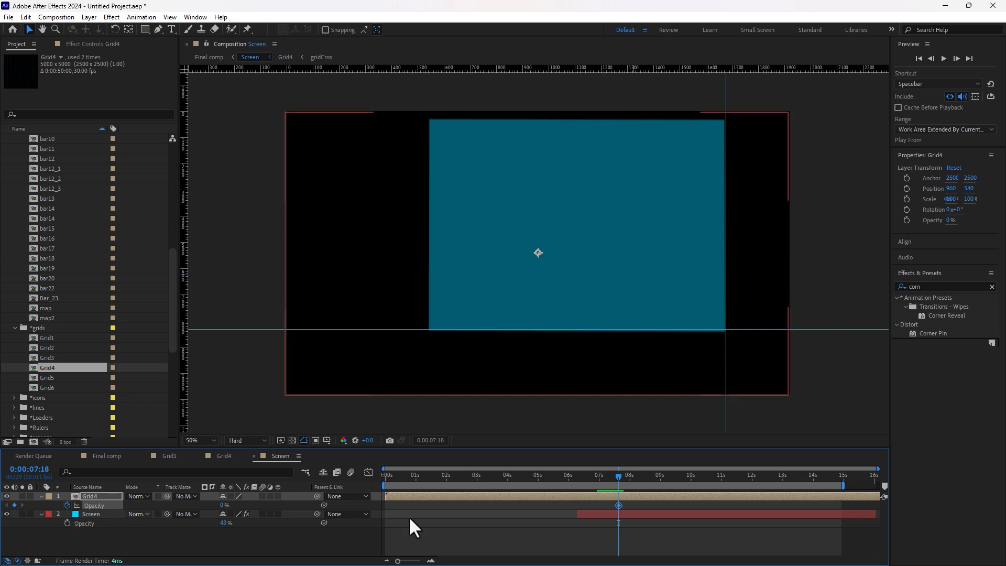
# Step: Keyframe Grid4's opacity to 100% at 8:15 and check it in Final comp
pyautogui.click(624, 476)
pyautogui.moveTo(625, 475); pyautogui.dragTo(646, 476)
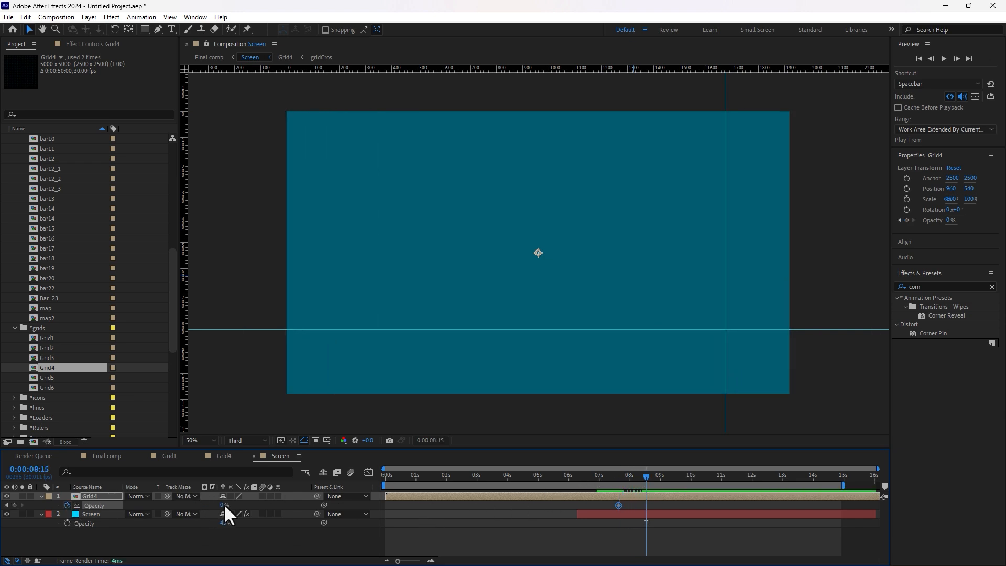
pyautogui.moveTo(224, 505); pyautogui.dragTo(362, 498)
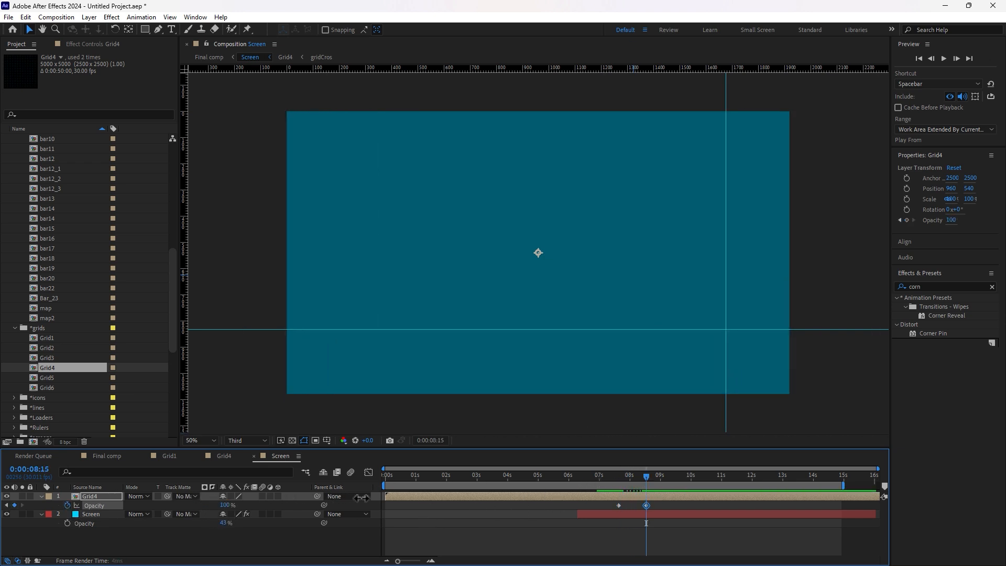
pyautogui.click(108, 456)
pyautogui.moveTo(529, 478); pyautogui.dragTo(659, 478)
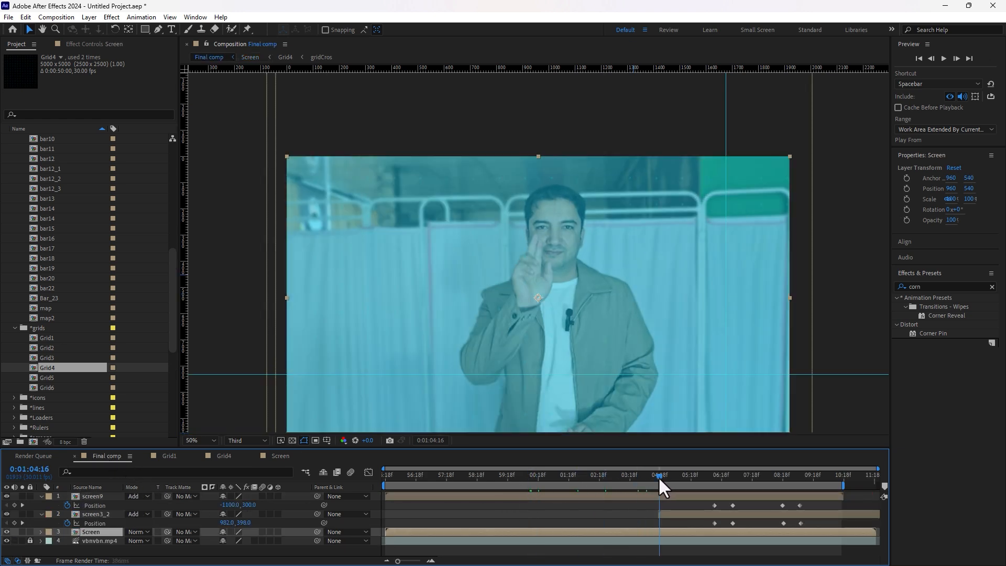
# Step: Change the Screen solid's colour from teal to a sampled dark grey in Solid Settings
pyautogui.click(285, 455)
pyautogui.click(94, 514)
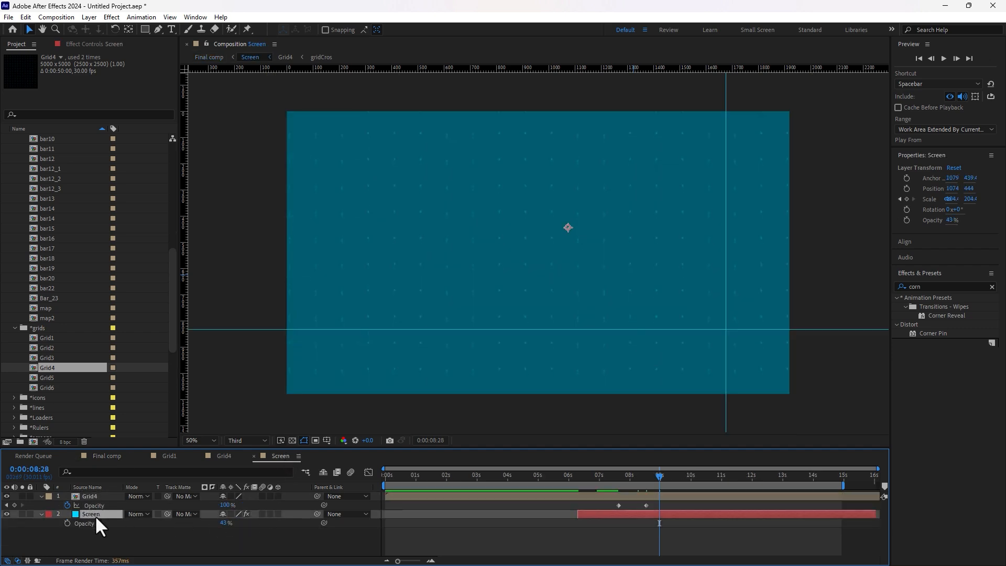
pyautogui.hotkey('ctrl', 'shift', 'y')
pyautogui.click(519, 328)
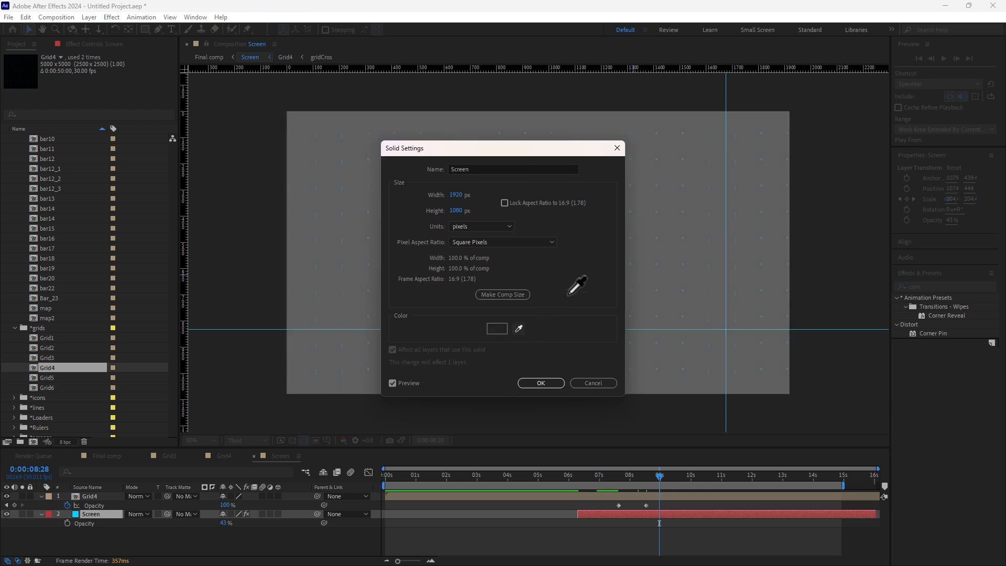
pyautogui.click(560, 347)
pyautogui.click(541, 383)
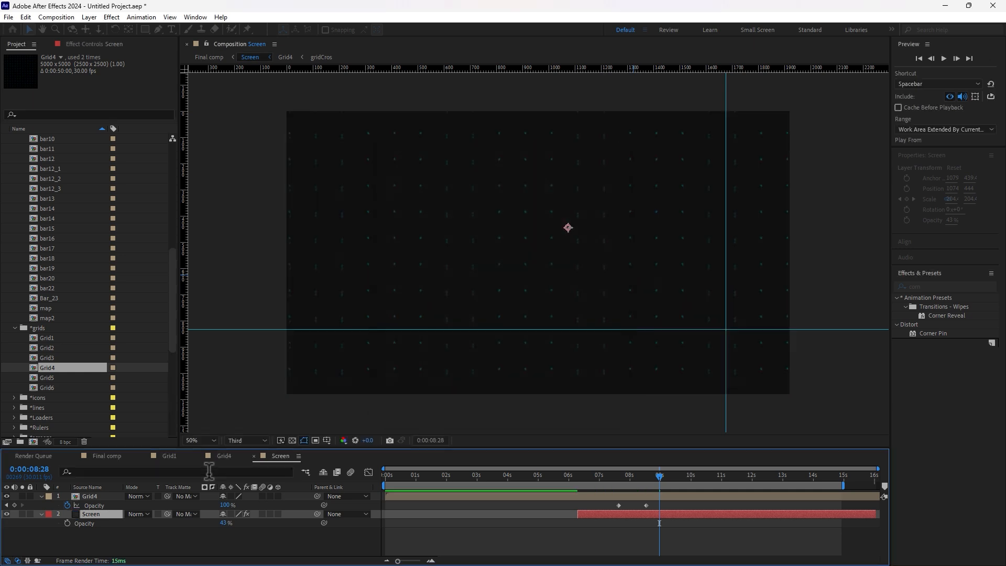
# Step: Review the grey screen on HUD and pre-HUD frames in Final comp, then return to Screen
pyautogui.click(99, 456)
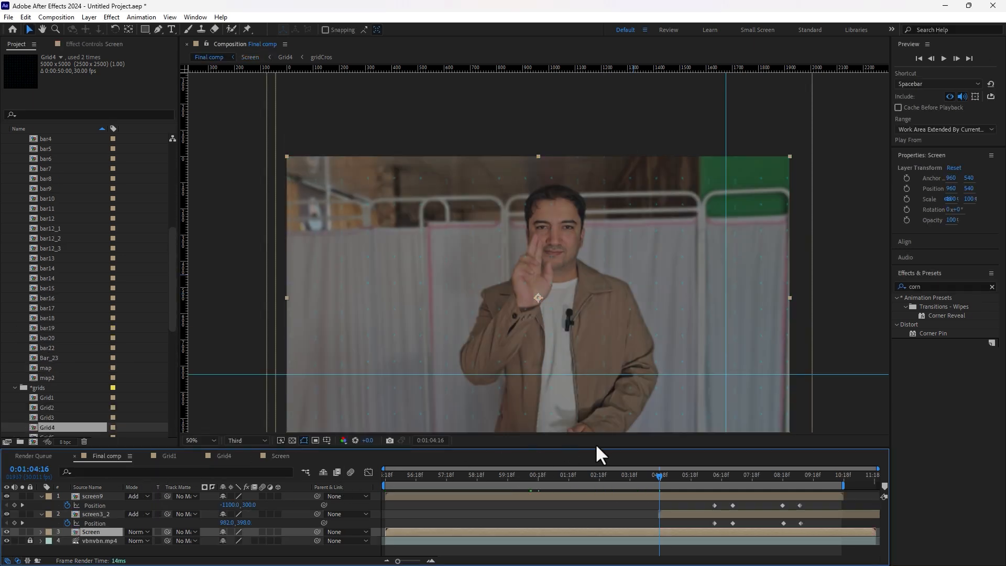
pyautogui.moveTo(629, 480)
pyautogui.mouseDown()
pyautogui.moveTo(602, 480)
pyautogui.moveTo(727, 483)
pyautogui.moveTo(729, 475)
pyautogui.moveTo(620, 488)
pyautogui.mouseUp()
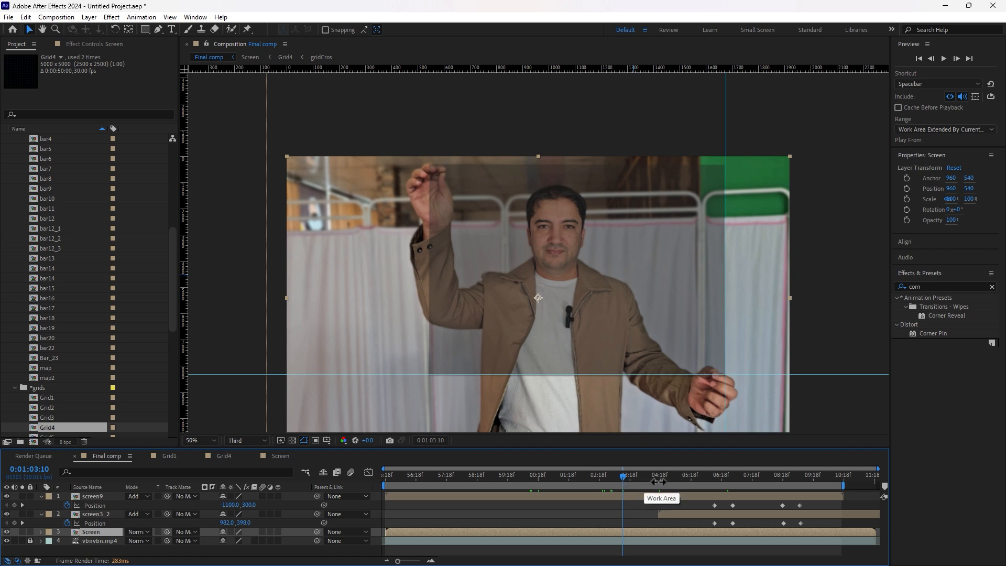
pyautogui.click(676, 482)
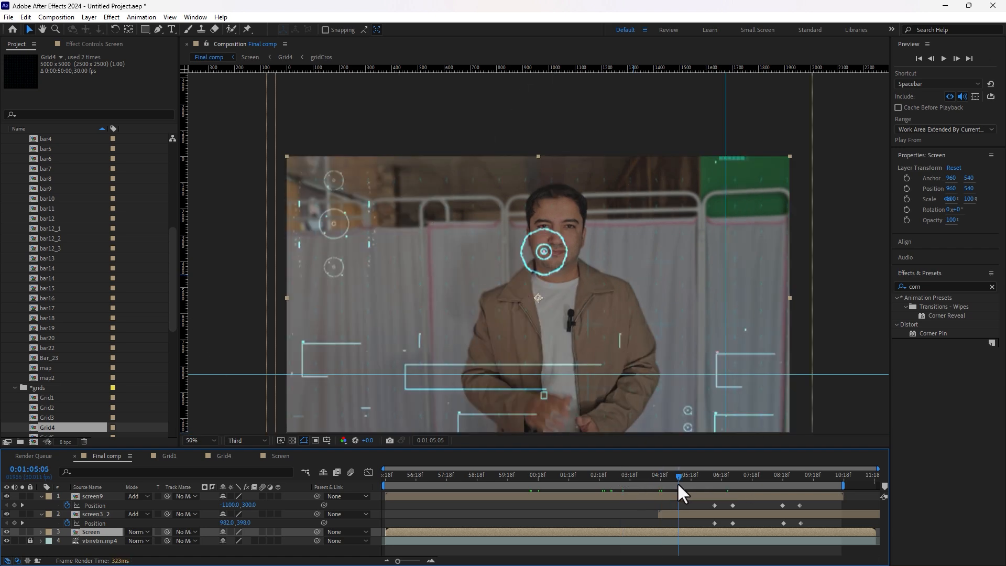
pyautogui.moveTo(678, 484)
pyautogui.mouseDown()
pyautogui.moveTo(571, 494)
pyautogui.moveTo(714, 488)
pyautogui.moveTo(745, 475)
pyautogui.moveTo(664, 491)
pyautogui.mouseUp()
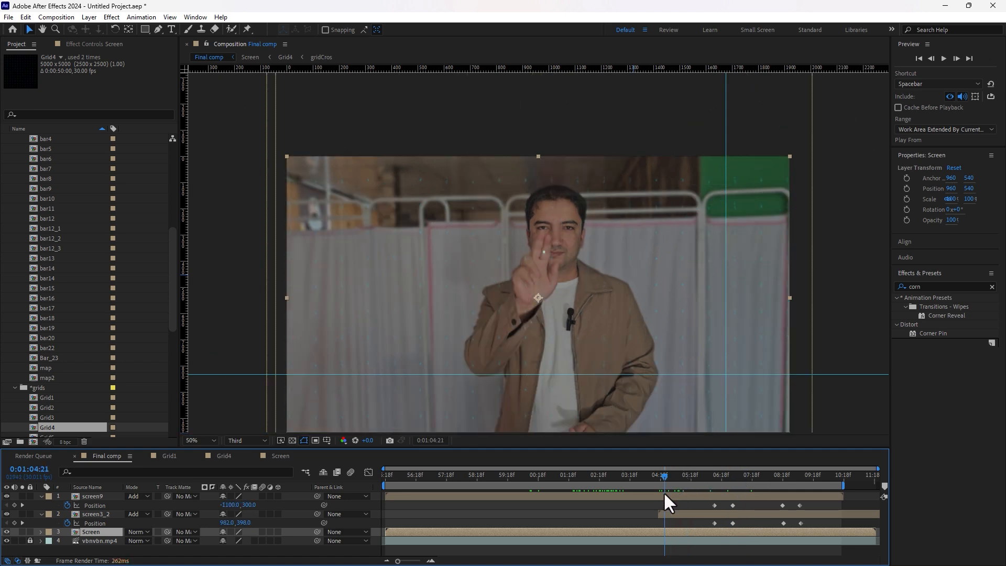
pyautogui.click(280, 455)
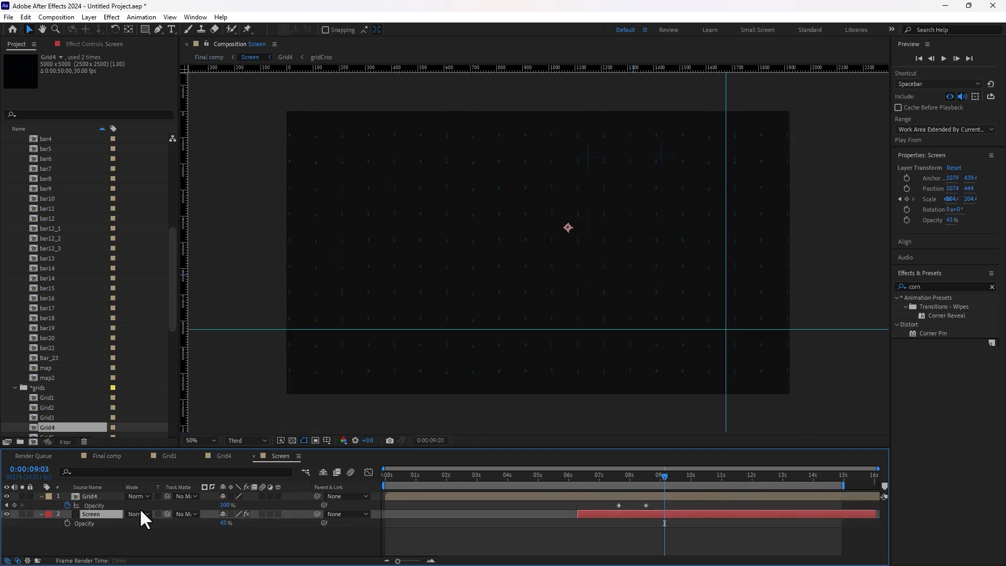
# Step: Make the Screen solid white (FFFFFF) and preview it on a HUD frame in Final comp
pyautogui.doubleClick(93, 515)
pyautogui.click(496, 328)
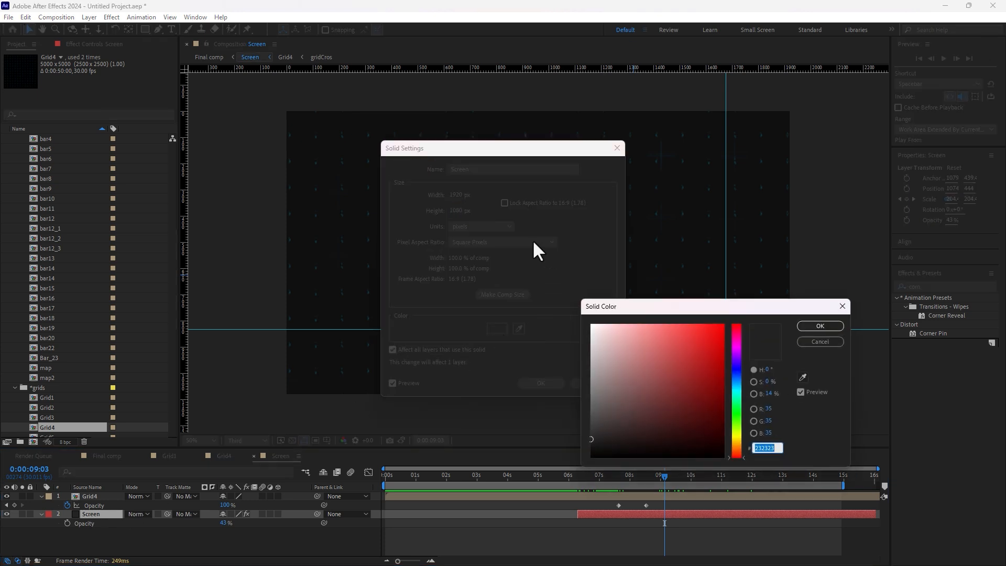
pyautogui.write('FFFFFF')
pyautogui.click(830, 328)
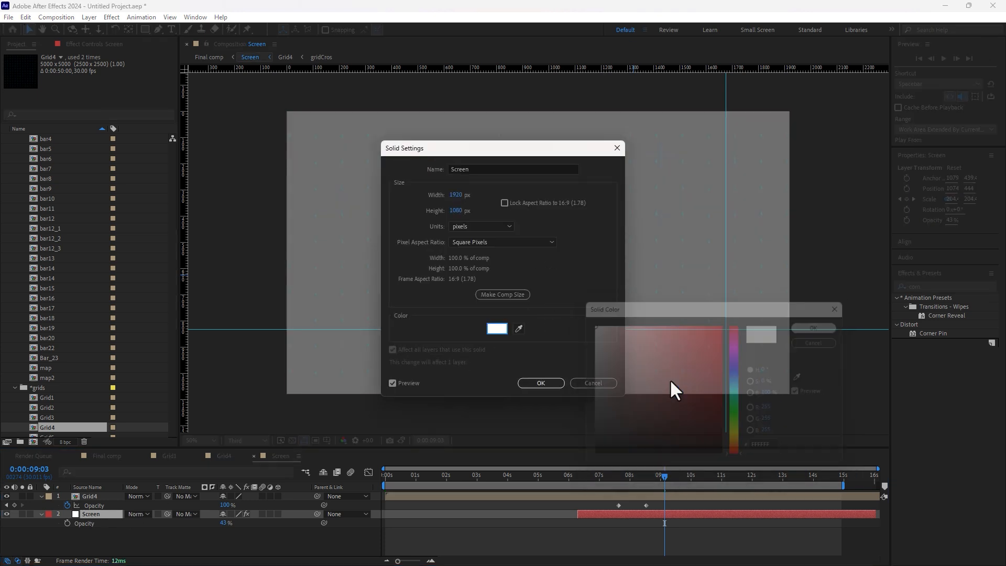
pyautogui.click(545, 385)
pyautogui.click(122, 461)
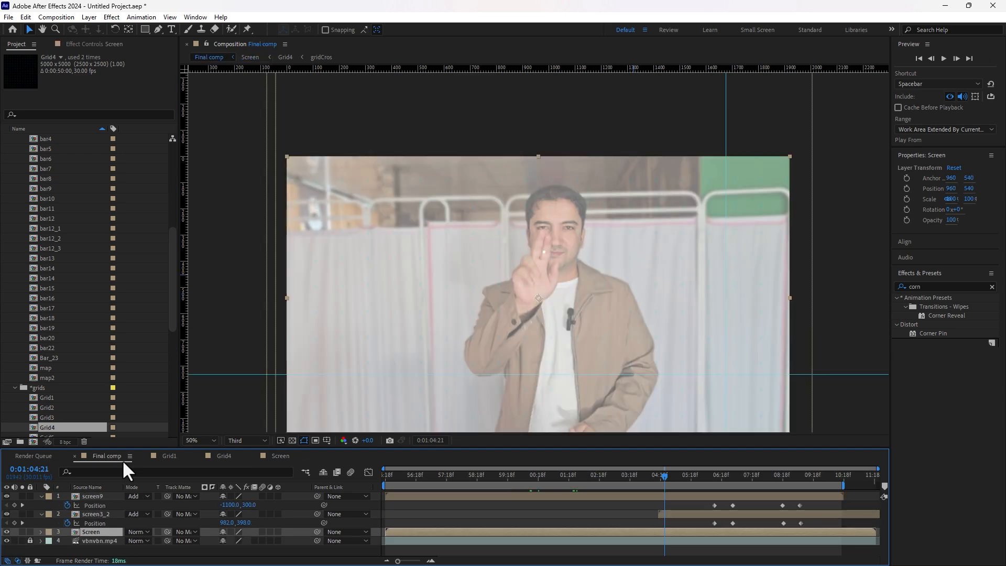
pyautogui.press('space')
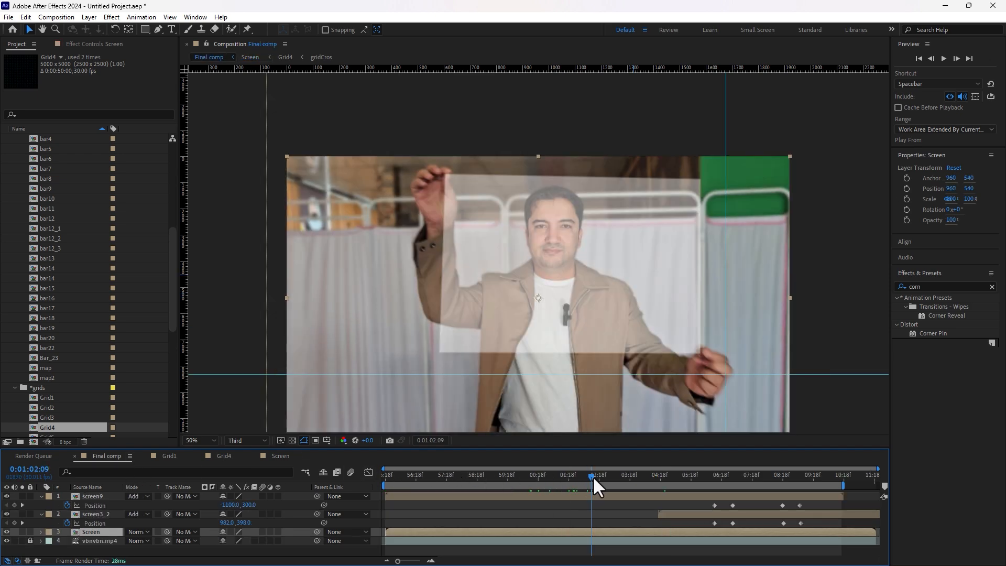
pyautogui.click(730, 474)
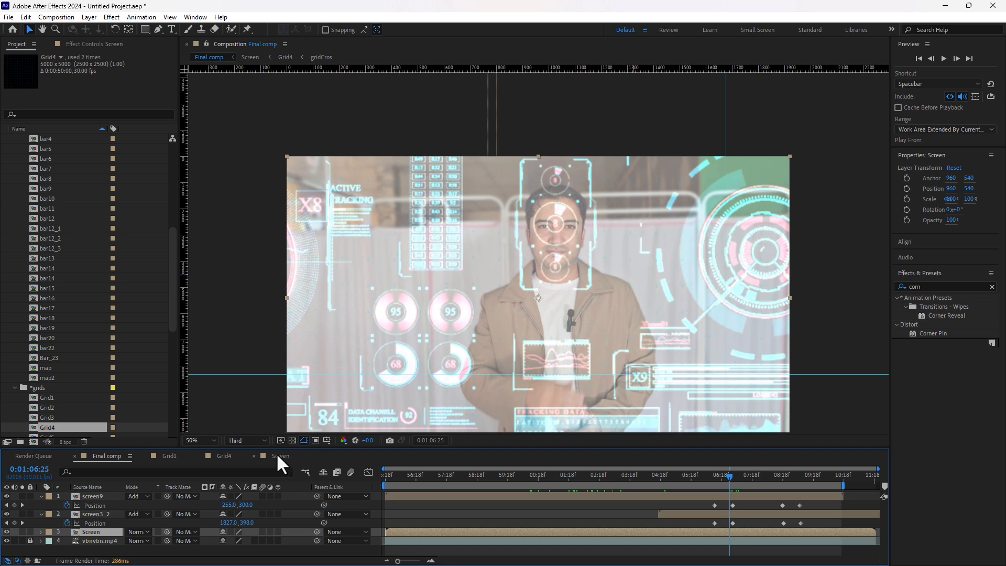
# Step: Recolour the Screen solid to blue 008AD1 in Solid Settings
pyautogui.click(279, 457)
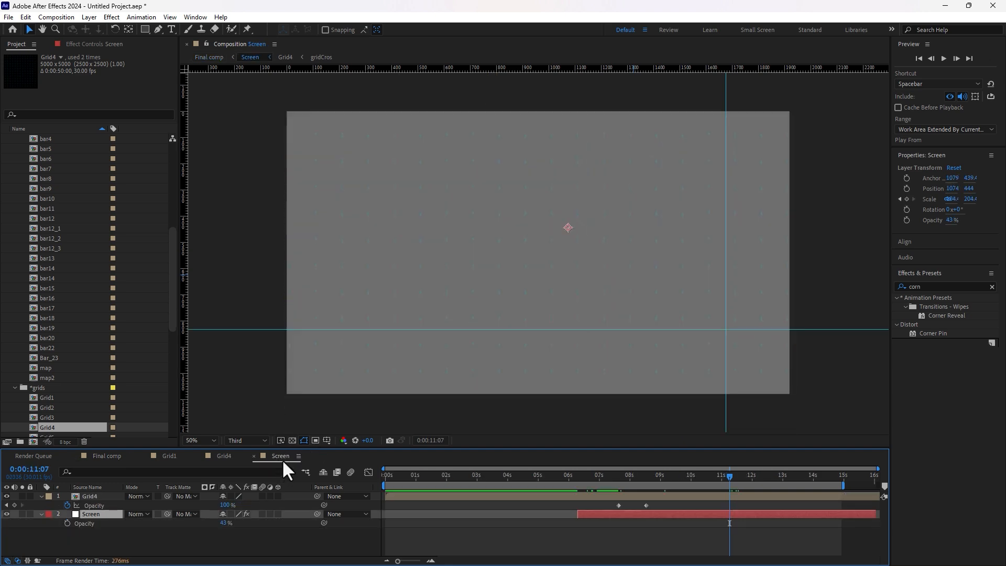
pyautogui.hotkey('ctrl', 'shift', 'y')
pyautogui.click(497, 329)
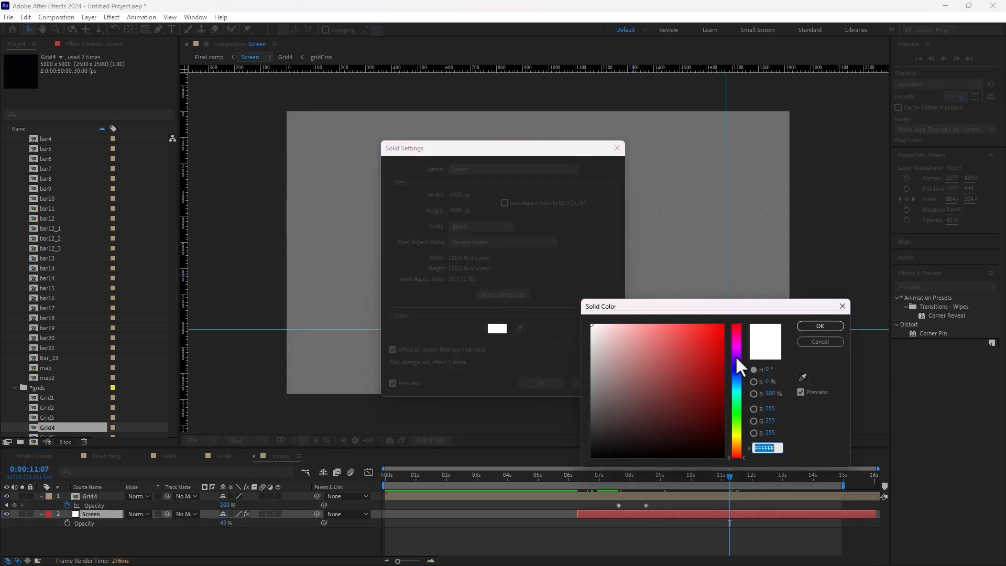
pyautogui.click(738, 383)
pyautogui.moveTo(699, 376); pyautogui.dragTo(743, 349)
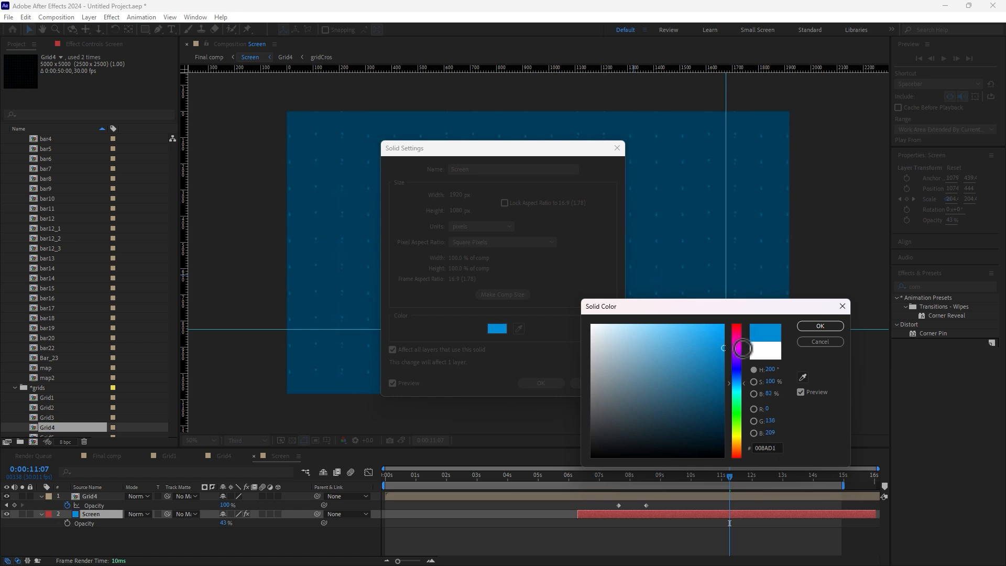
pyautogui.click(820, 326)
pyautogui.click(538, 385)
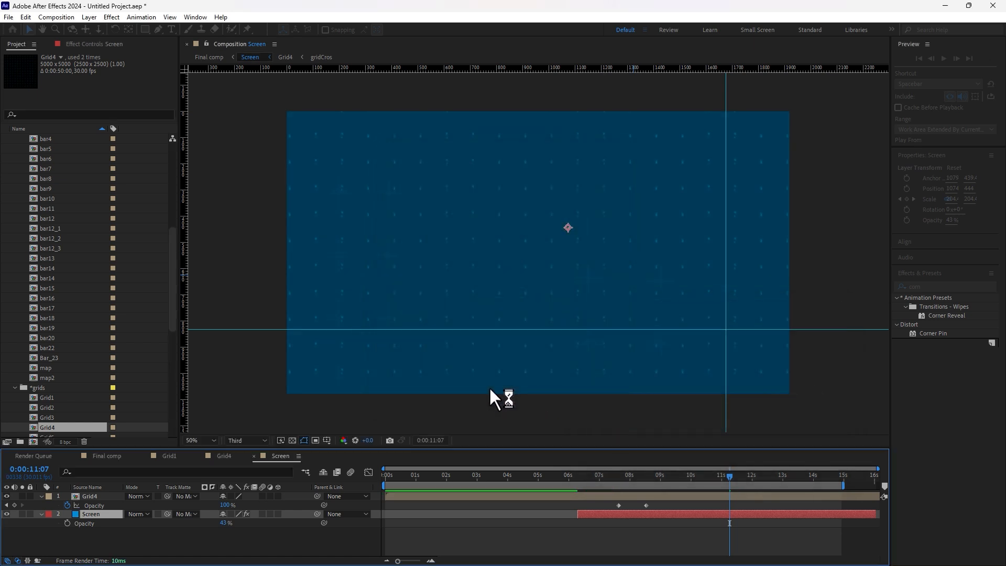
# Step: Check the blue around 1:03:16 in Final comp, then set Screen layer opacity to 32%
pyautogui.click(107, 458)
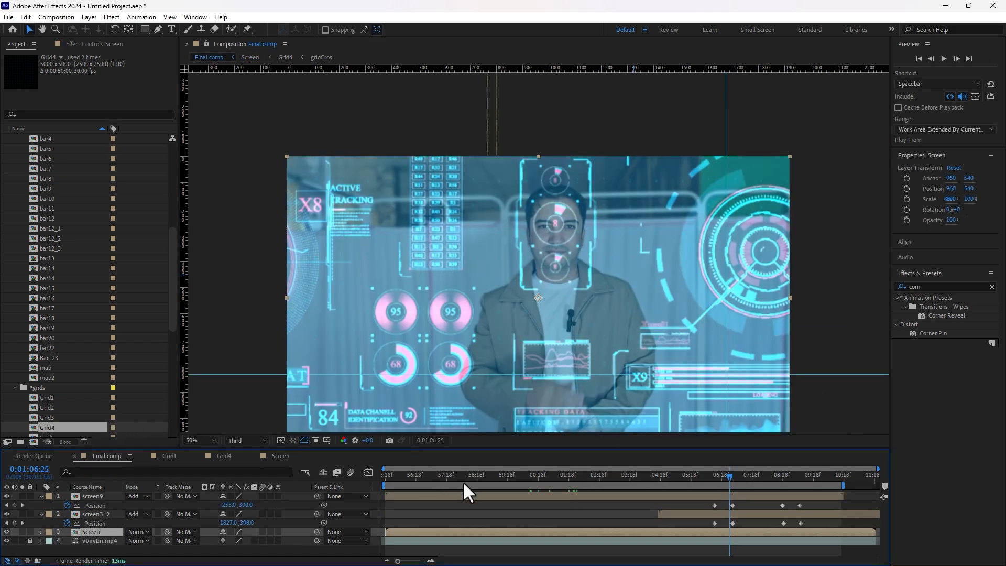
pyautogui.moveTo(672, 481); pyautogui.dragTo(368, 492)
pyautogui.click(280, 456)
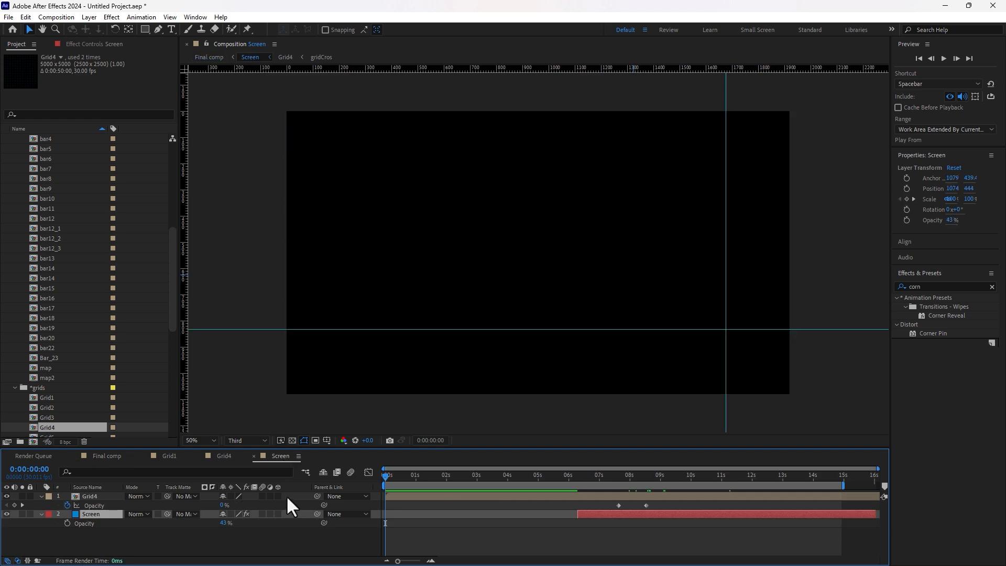
pyautogui.moveTo(229, 533); pyautogui.dragTo(220, 526)
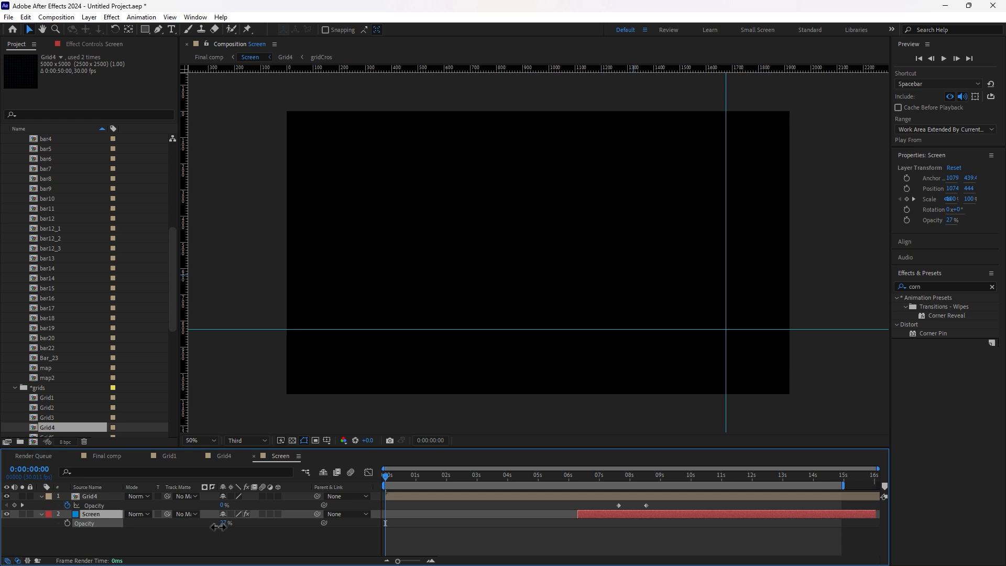
pyautogui.moveTo(221, 527); pyautogui.dragTo(223, 527)
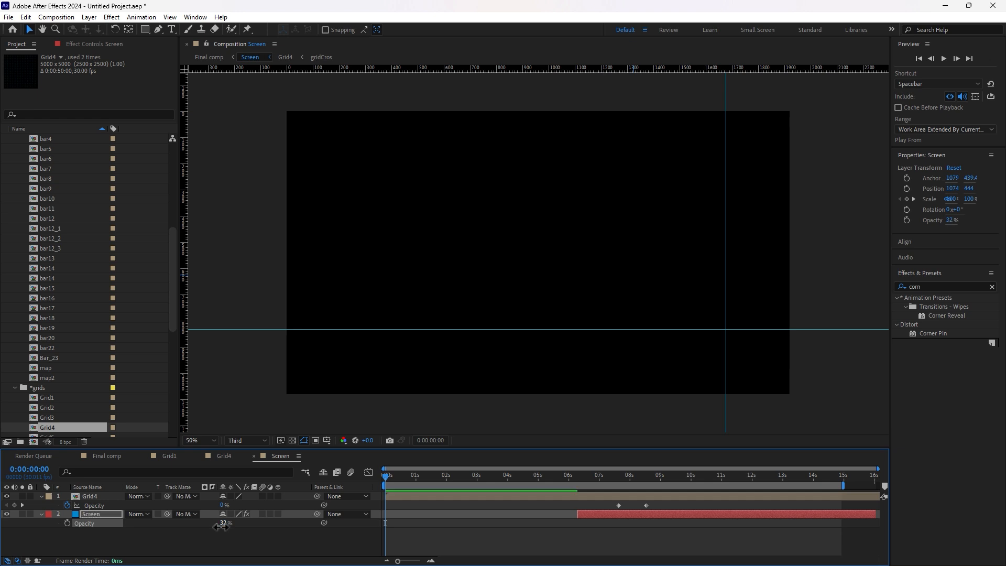
pyautogui.click(105, 459)
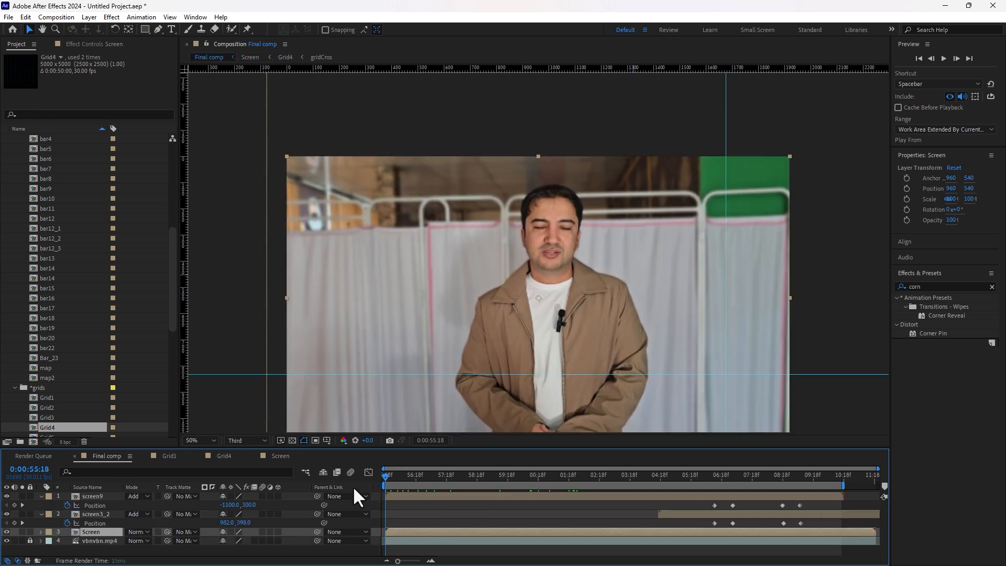
# Step: Set viewer magnification to Fit and preview the blue screen with HUD overlays
pyautogui.click(200, 441)
pyautogui.click(196, 256)
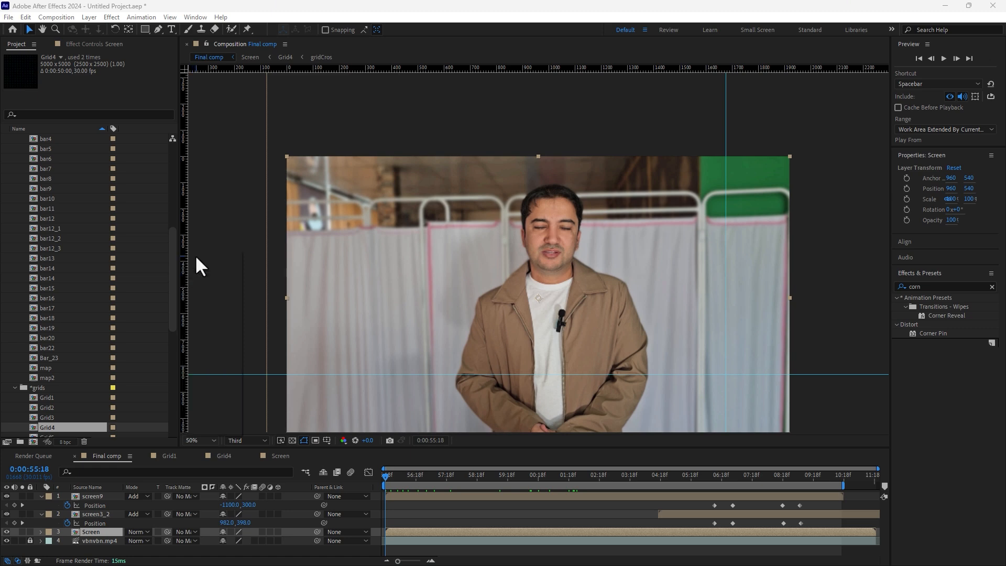
pyautogui.press('space')
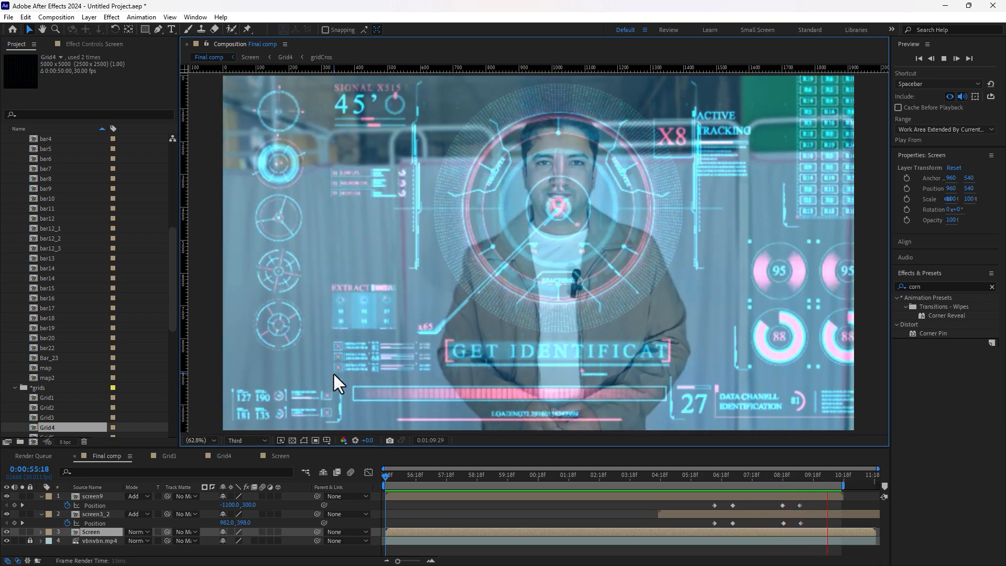
pyautogui.press('space')
pyautogui.press('space')
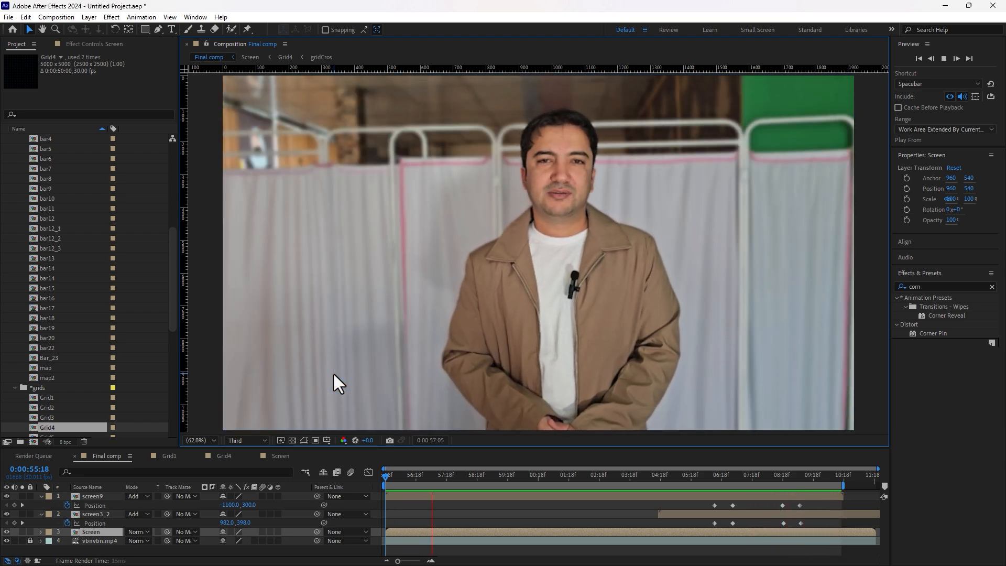